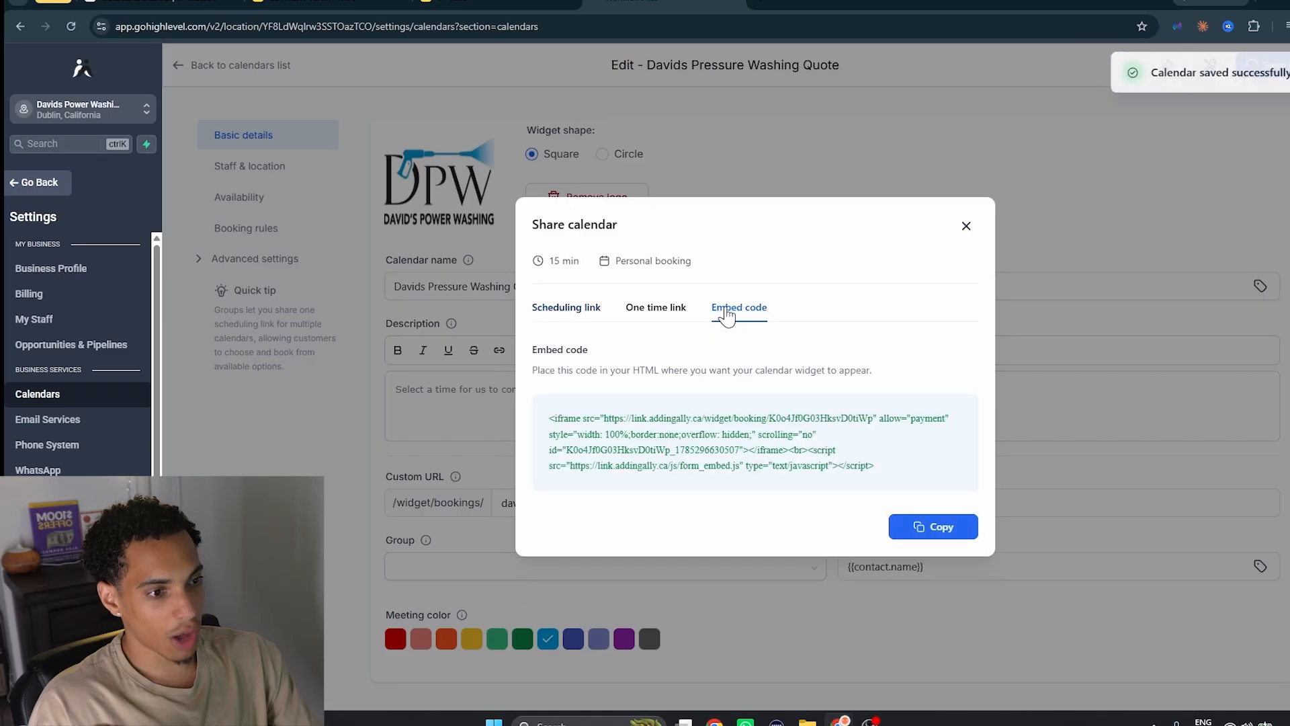
Close the calendar's sharing dialog and review the basic details, from the logo and name to the meeting color.
left_click(966, 225)
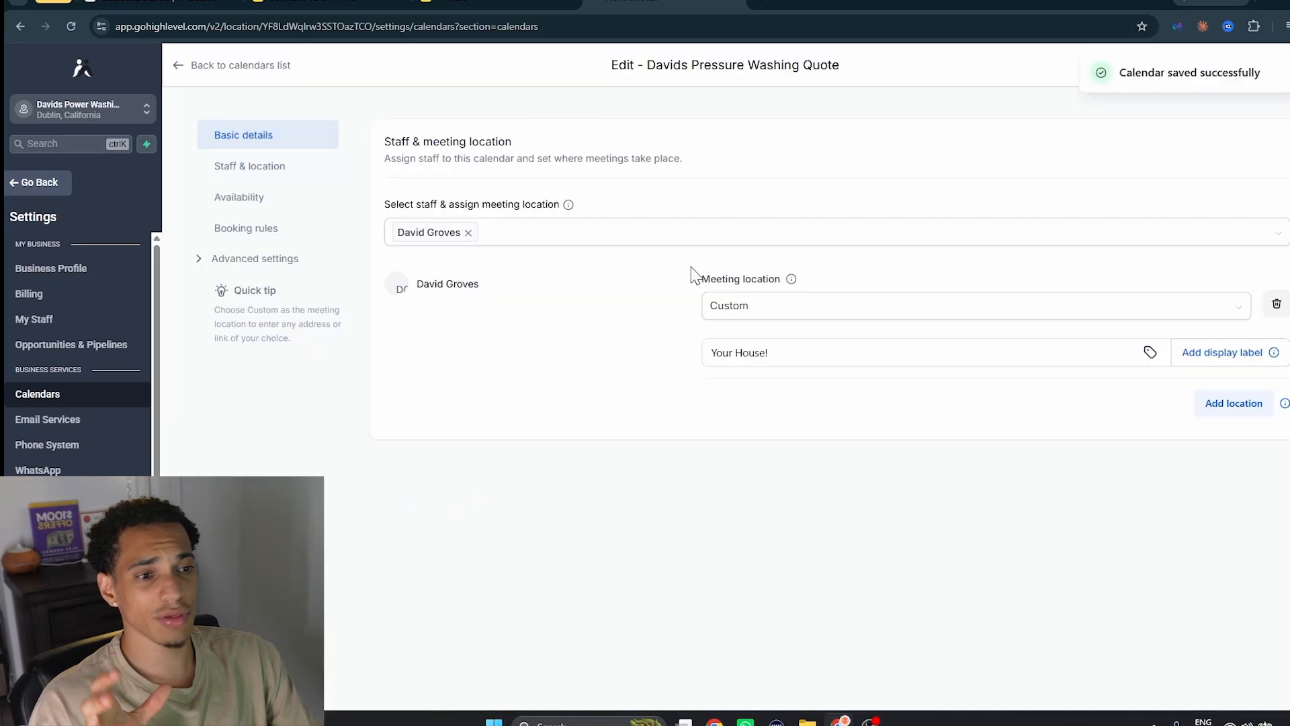
left_click(243, 135)
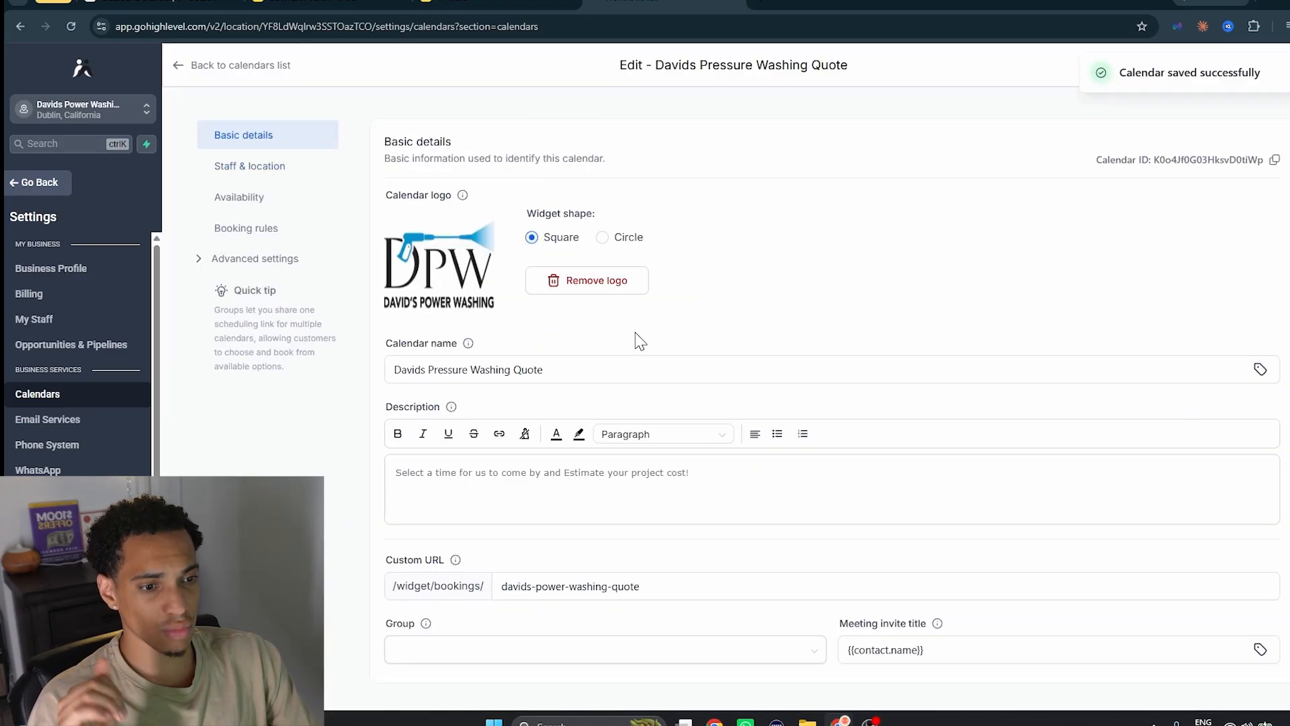
scroll(637, 339, "down", 1)
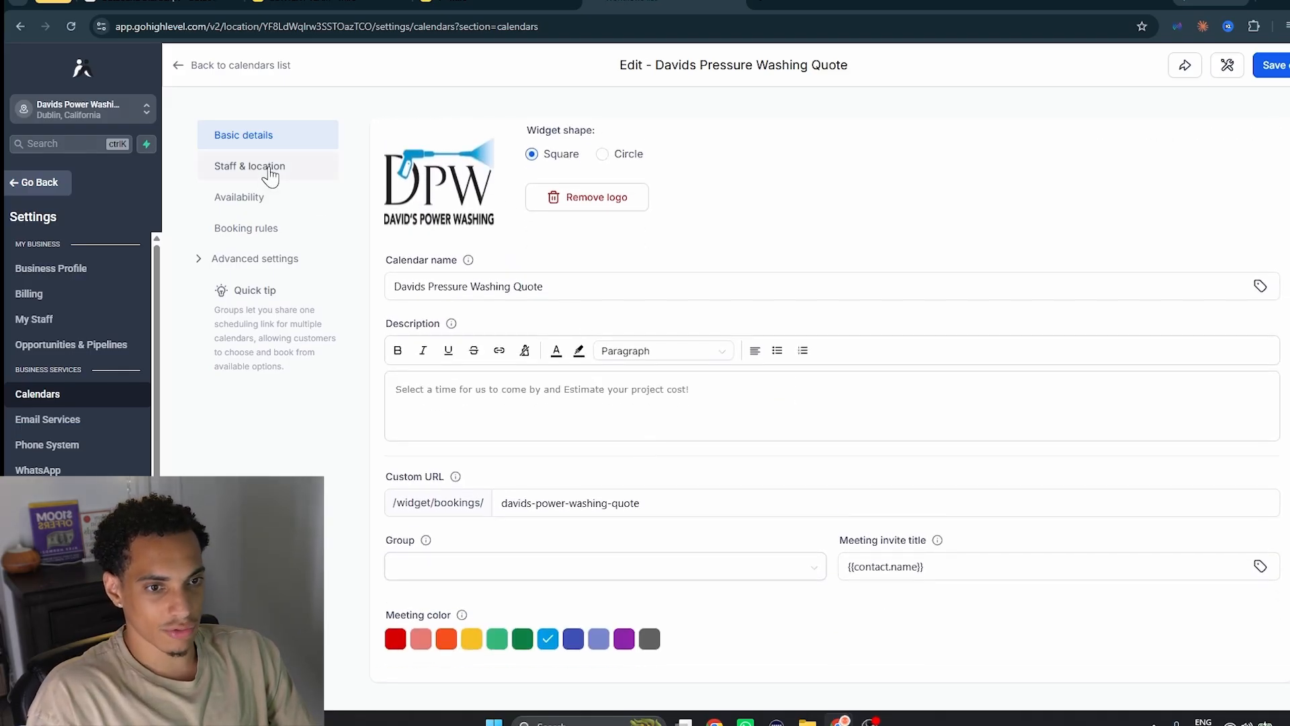
Review the calendar's assigned staff and meeting location, along with the staff member's weekly availability hours.
left_click(269, 172)
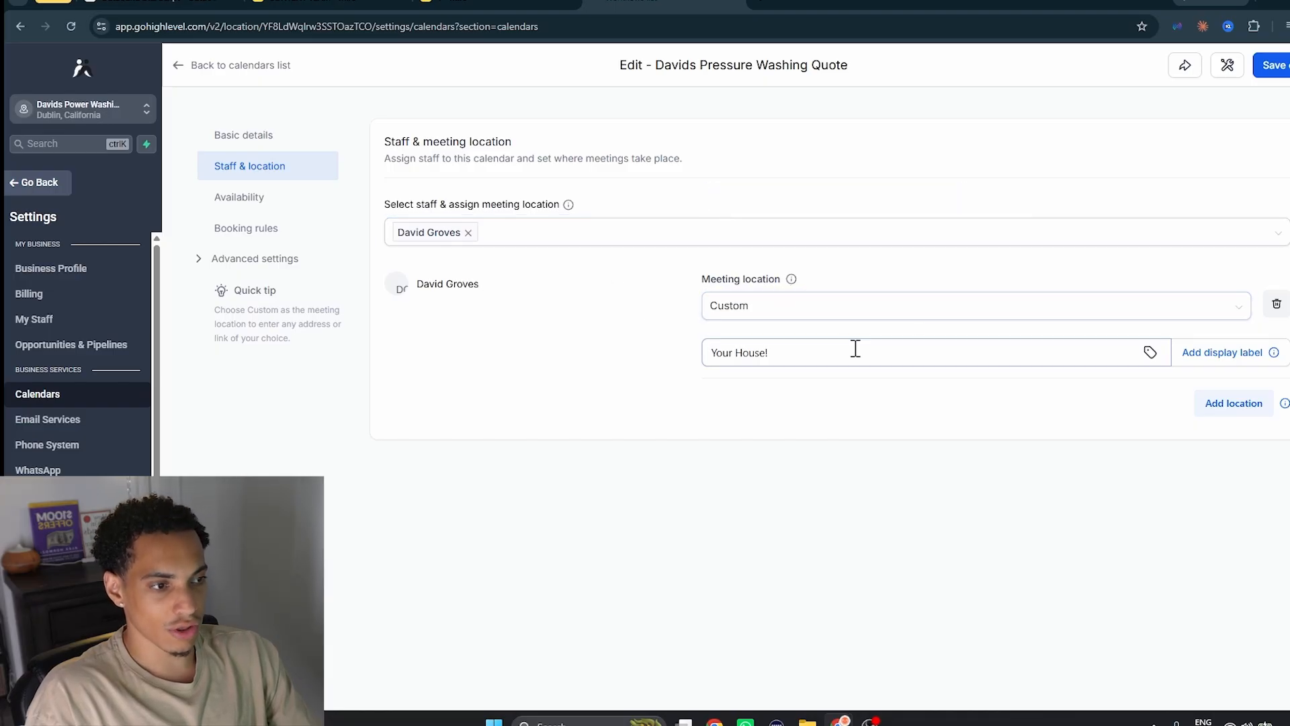
left_click(268, 201)
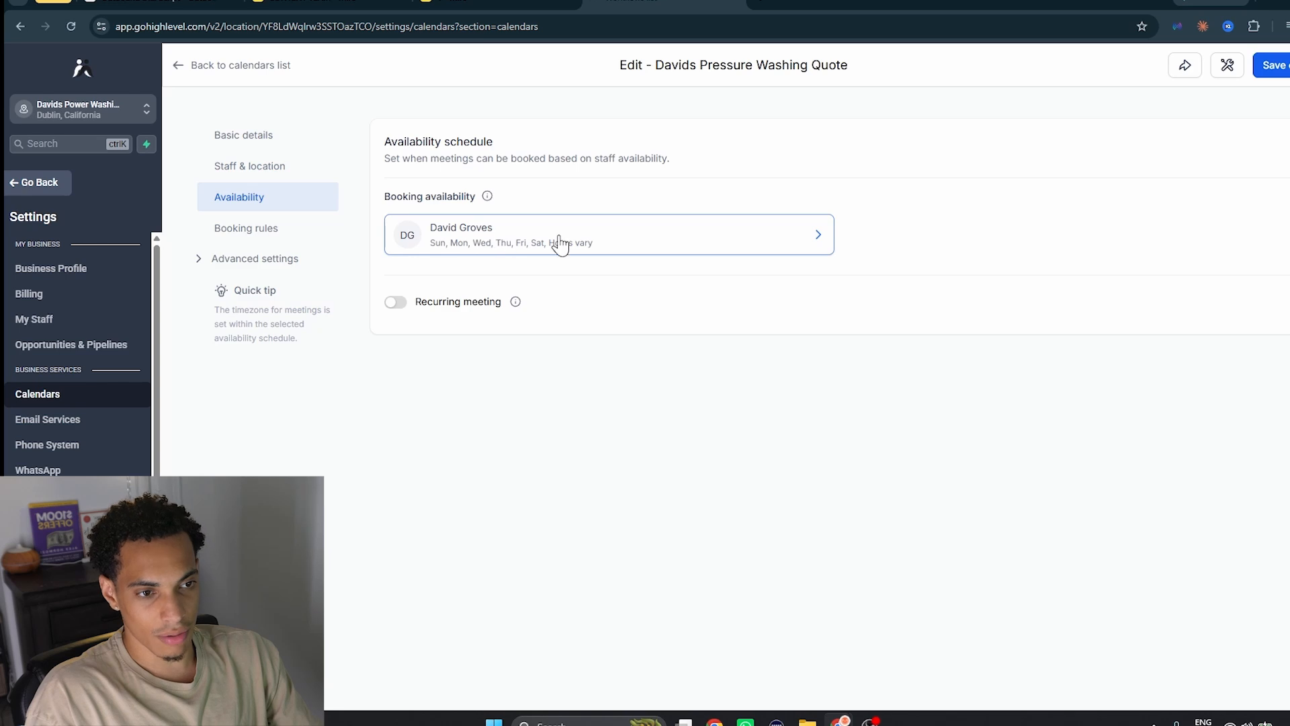
left_click(514, 238)
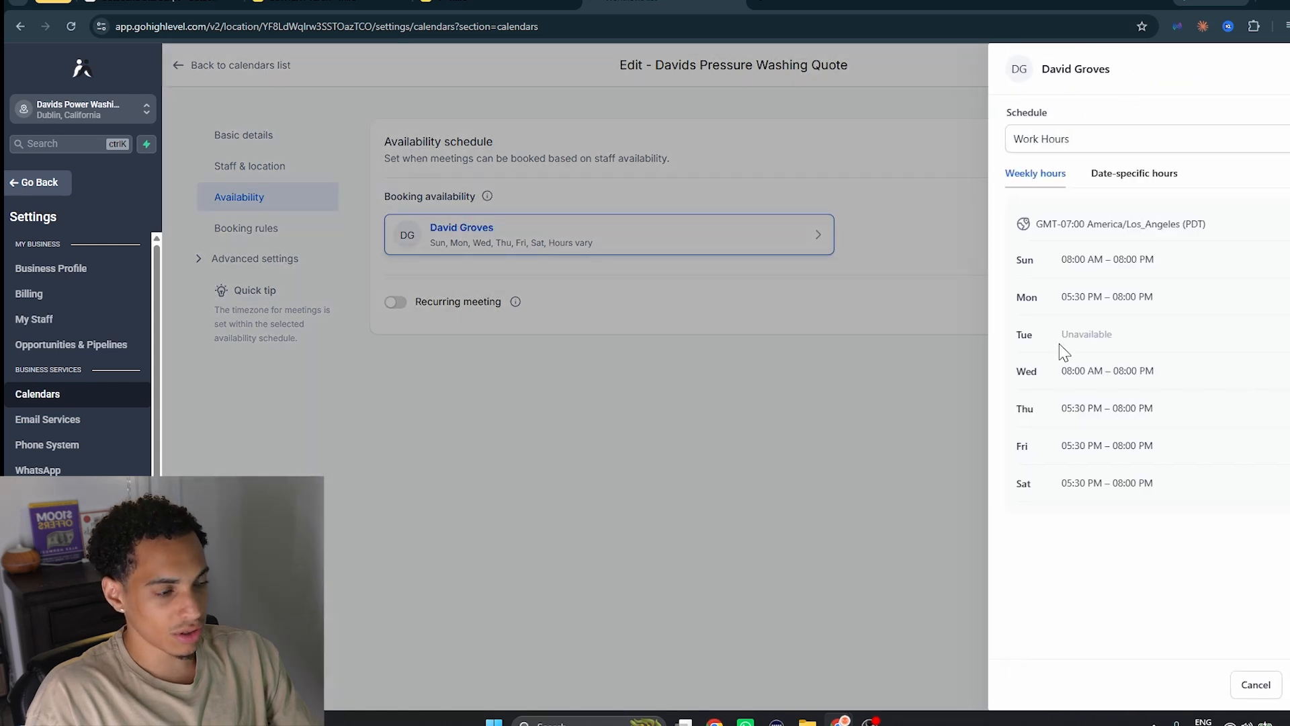
Review the calendar's booking rules, focusing on the meeting interval, minimum scheduling notice and date range.
left_click(278, 239)
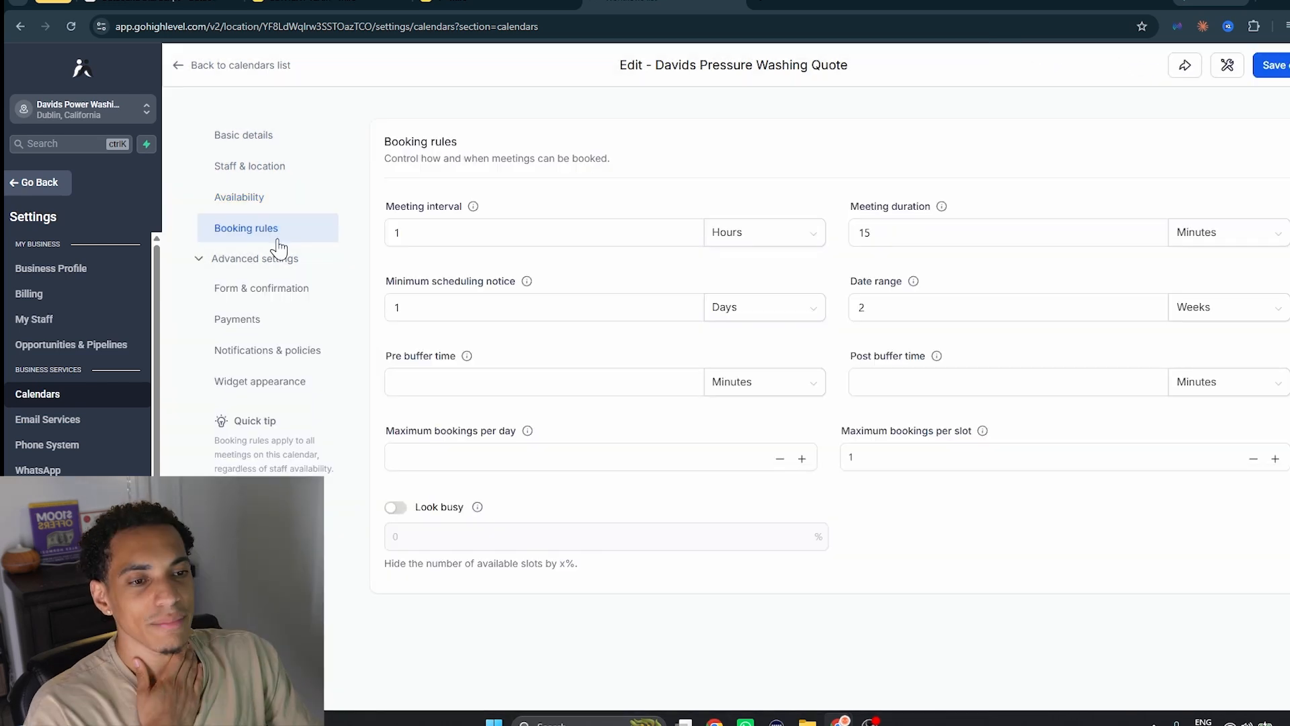
left_click(437, 229)
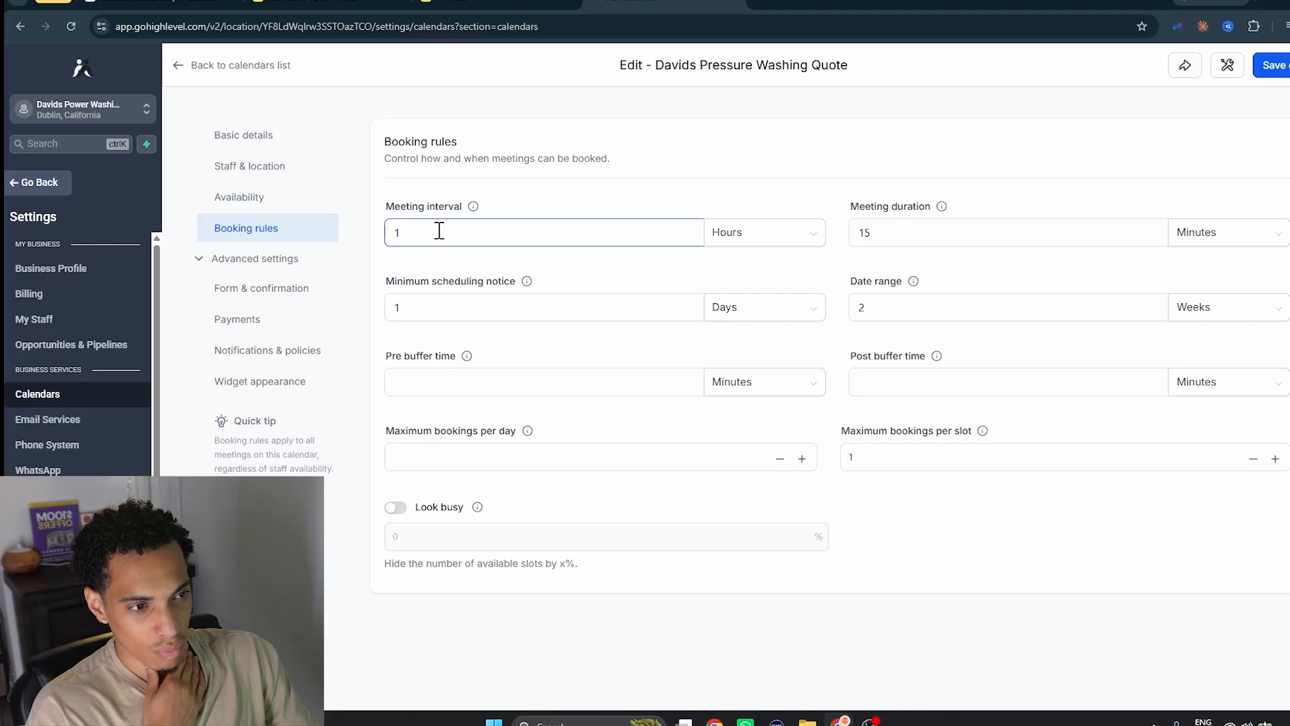
left_click(475, 297)
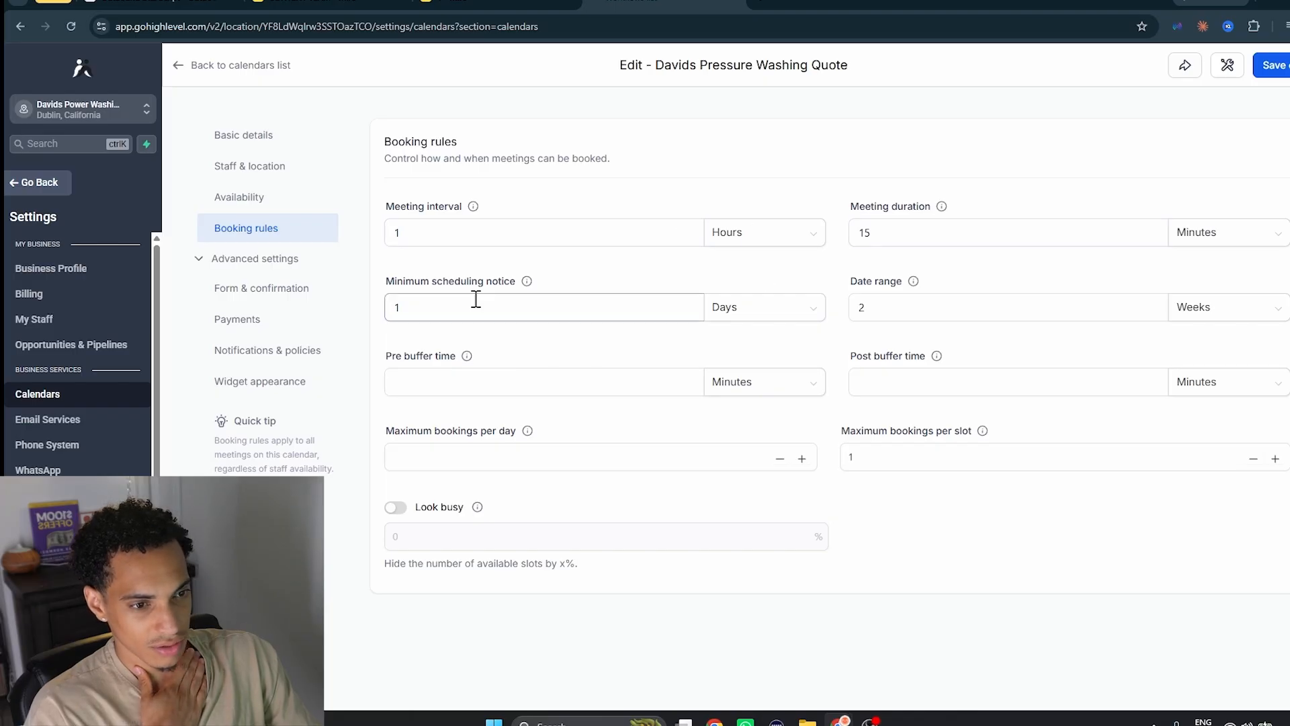
left_click(913, 307)
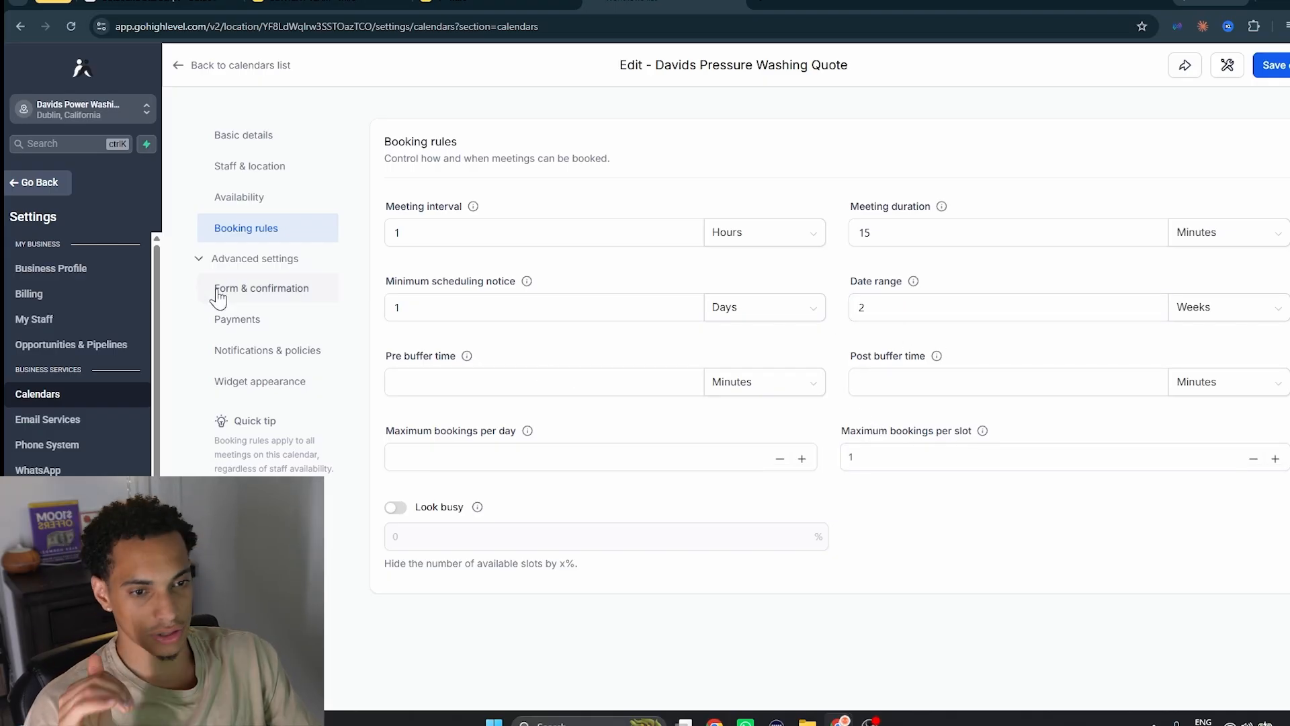
Review the calendar's booking form and confirmation page settings, highlighting the thank-you redirect URL.
left_click(263, 295)
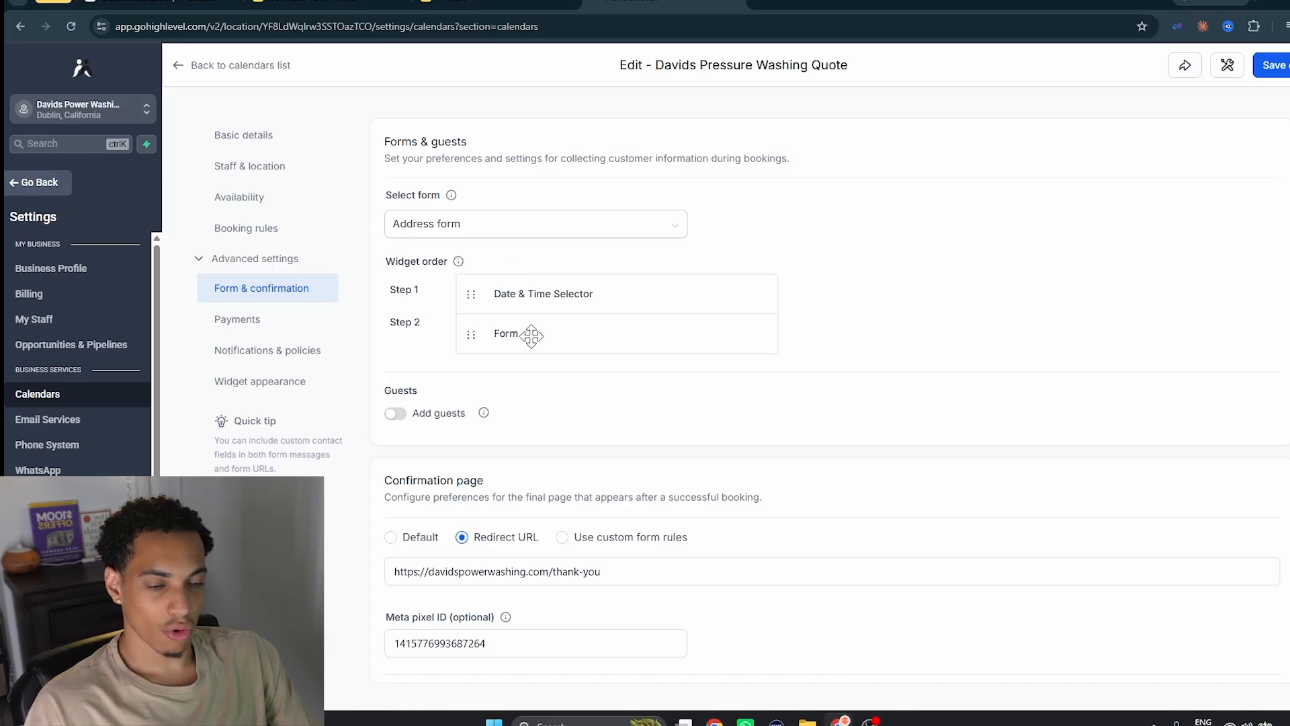
scroll(645, 339, "down", 1)
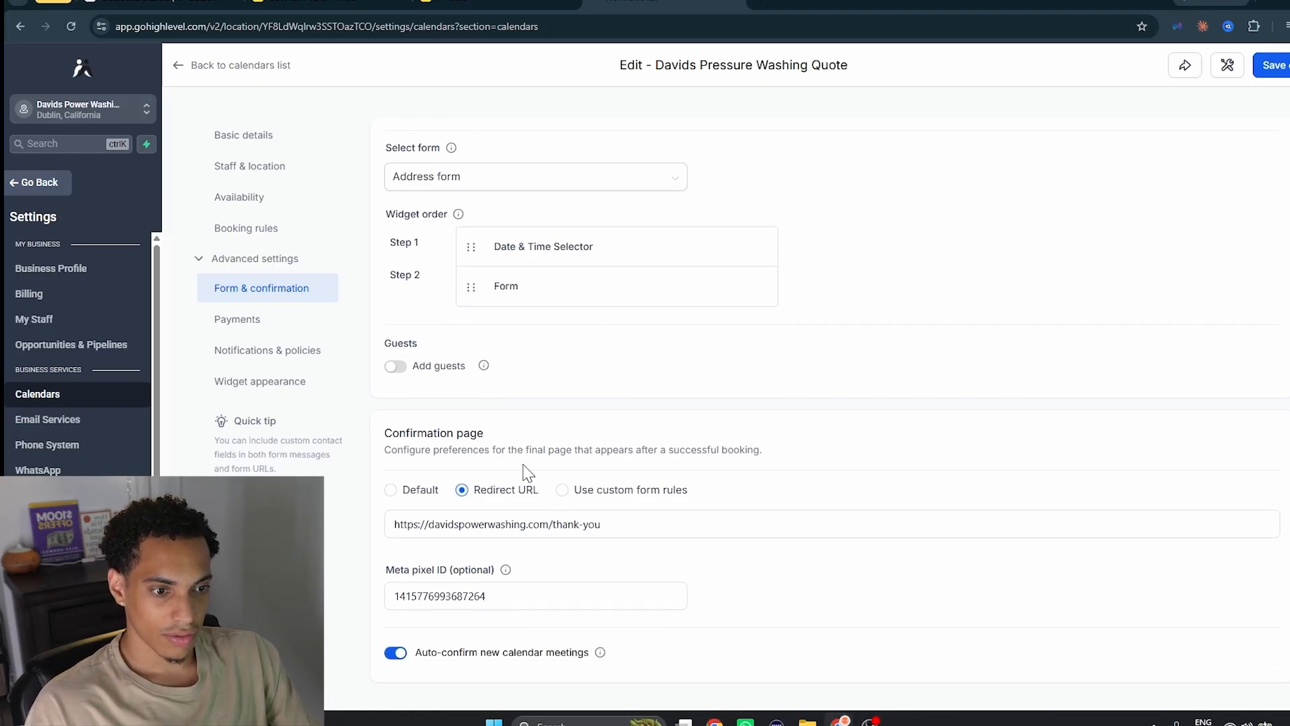
left_click(663, 526)
left_click_drag(663, 526, 373, 530)
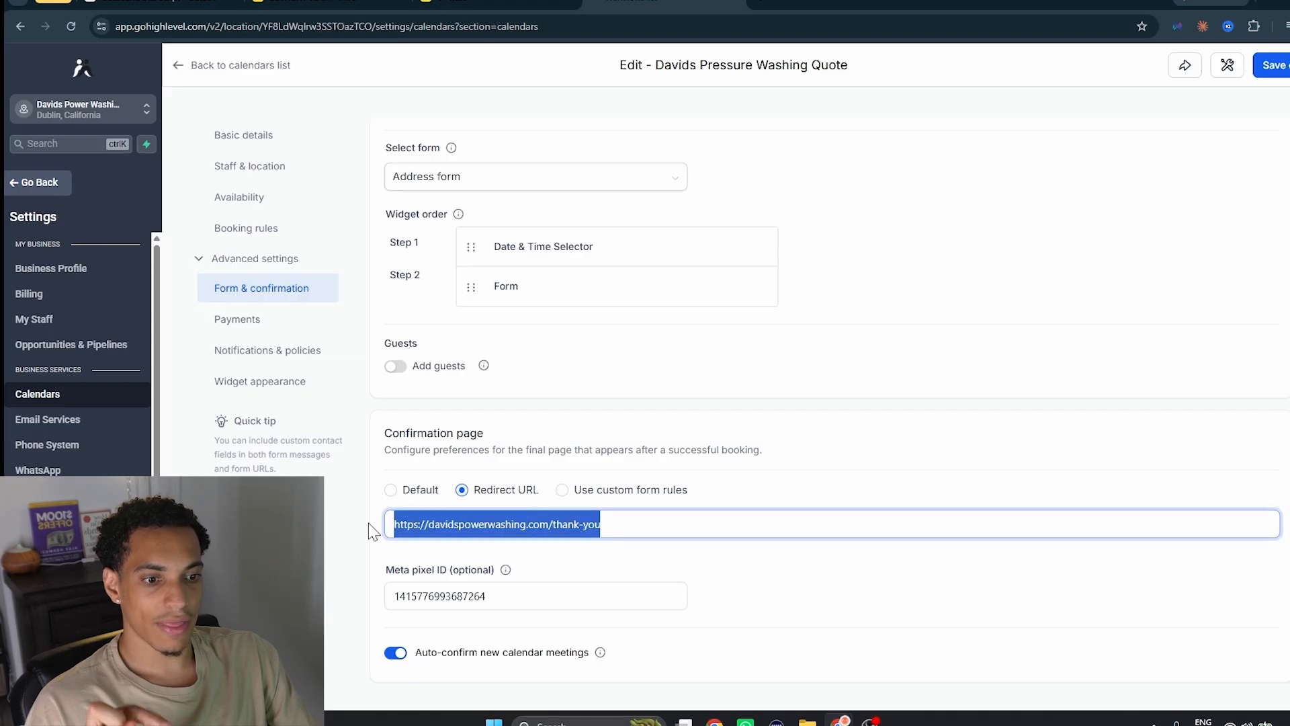
left_click(778, 488)
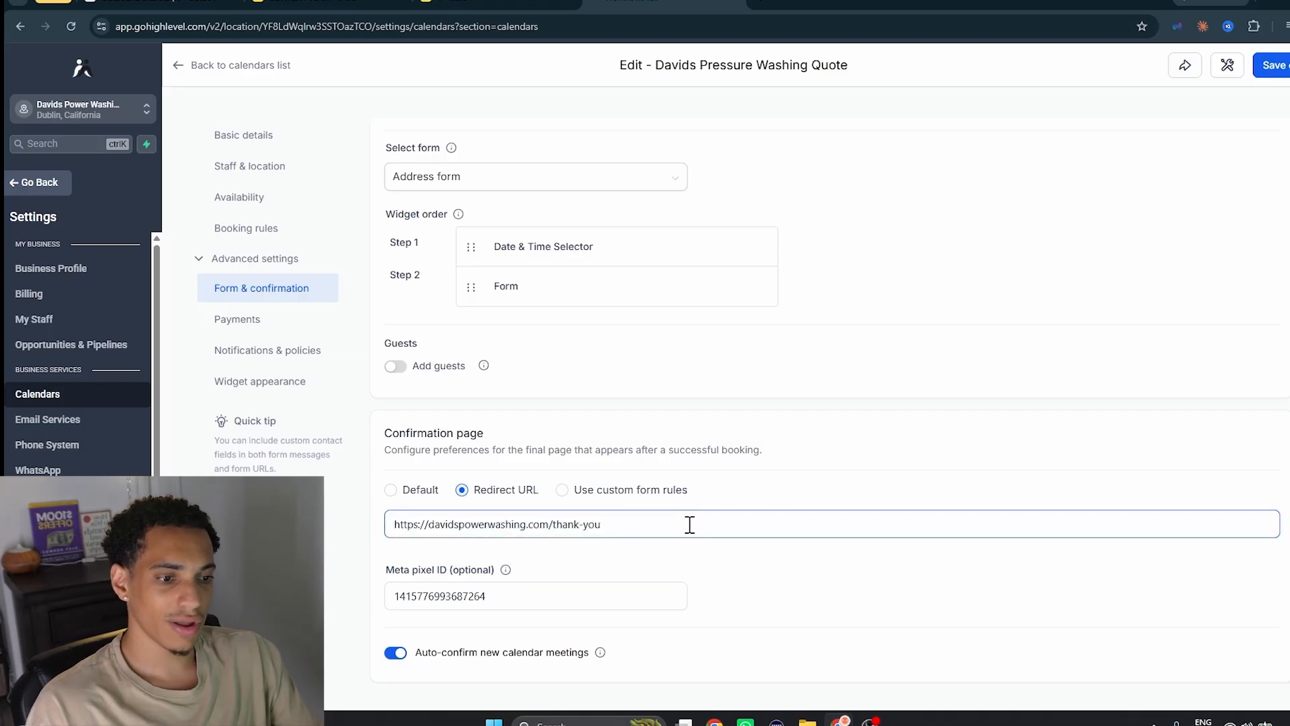
left_click_drag(689, 525, 353, 530)
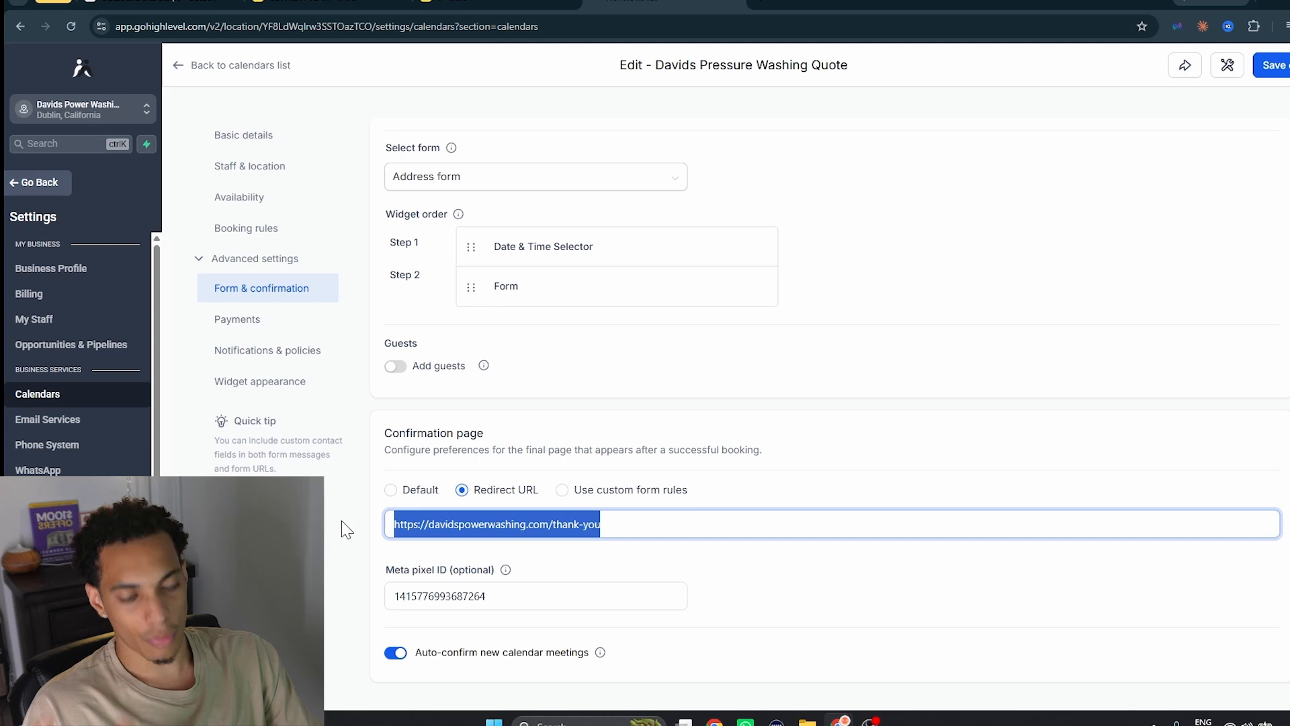
left_click(383, 522)
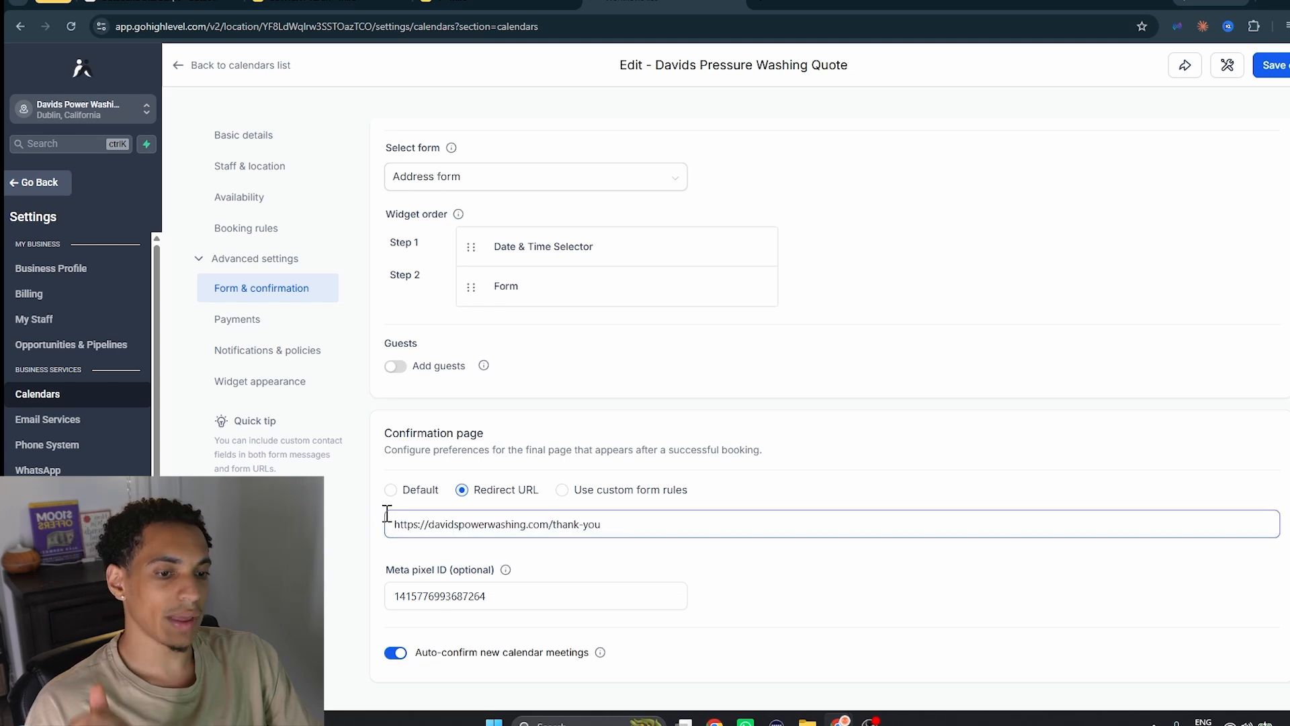
Look over the payment settings and inspect the SMS recipients of the confirmed-appointment notification.
left_click(237, 318)
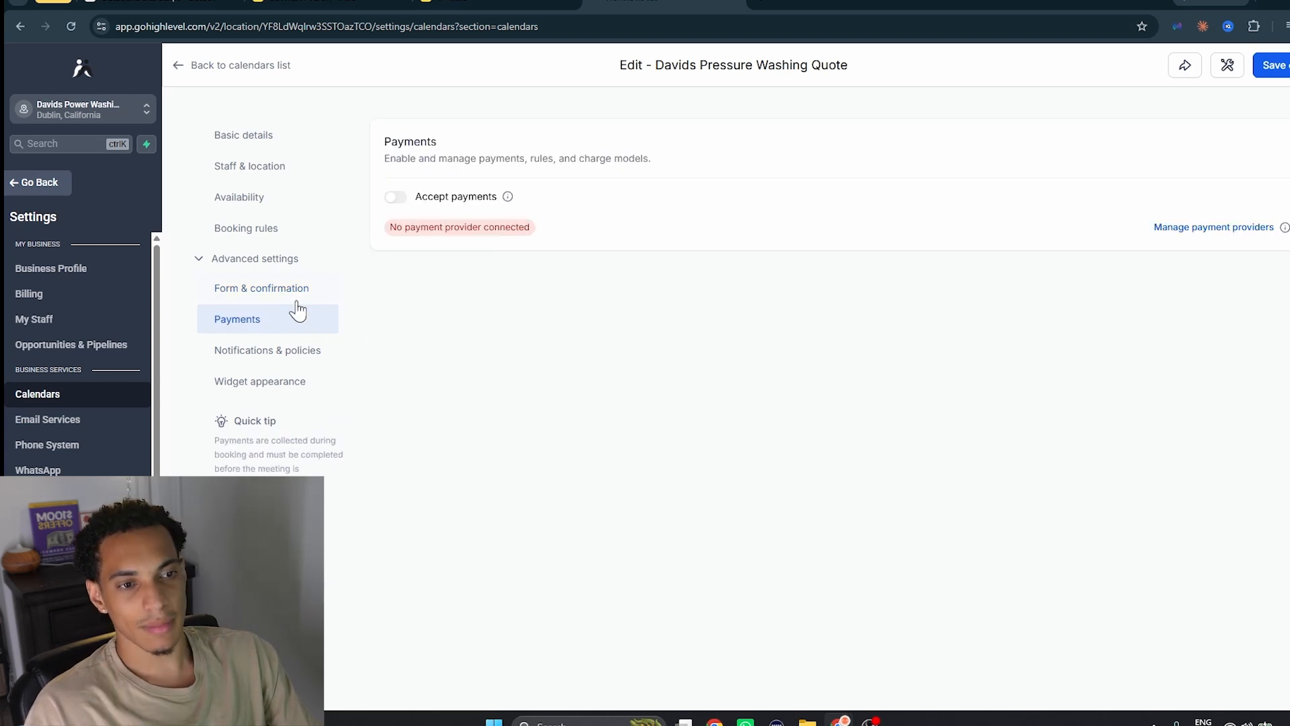
left_click(282, 350)
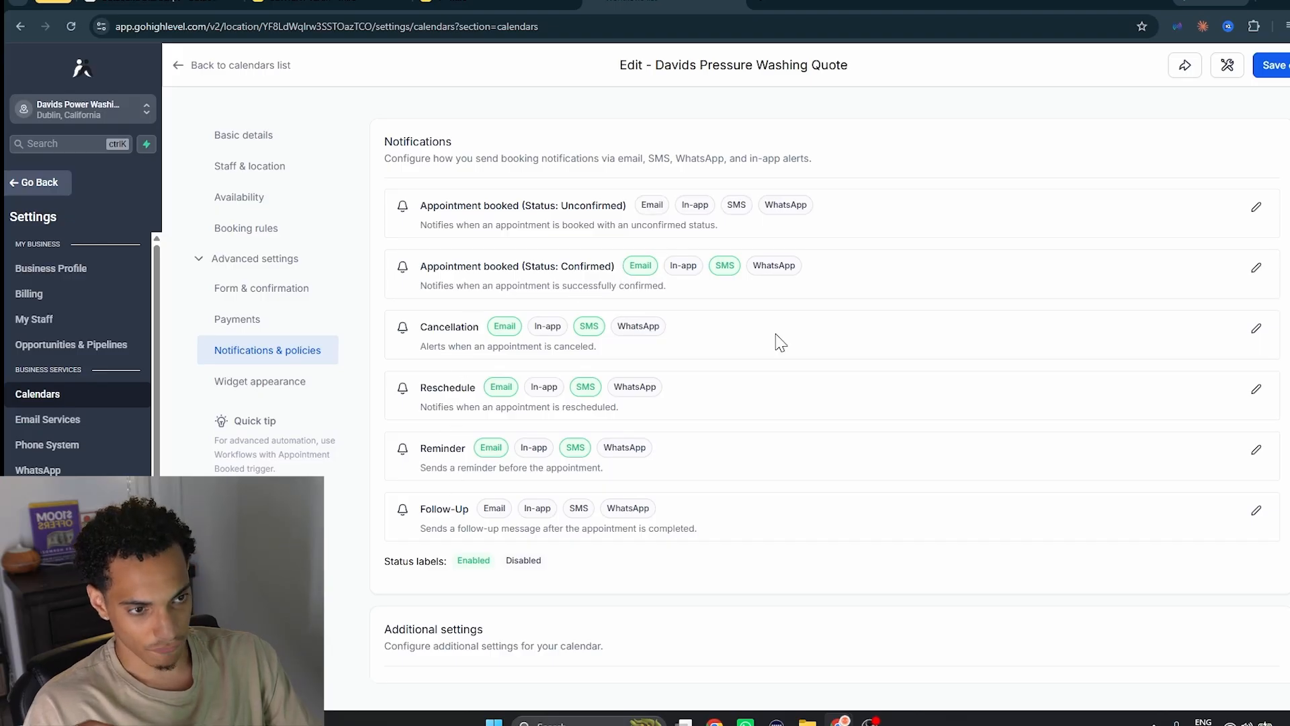
left_click(1255, 269)
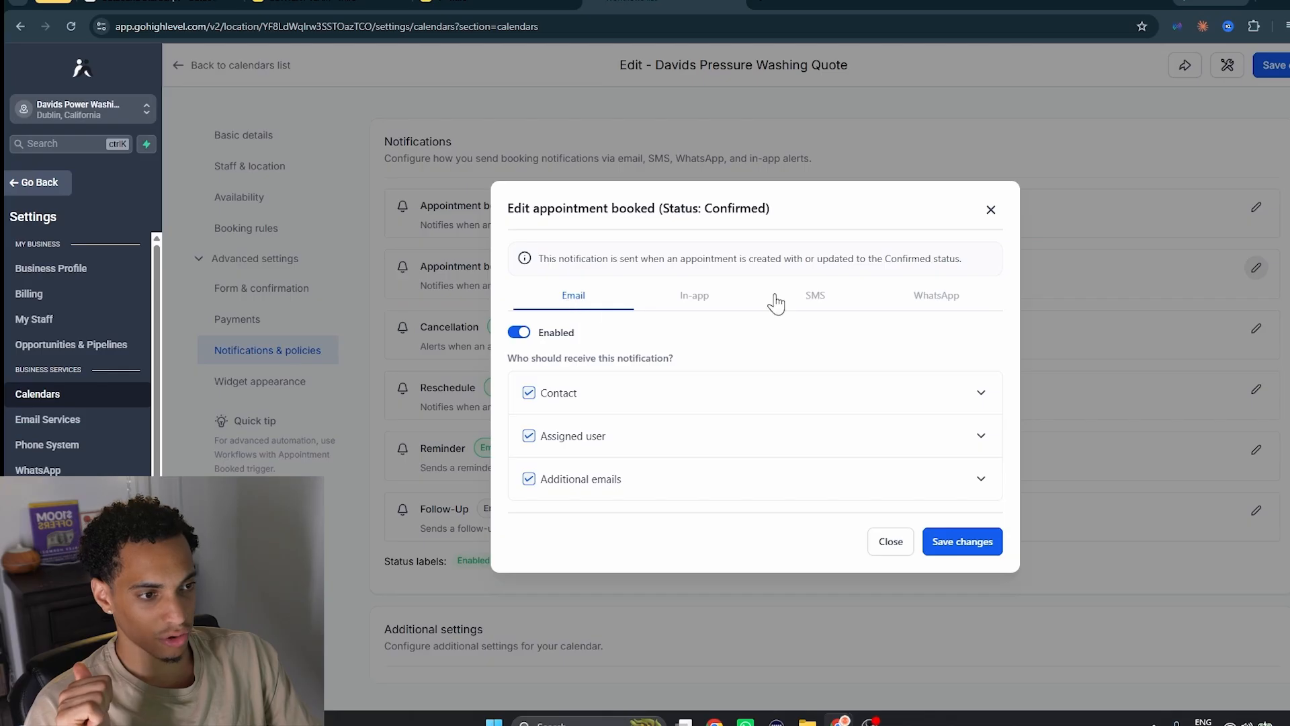
left_click(813, 299)
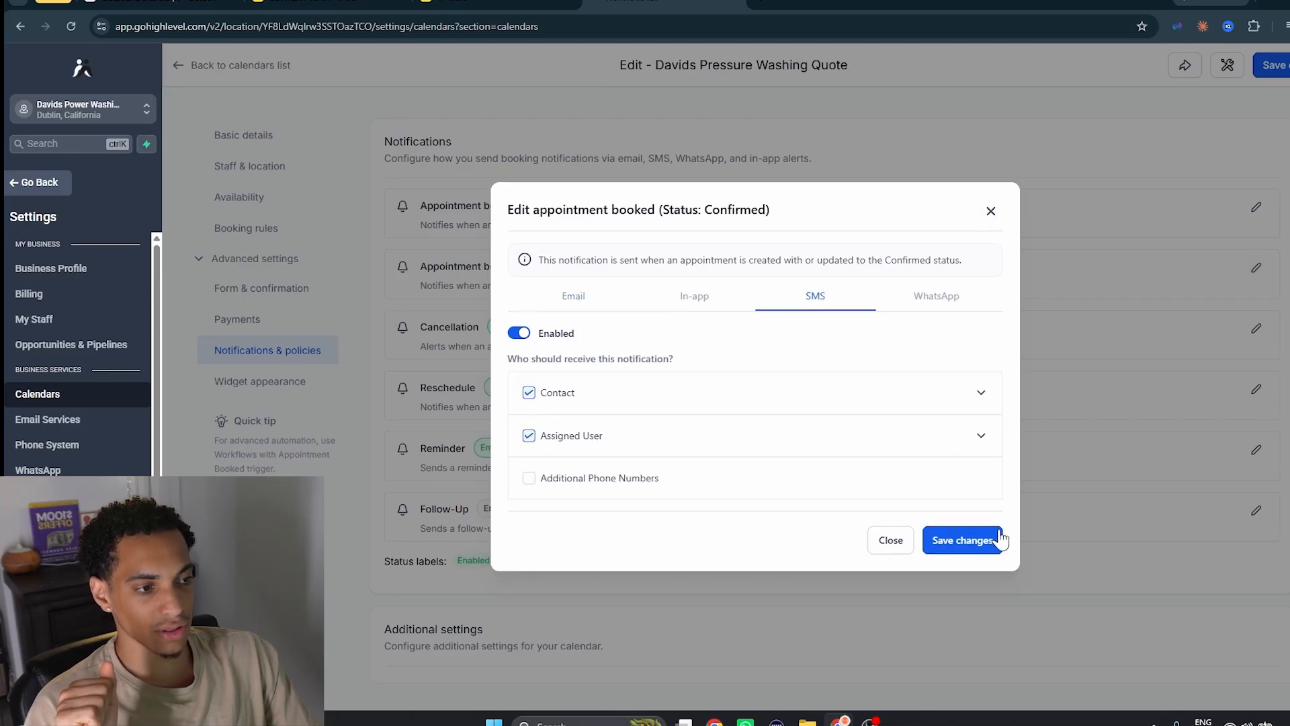
left_click(990, 212)
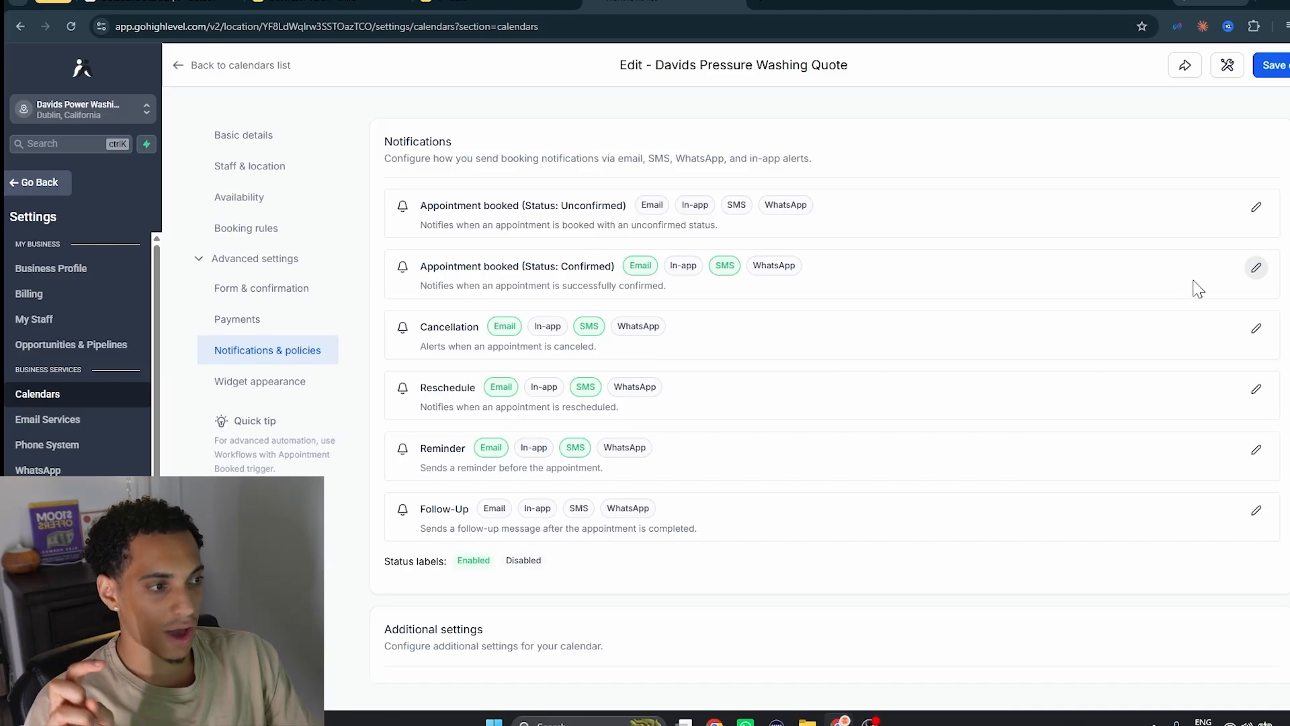
Inspect the confirmation email sent to the contact when an appointment is booked as confirmed, and close the notification without saving.
left_click(1256, 267)
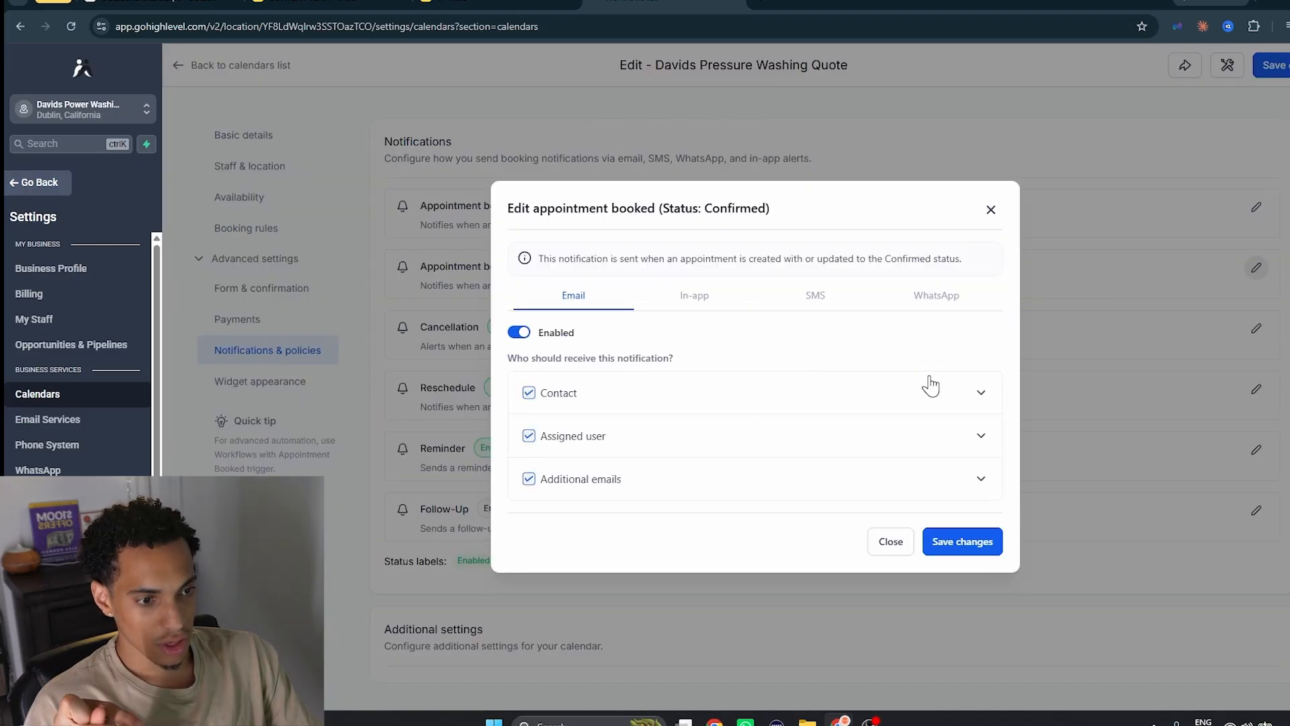
left_click(981, 392)
scroll(964, 383, "down", 3)
scroll(702, 438, "down", 3)
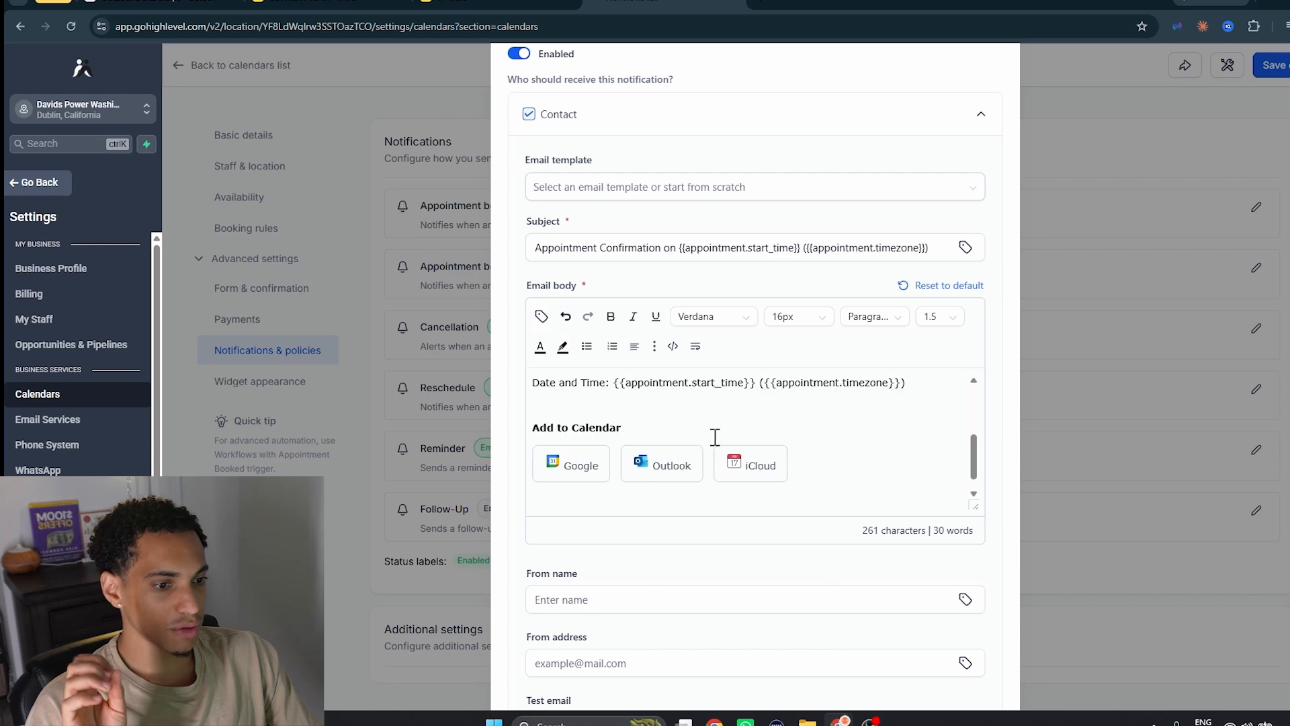
scroll(734, 455, "up", 4)
left_click(1045, 283)
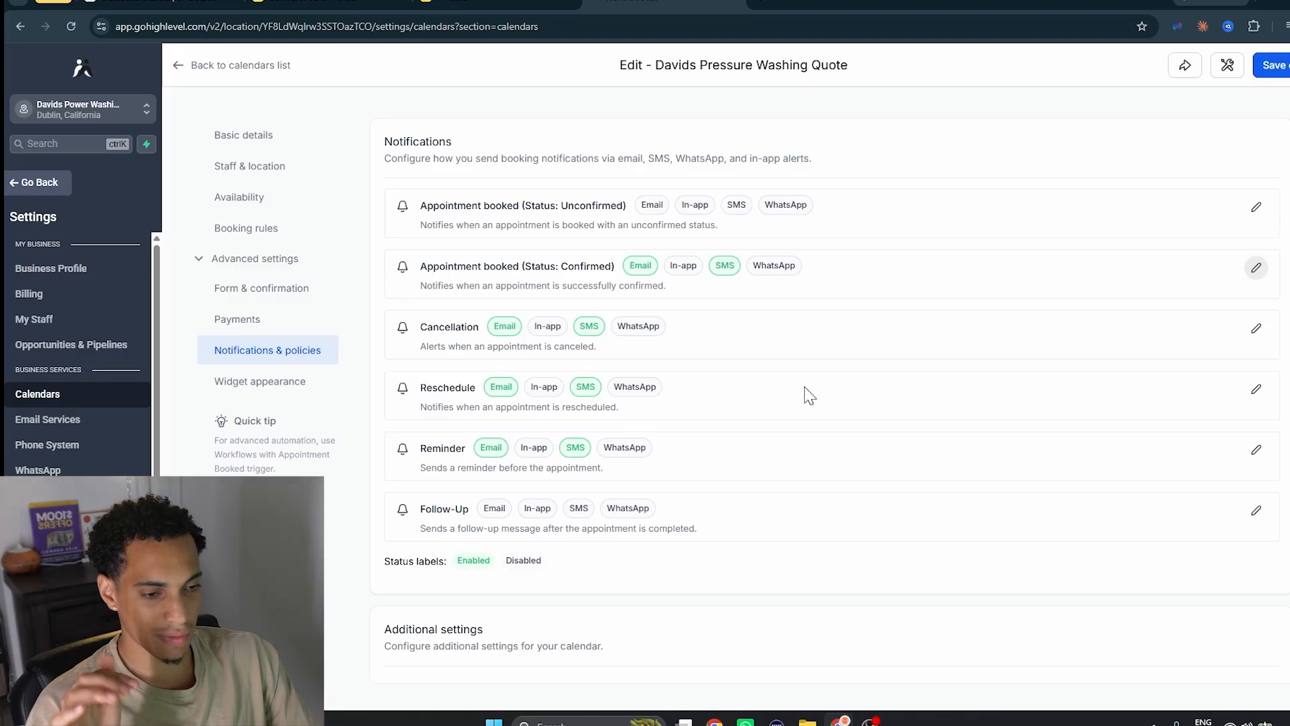
Review the cancellation and reschedule policy and highlight the contact's full address placeholder in the meeting invite notes.
scroll(757, 416, "down", 3)
scroll(755, 412, "down", 3)
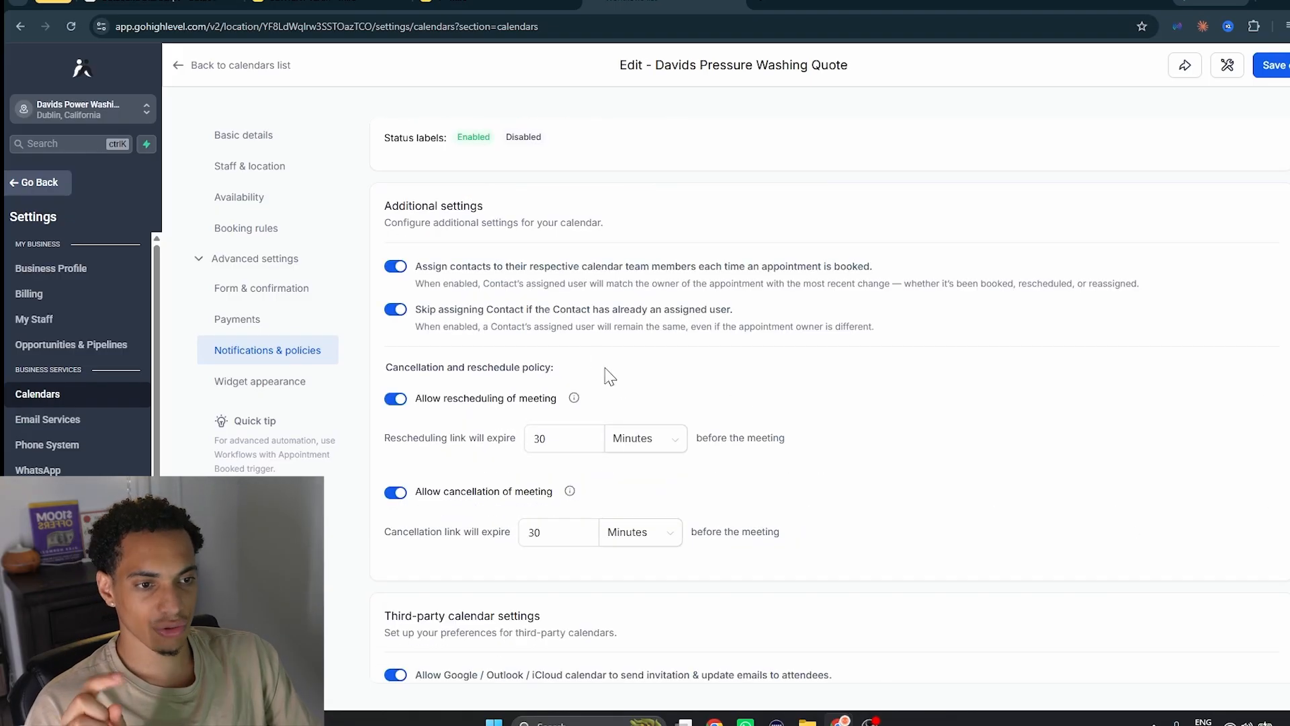
scroll(393, 343, "down", 2)
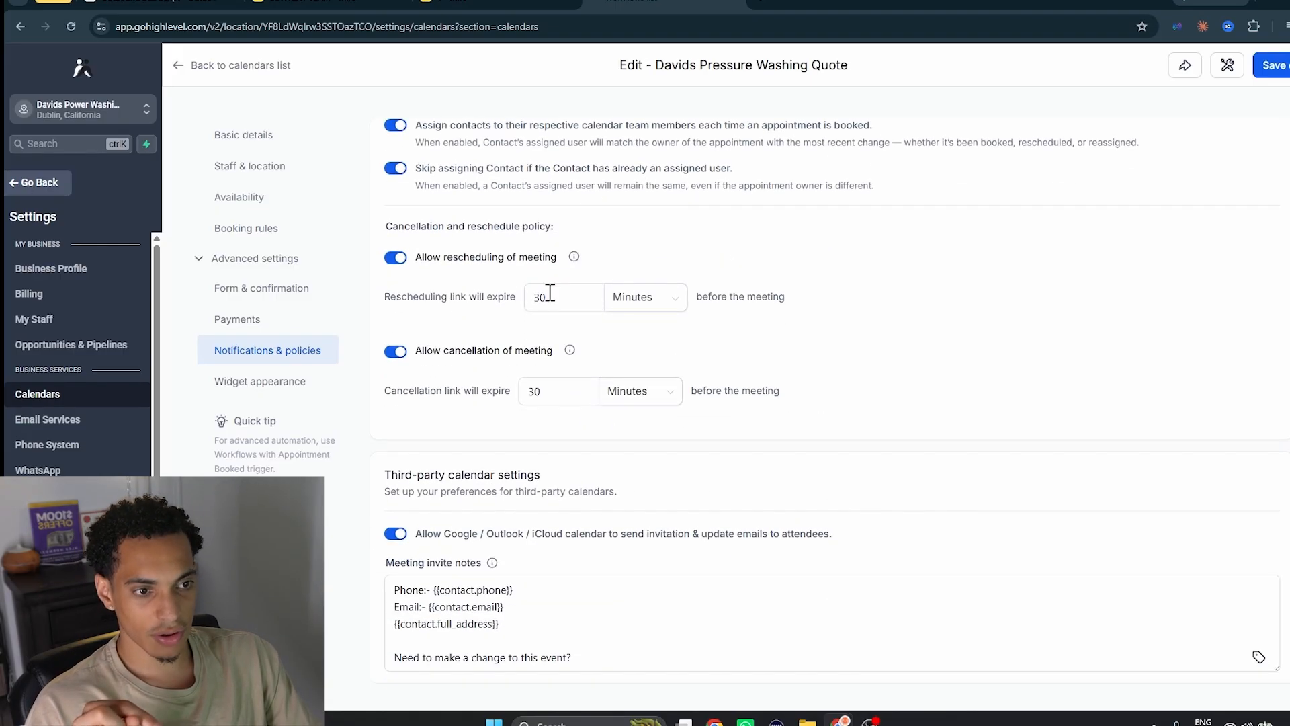
left_click(547, 383)
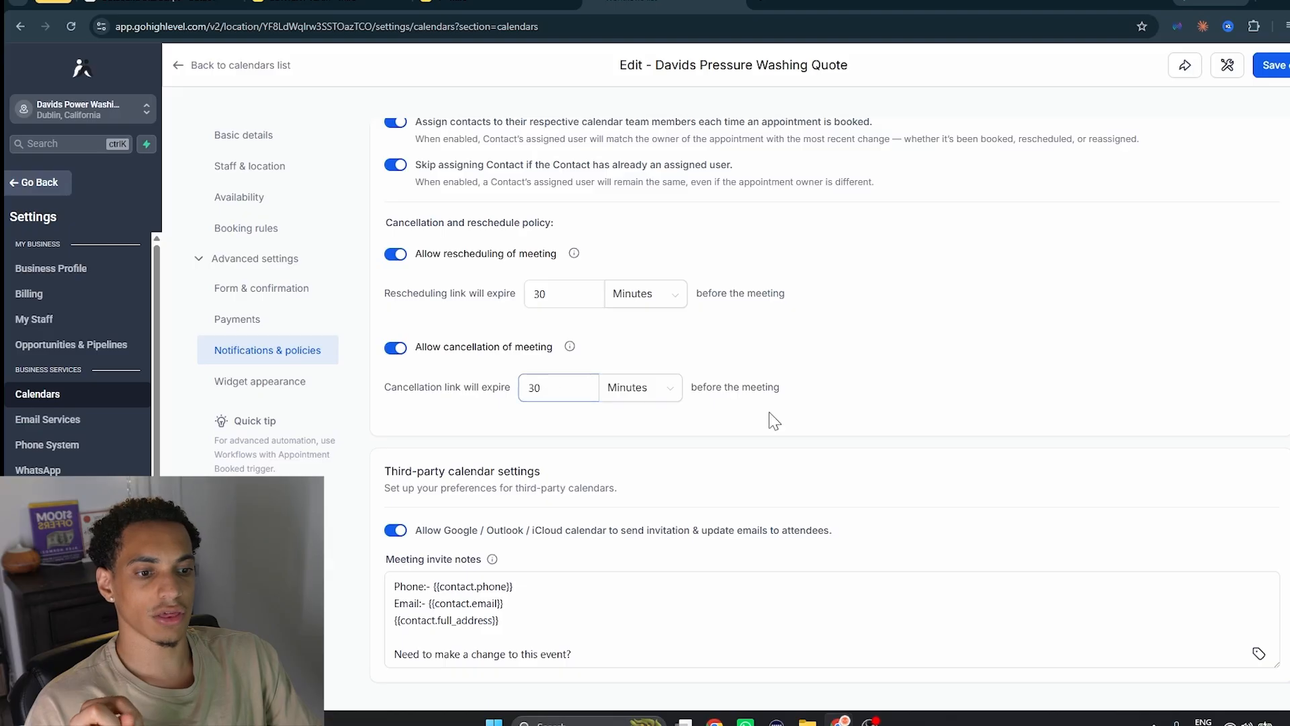
left_click(577, 592)
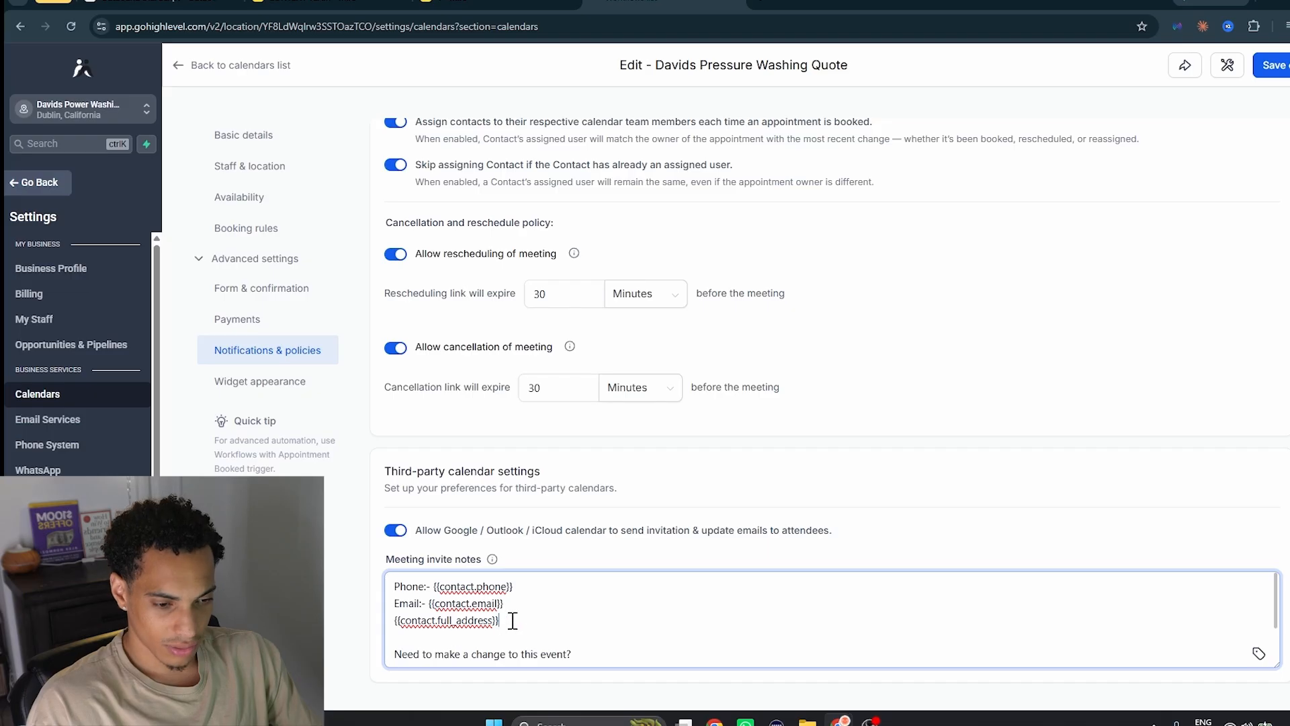
left_click_drag(510, 619, 371, 636)
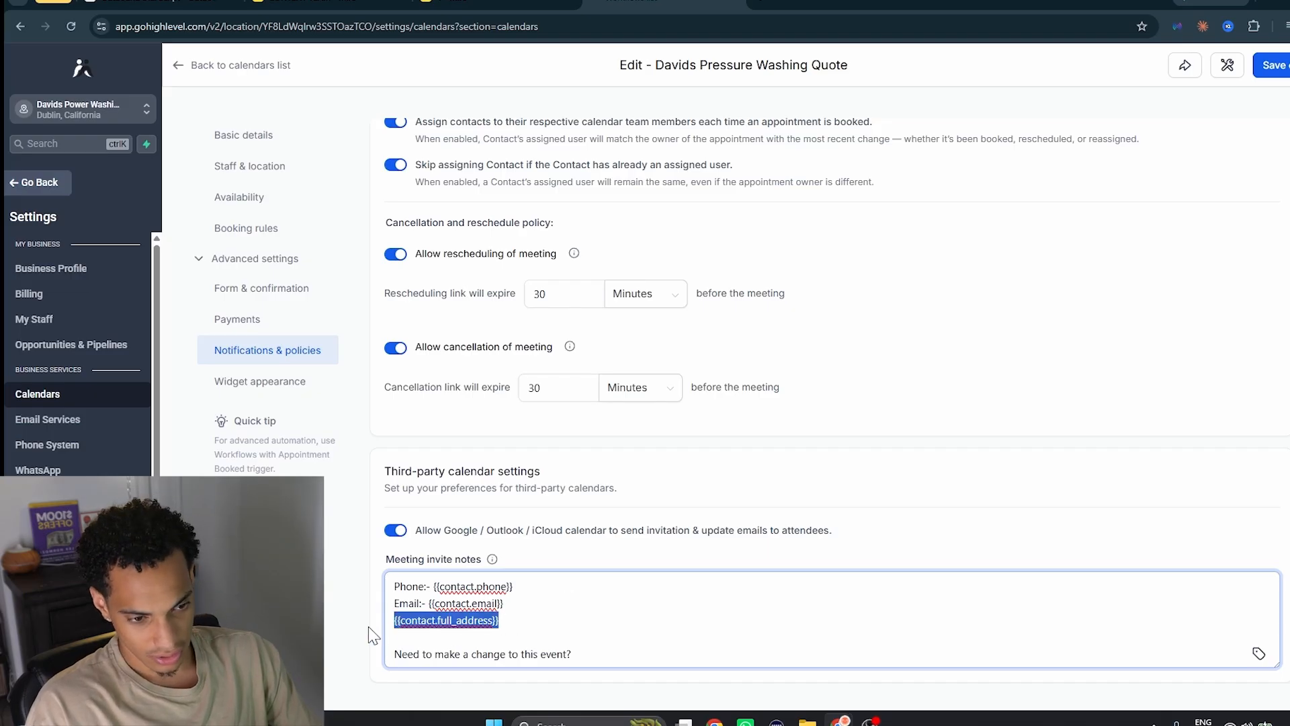
Review the calendar's widget appearance settings, including the cover image, widget style and colors.
left_click(294, 381)
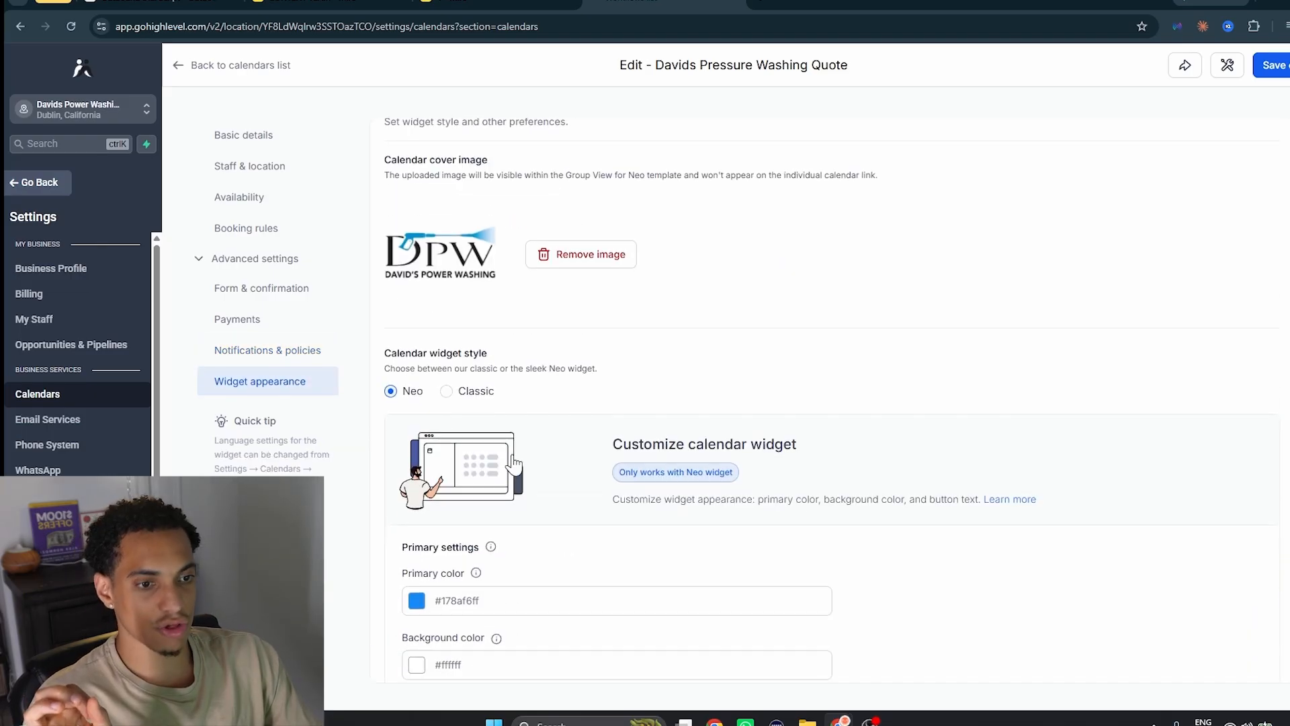
scroll(518, 464, "down", 5)
scroll(510, 469, "up", 5)
On the live booking page, select the 08:30 PM slot on July 30, 2026 and examine the address form's fields.
left_click(761, 3)
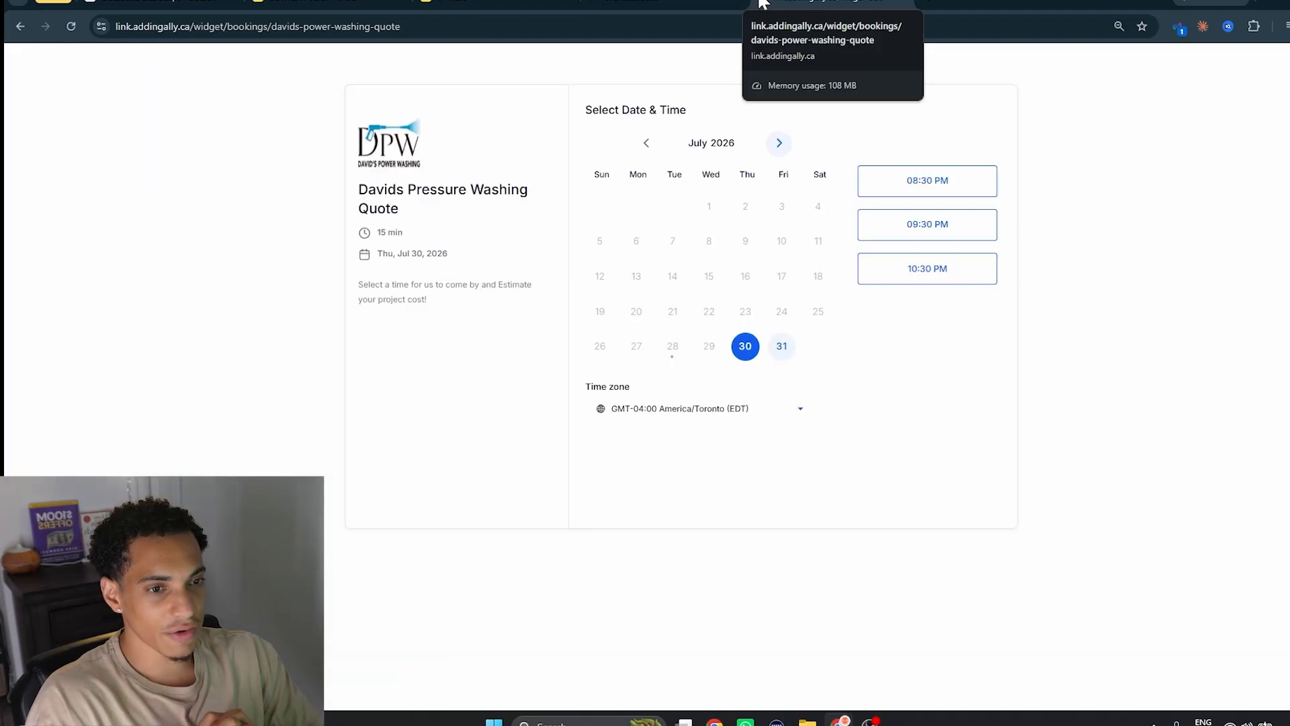
left_click(868, 182)
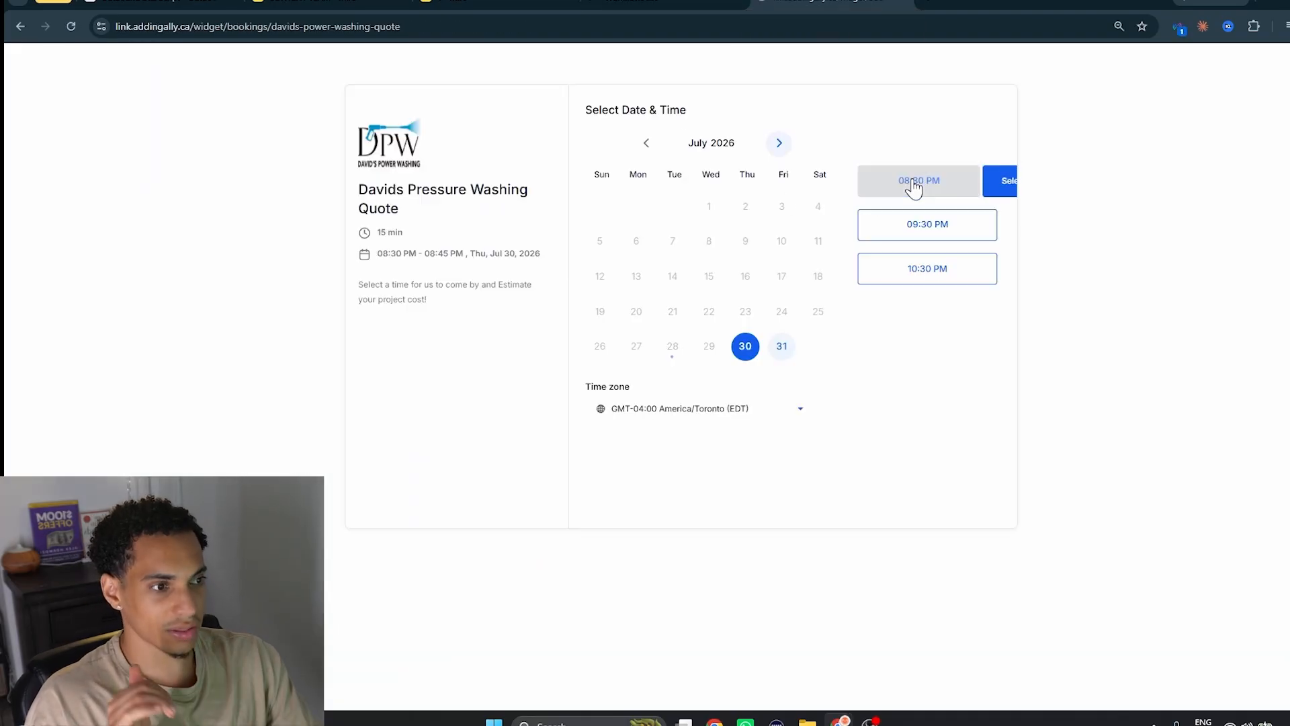
left_click(965, 183)
scroll(698, 235, "down", 1)
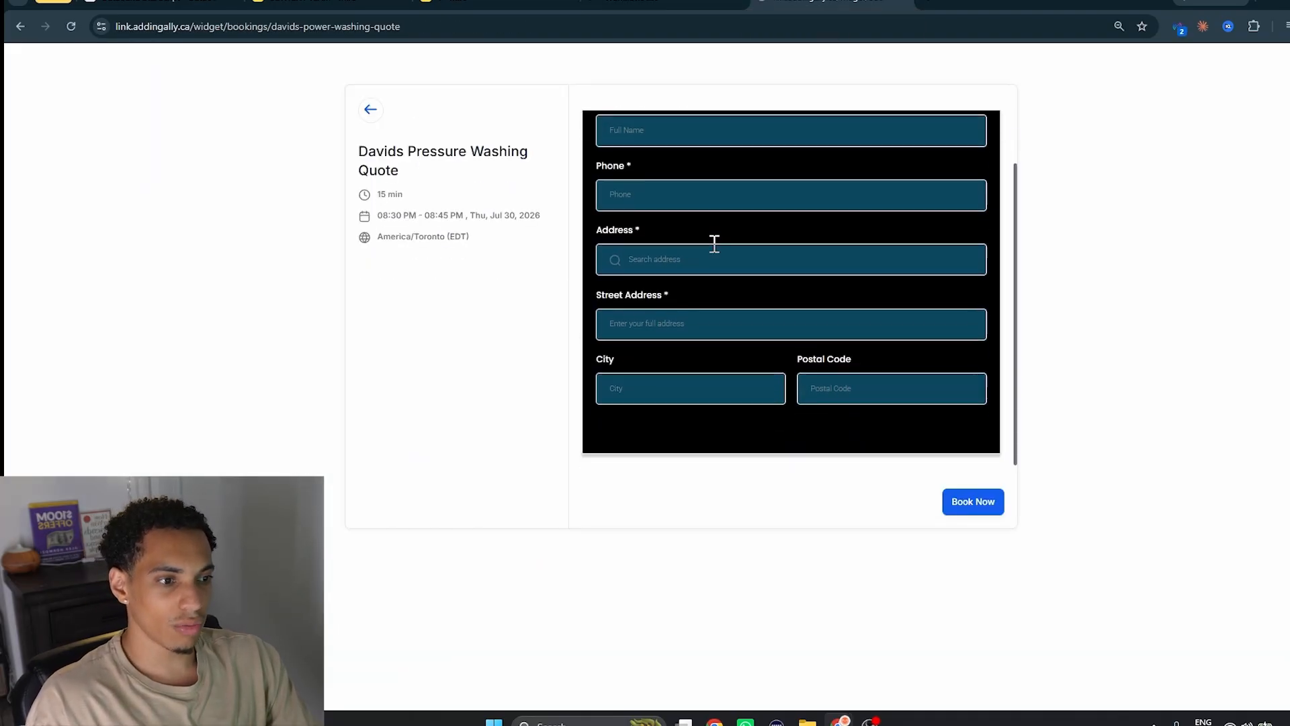
scroll(728, 271, "up", 1)
scroll(881, 429, "down", 1)
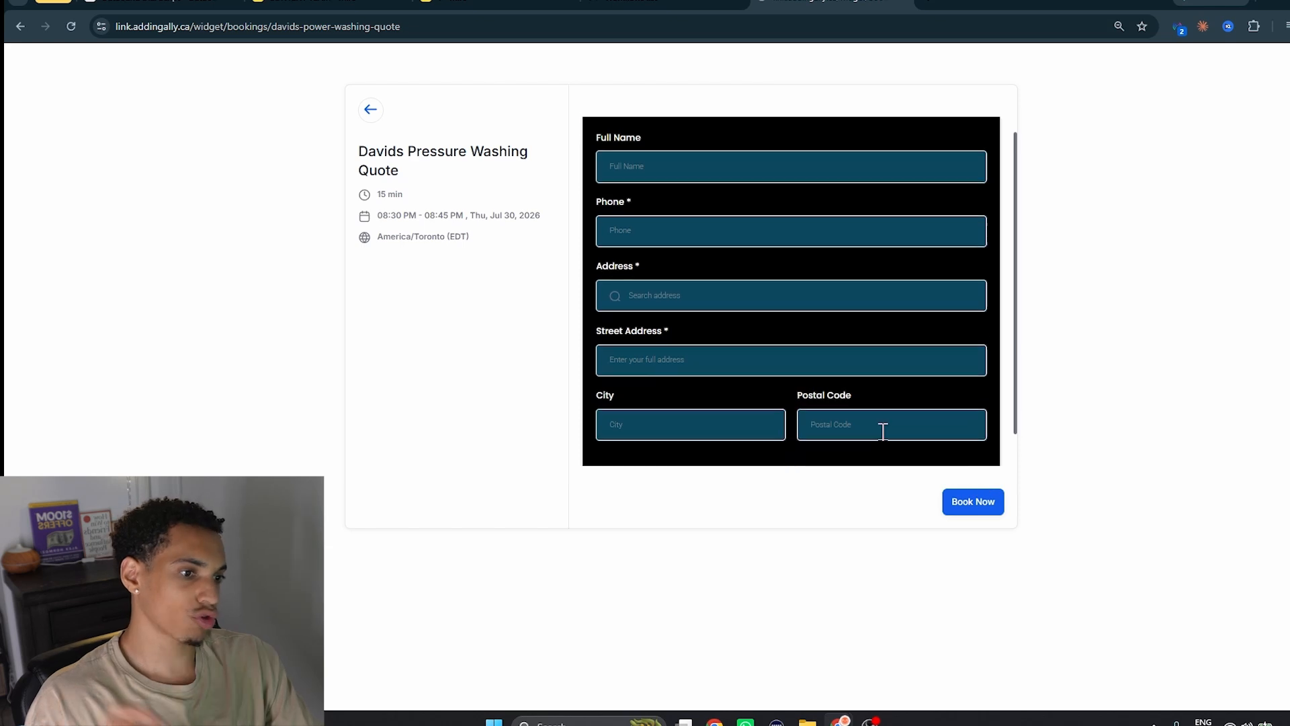
scroll(880, 409, "up", 1)
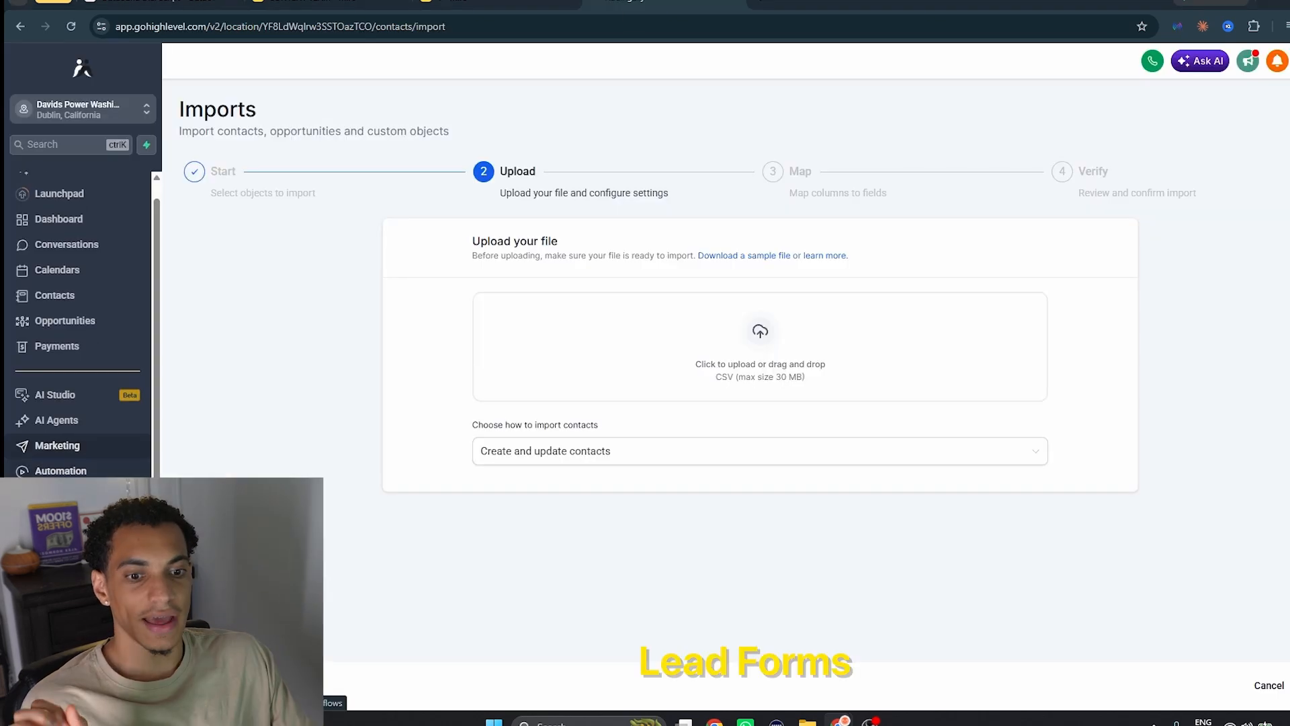
Open the Address form from the Sites forms list and examine its address and UTM fields.
left_click(52, 496)
left_click(699, 90)
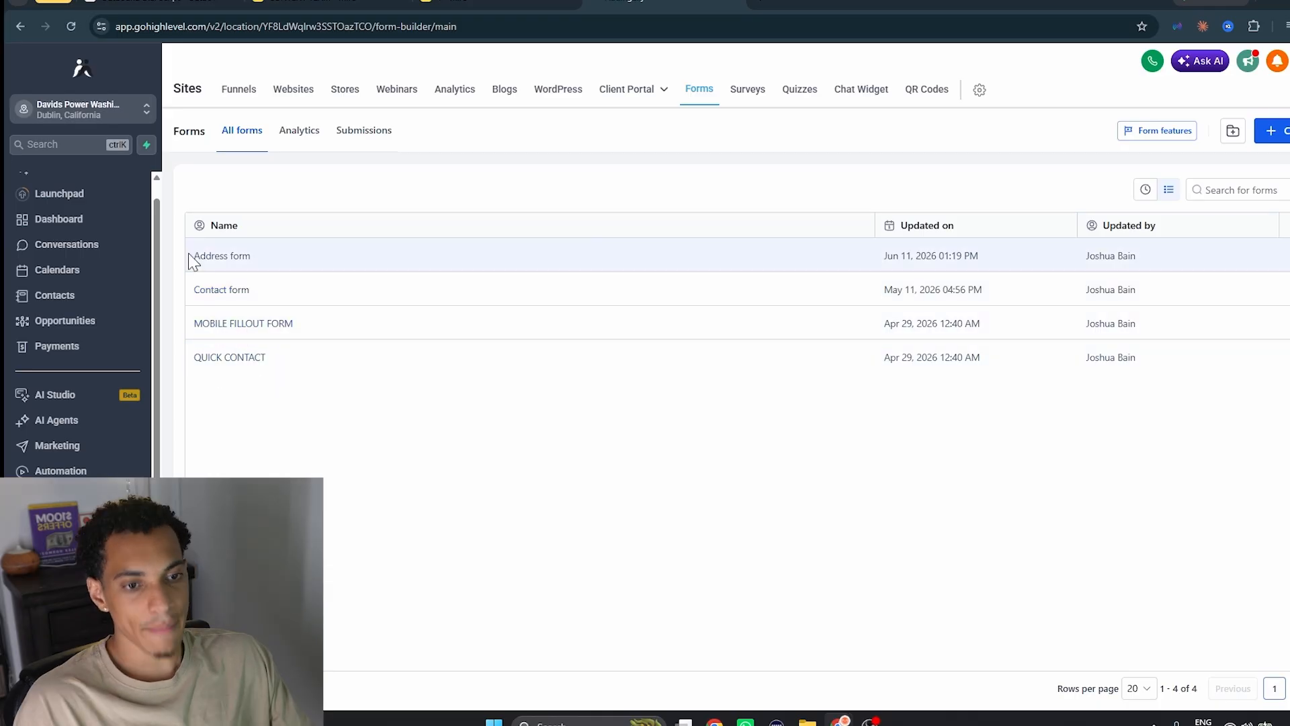
left_click(226, 264)
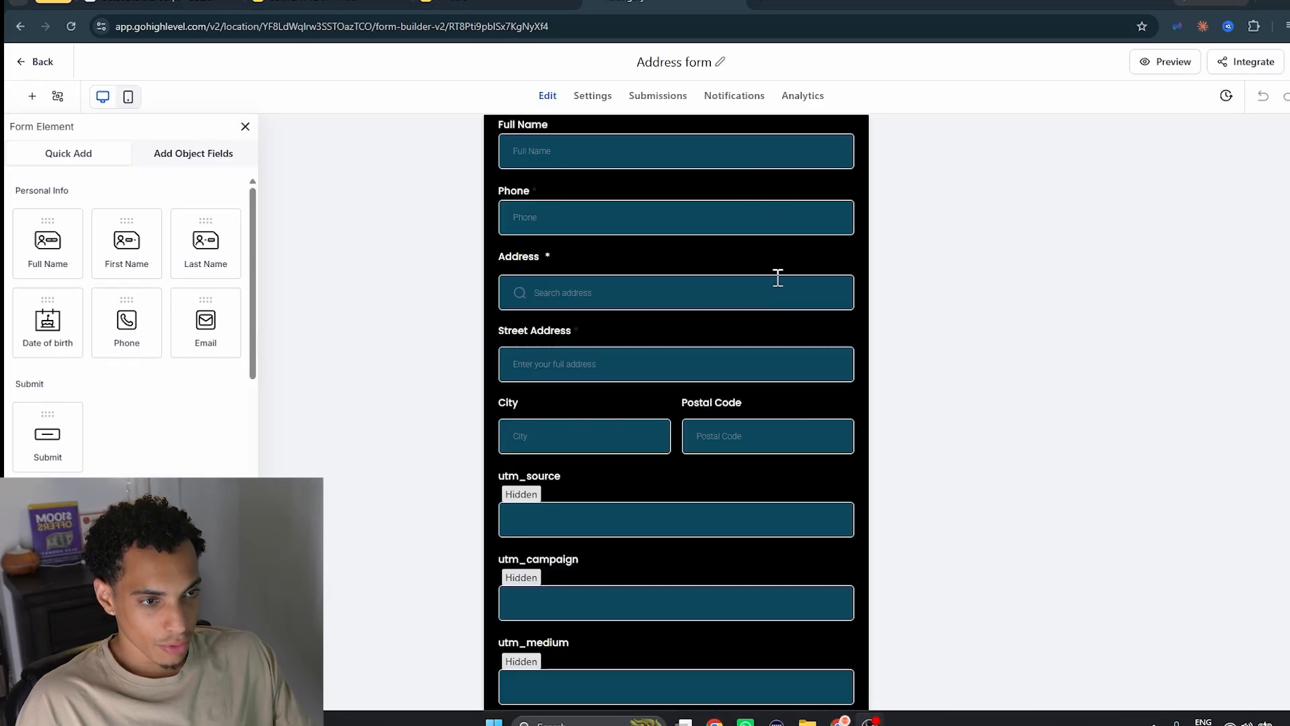
scroll(781, 351, "down", 1)
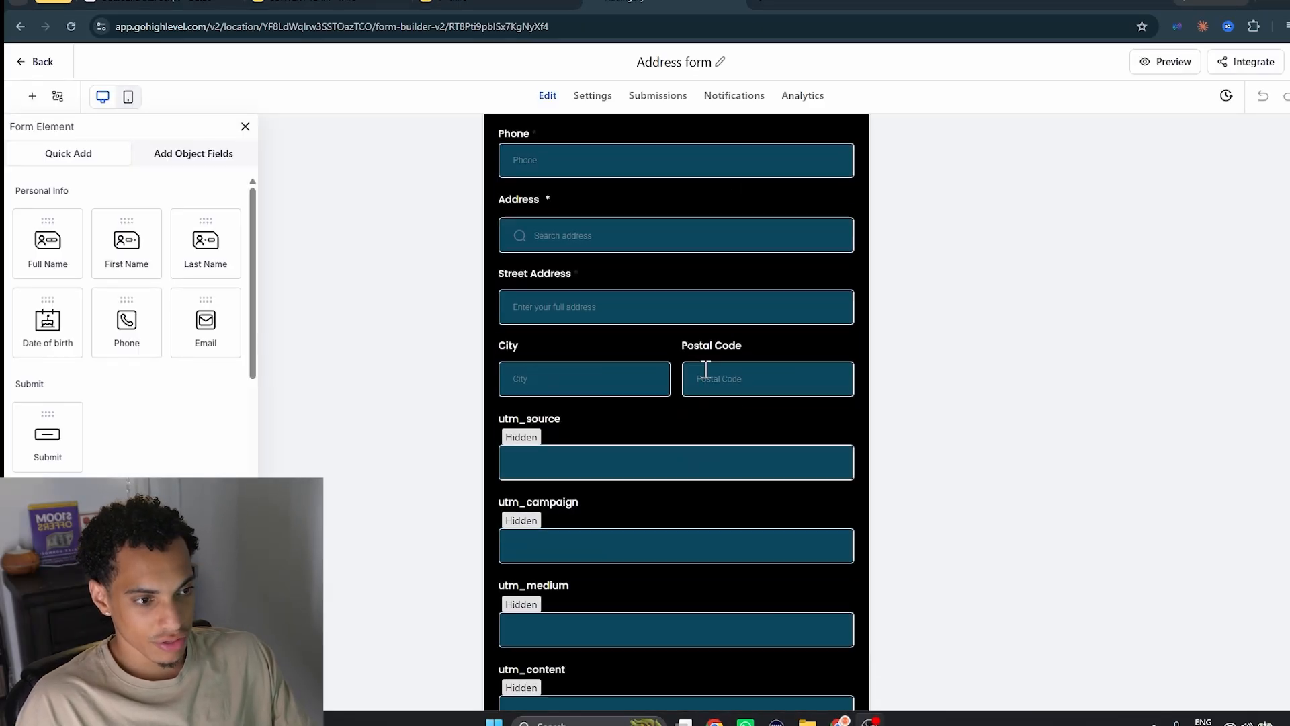
double_click(700, 265)
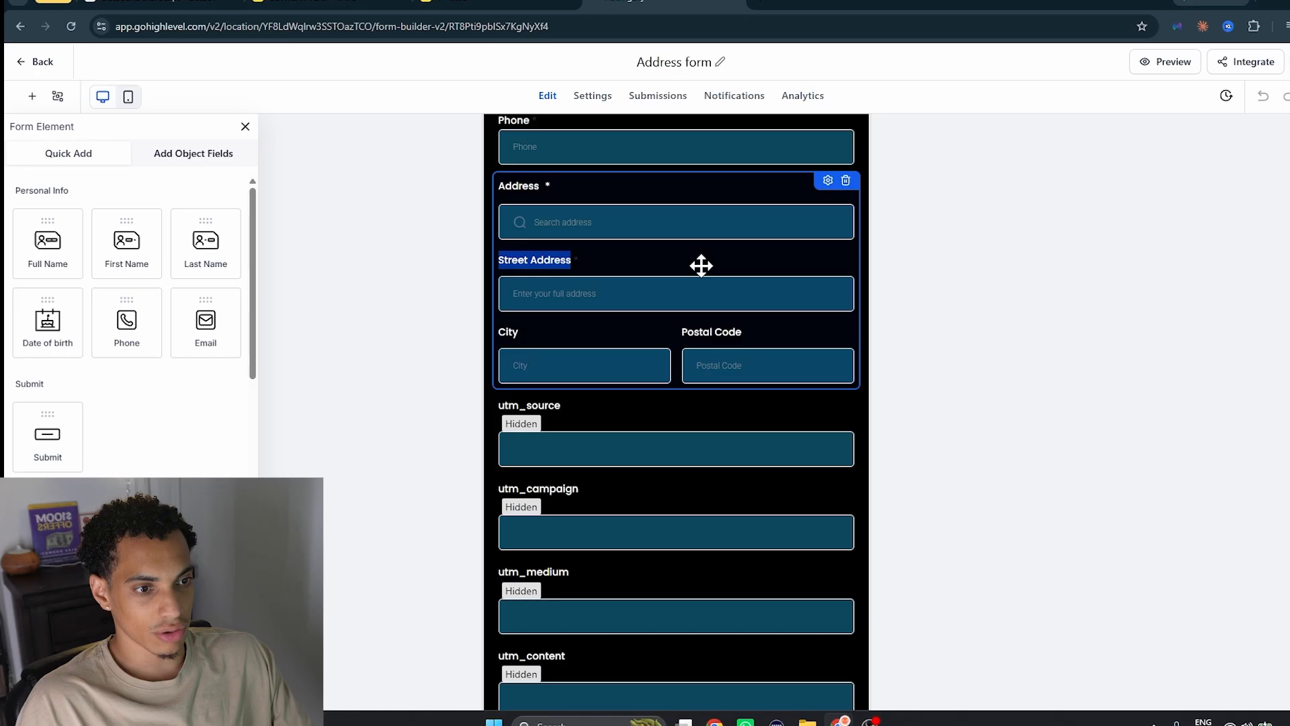
left_click(827, 181)
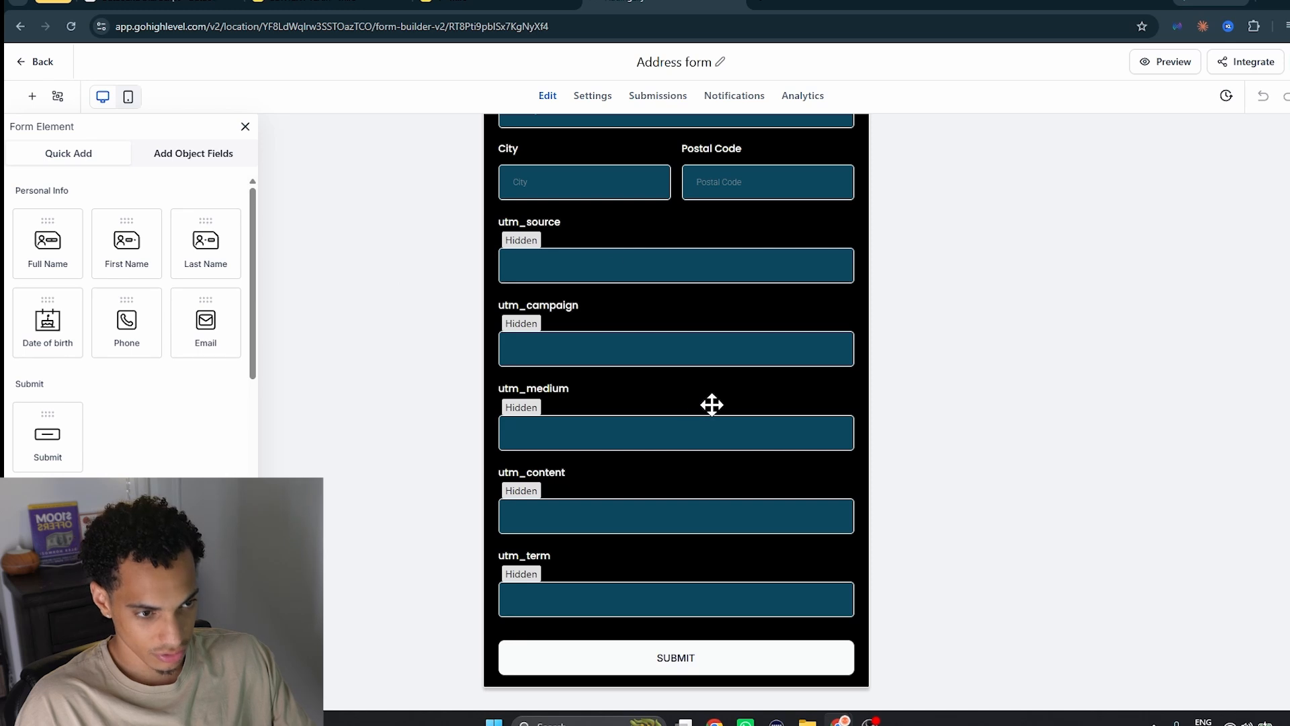
Review the Address form's on-submit message settings, then return to the list of forms.
left_click(593, 96)
scroll(593, 294, "down", 10)
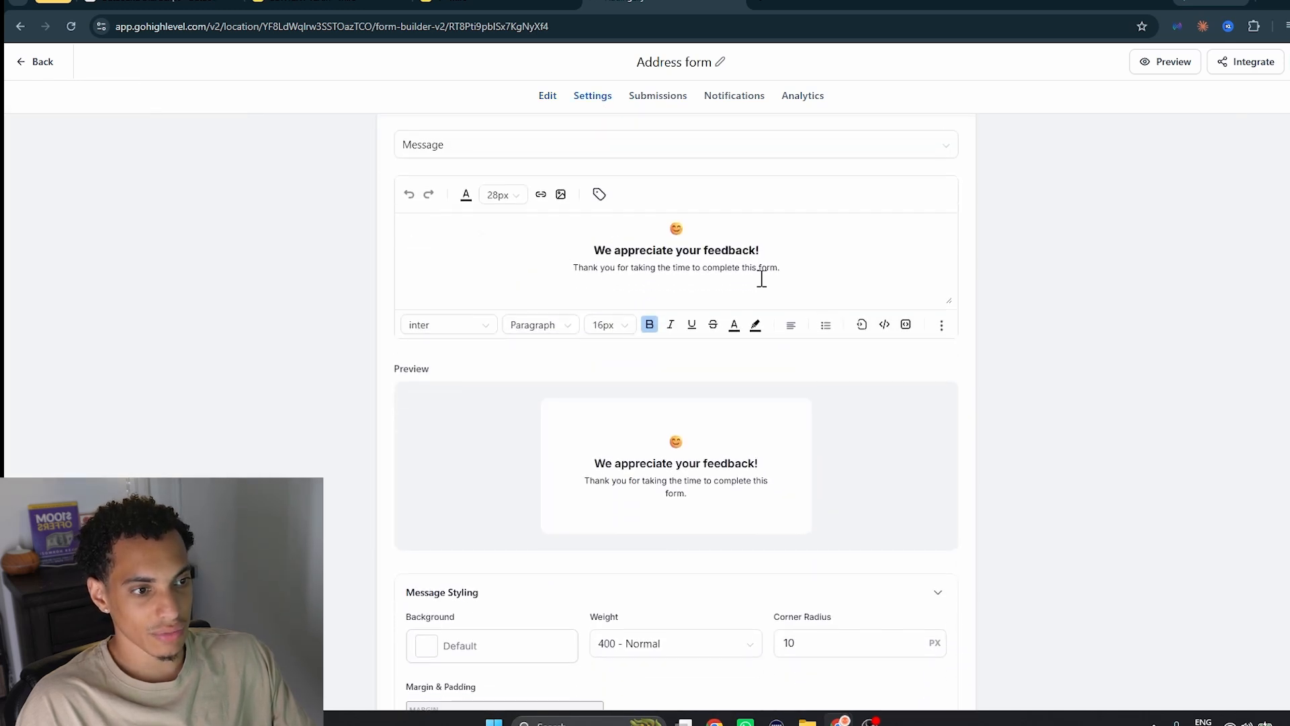
scroll(641, 474, "down", 4)
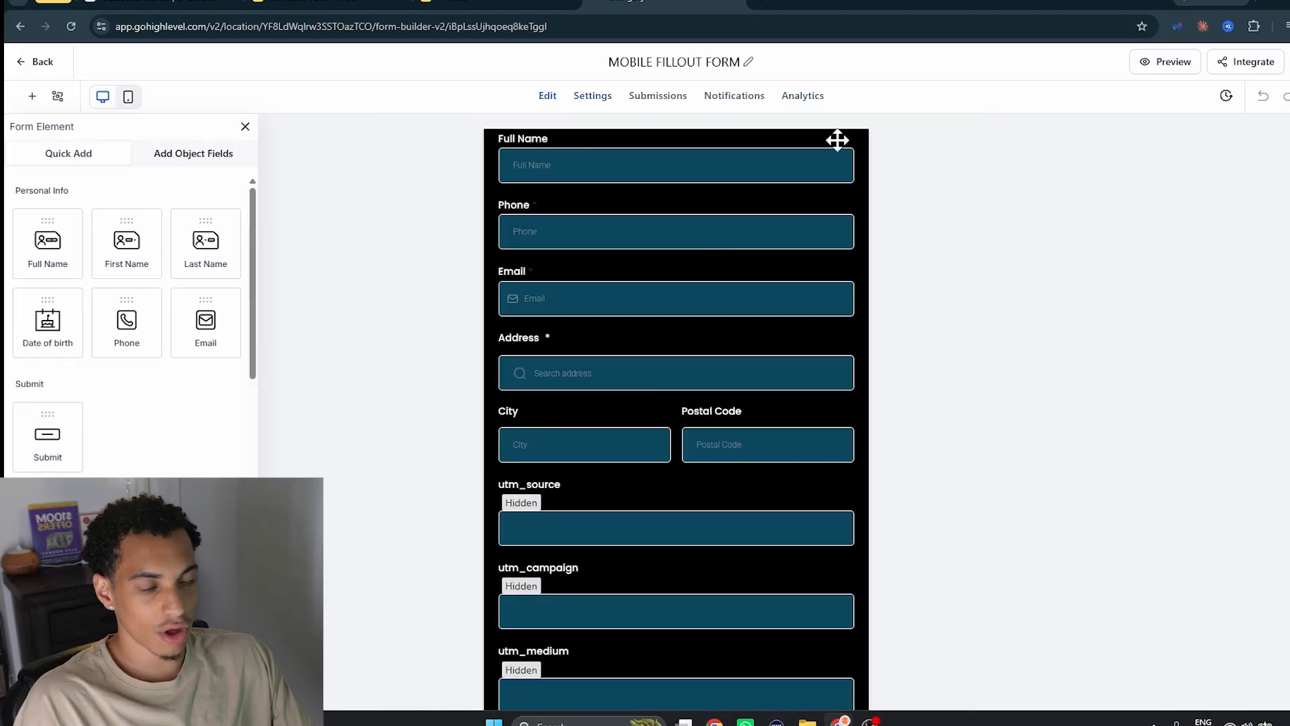
left_click(33, 59)
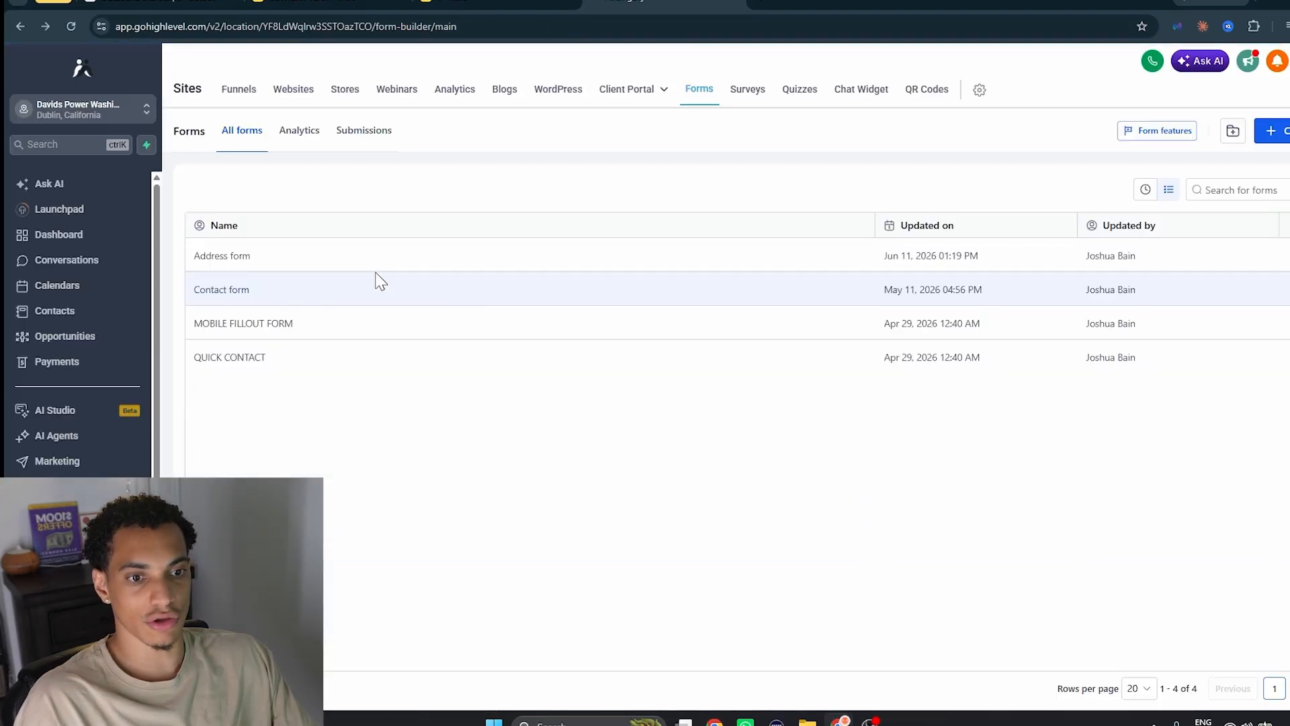
Open the Contact form and examine its fields, including the Select Service options.
left_click(237, 369)
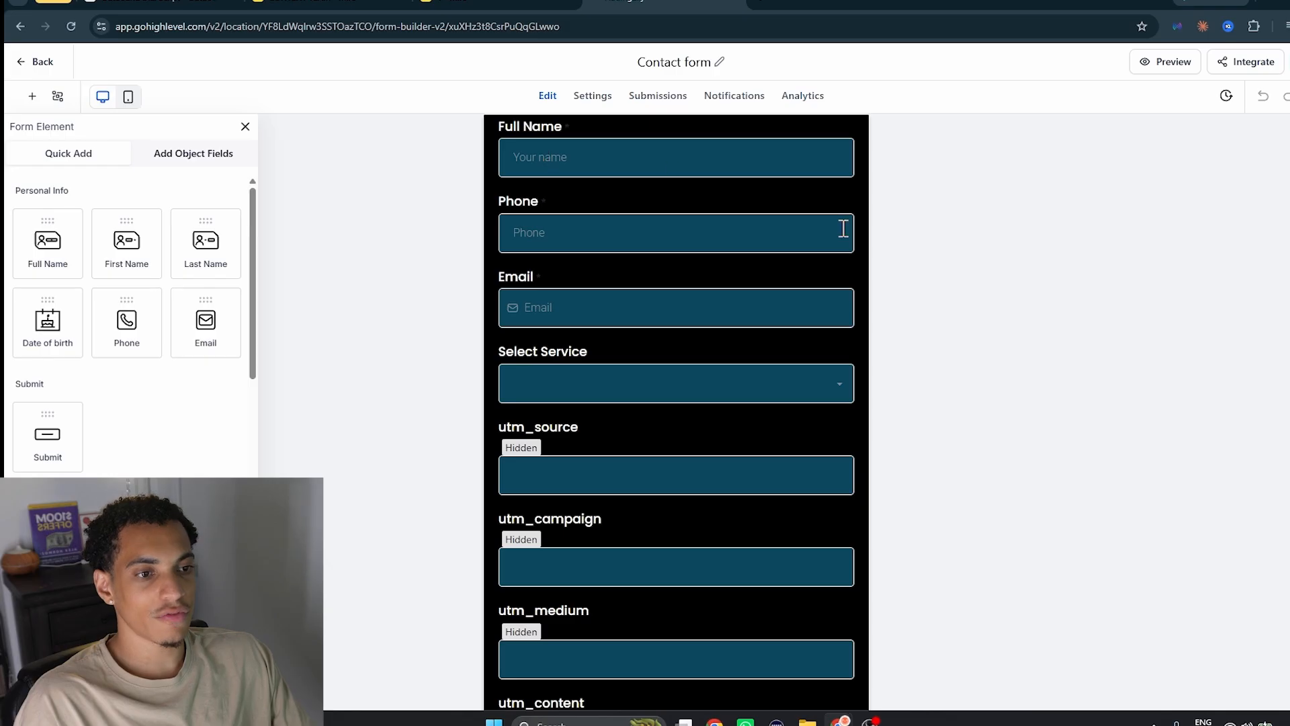
left_click(772, 374)
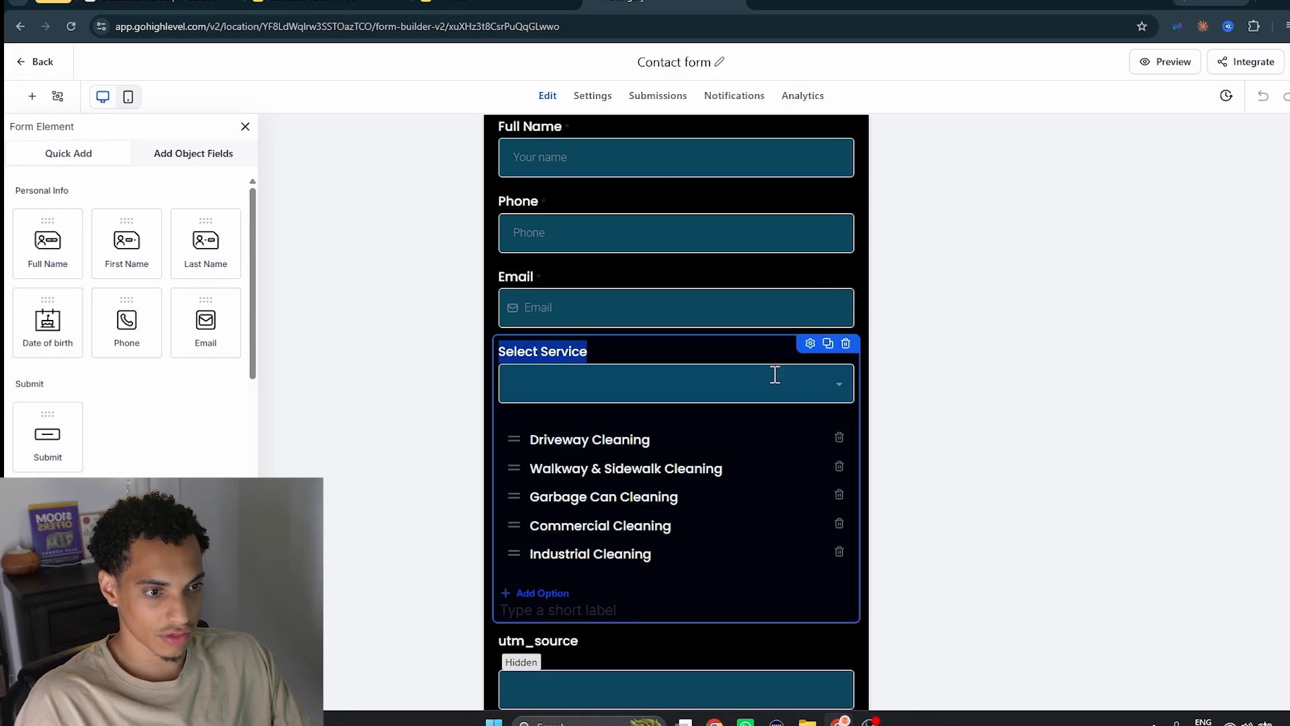
scroll(719, 363, "down", 1)
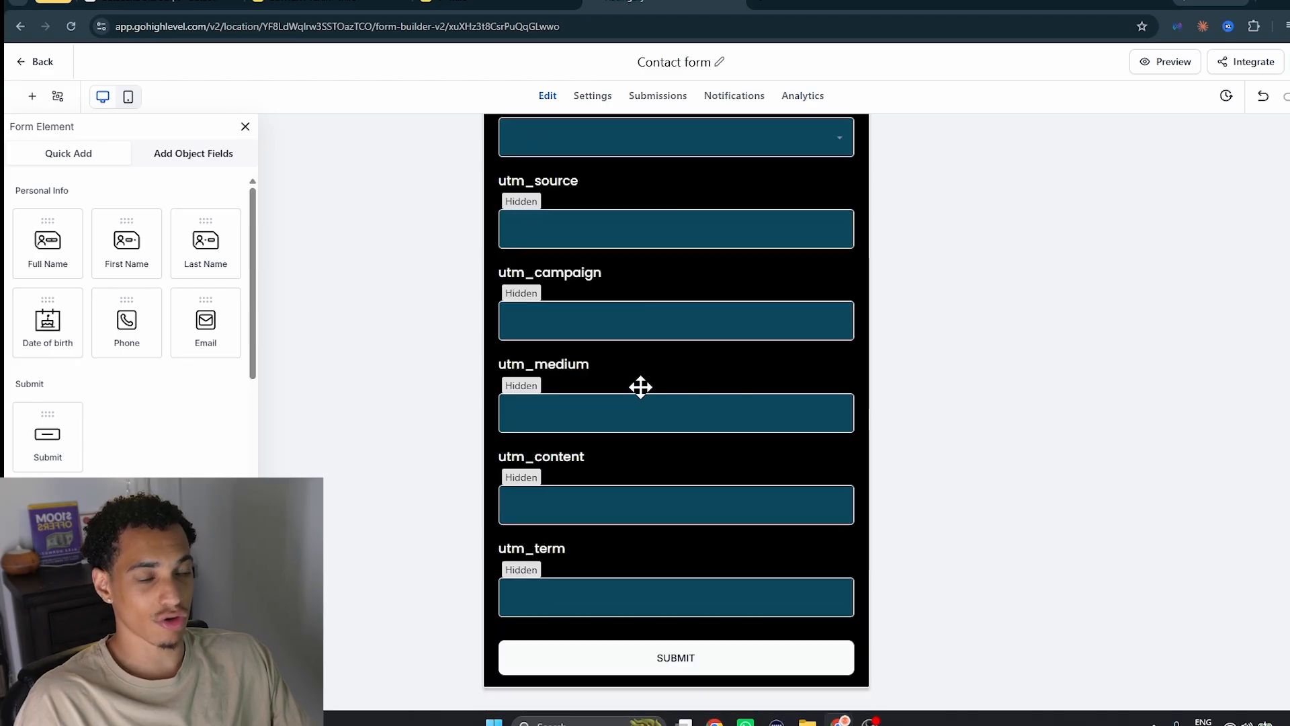
Review the Contact form's submit redirect, Facebook Pixel events and form settings, and return to the forms list.
scroll(672, 393, "up", 4)
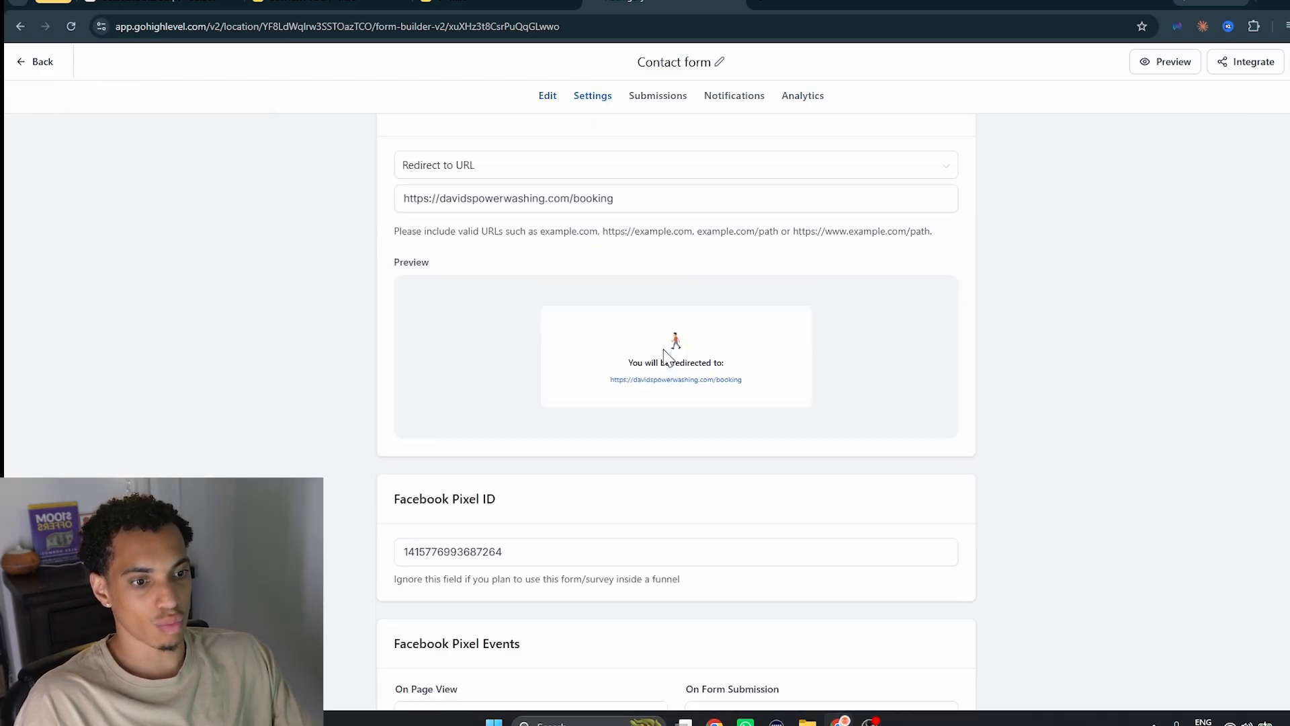
scroll(663, 354, "down", 8)
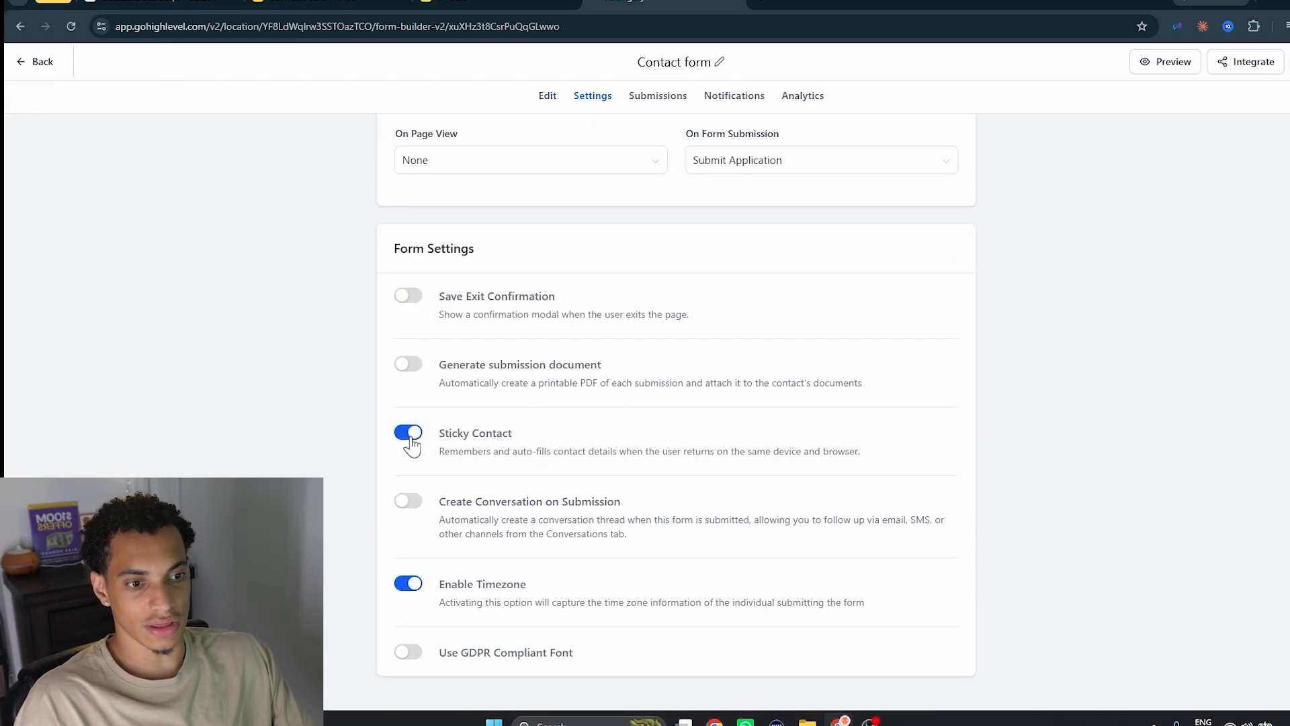
left_click(55, 69)
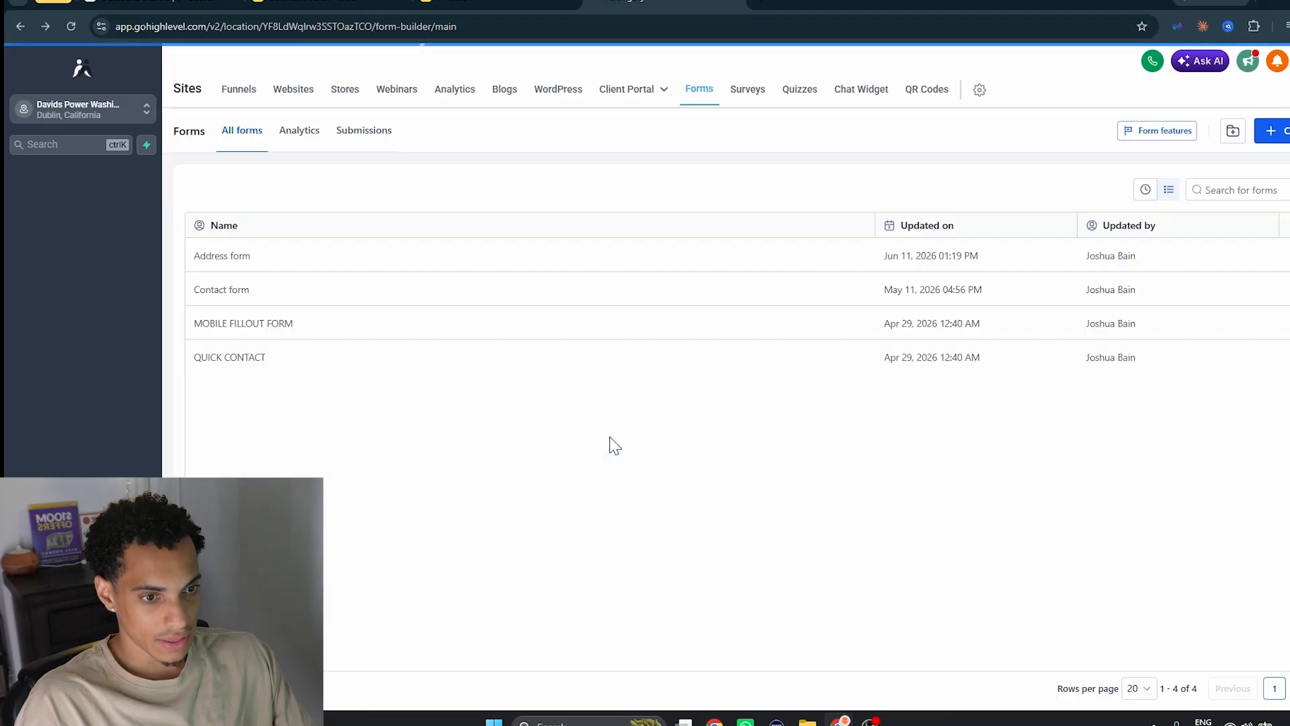
Examine the fields of the MOBILE FILLOUT FORM and the QUICK CONTACT form.
left_click(445, 329)
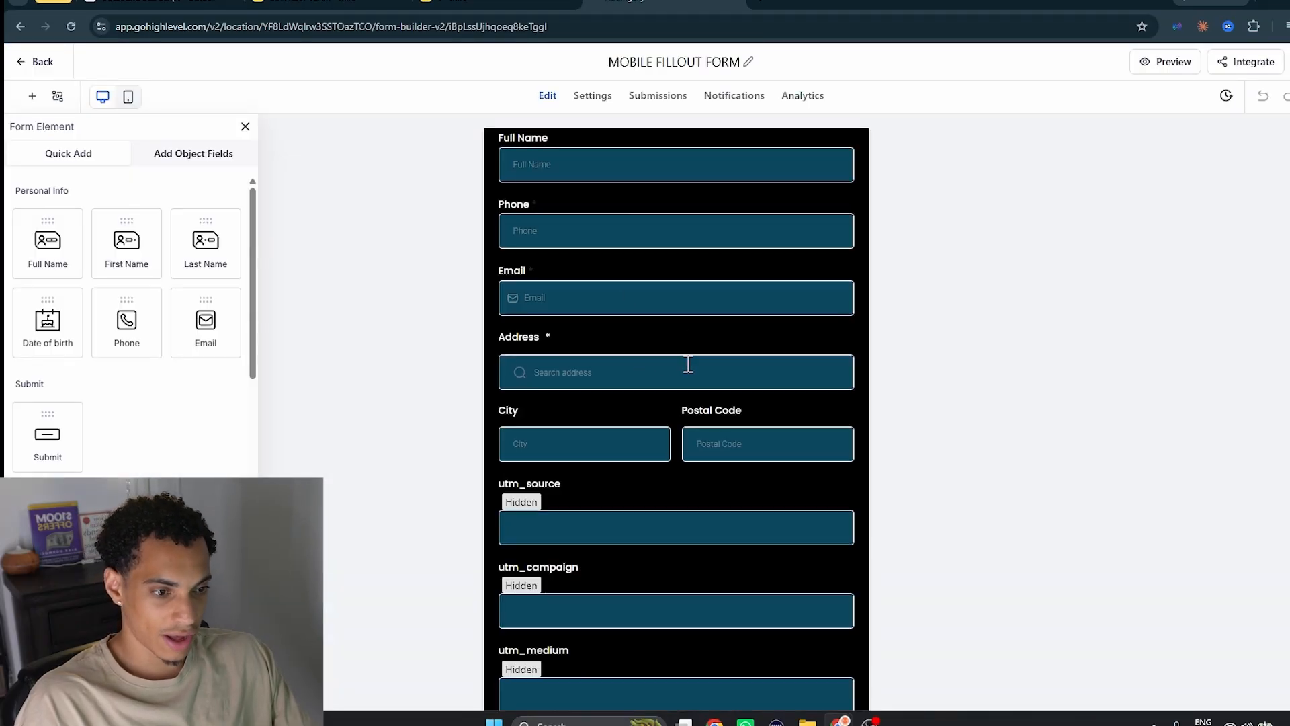
scroll(688, 363, "down", 4)
scroll(649, 403, "up", 4)
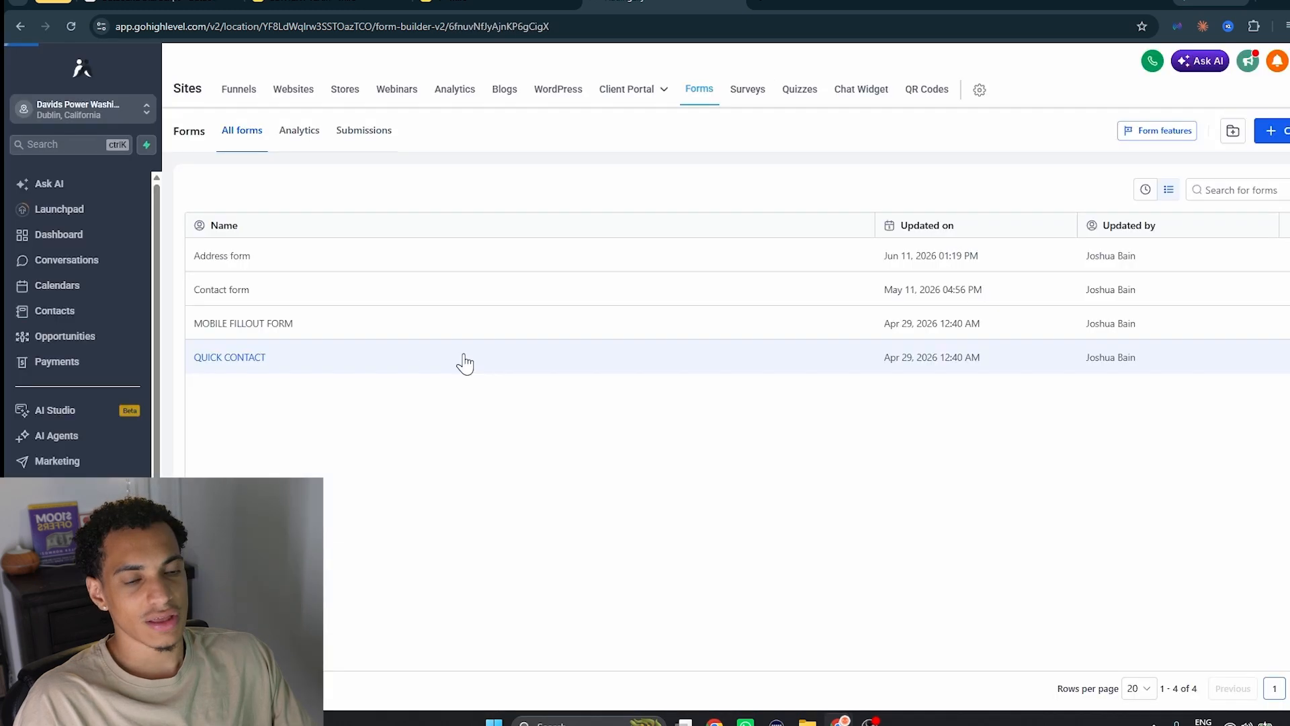
left_click(464, 361)
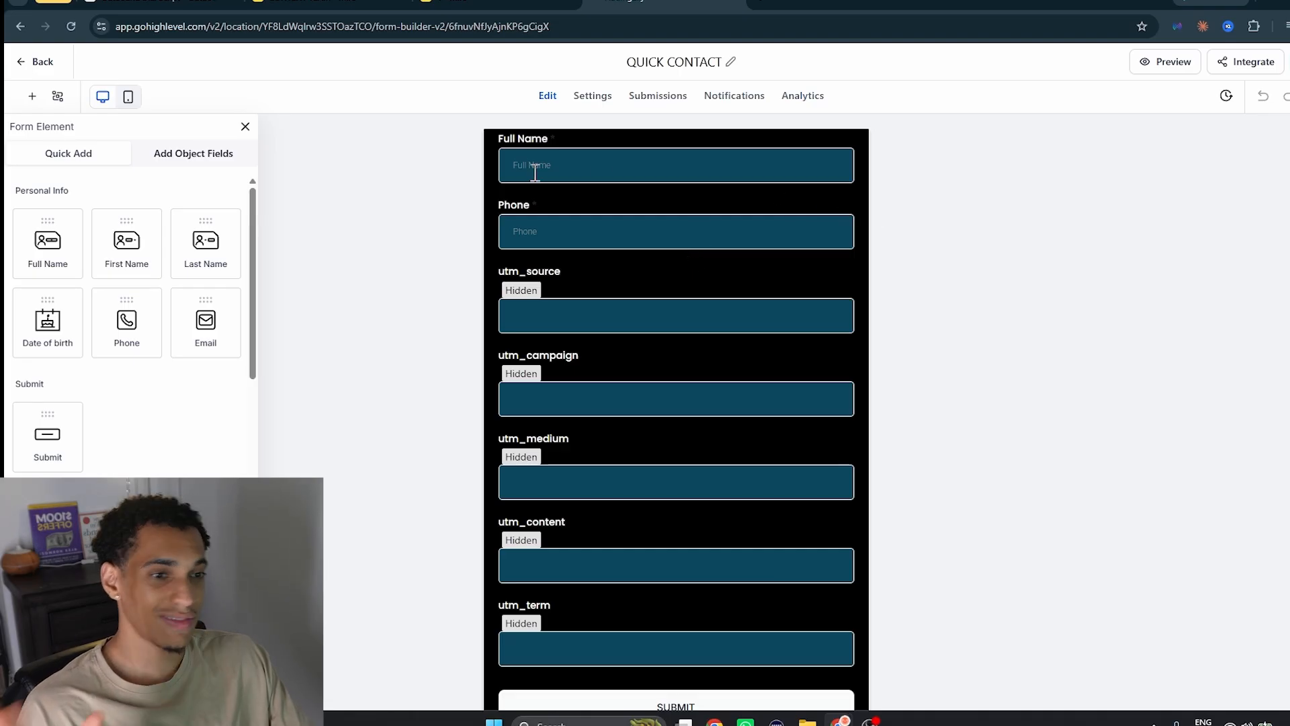
scroll(702, 363, "down", 1)
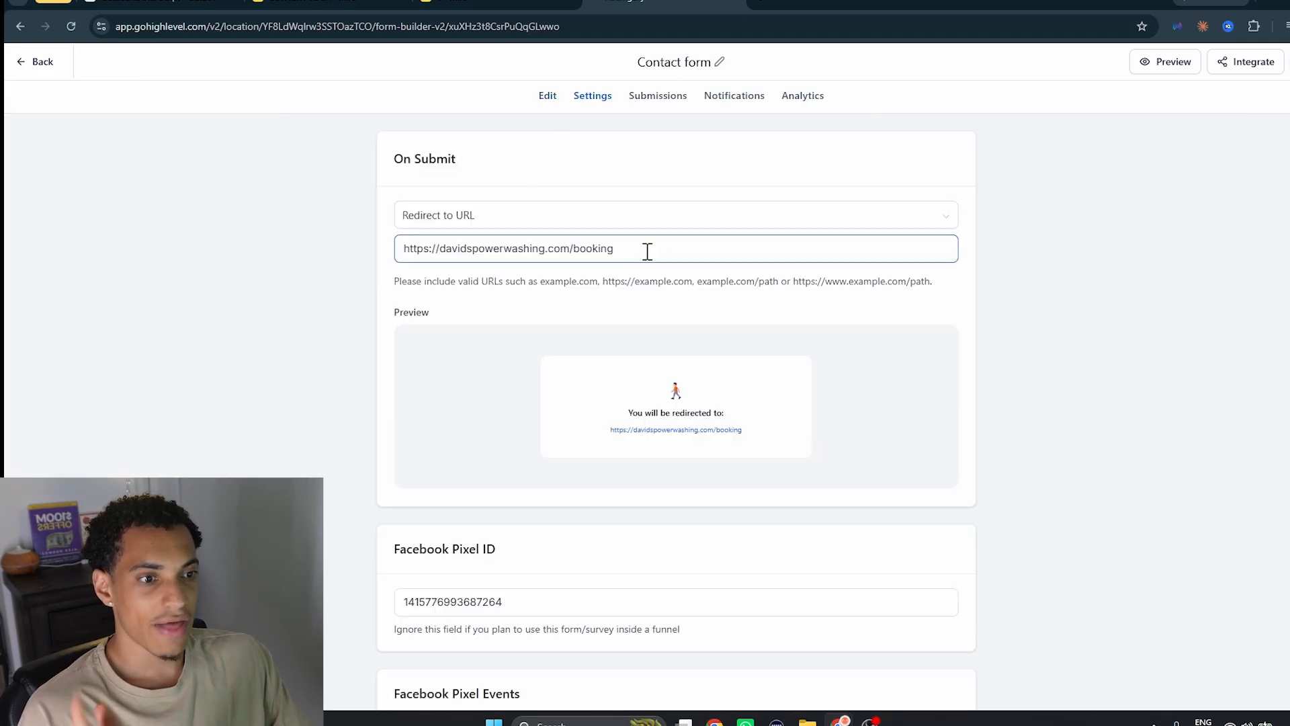
Highlight the booking page redirect URL in the Contact form's On Submit settings and return to the forms list.
left_click_drag(645, 251, 356, 271)
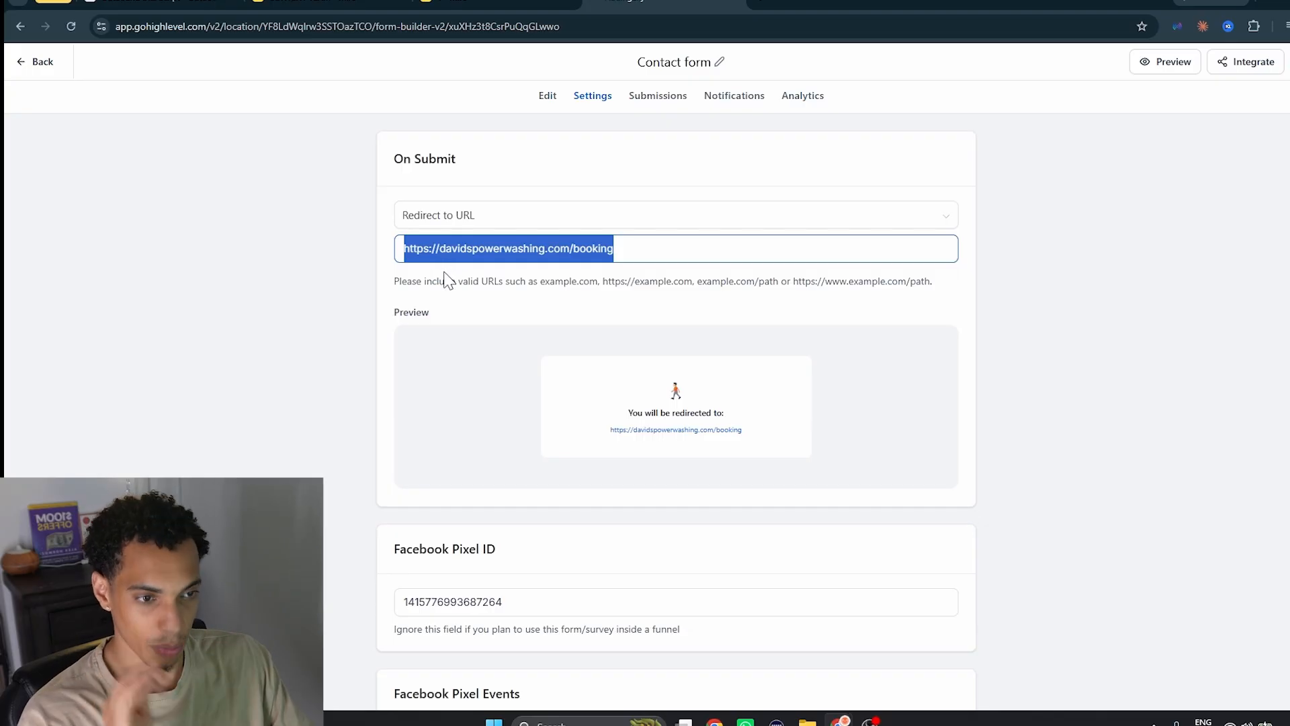
key("alt+Left")
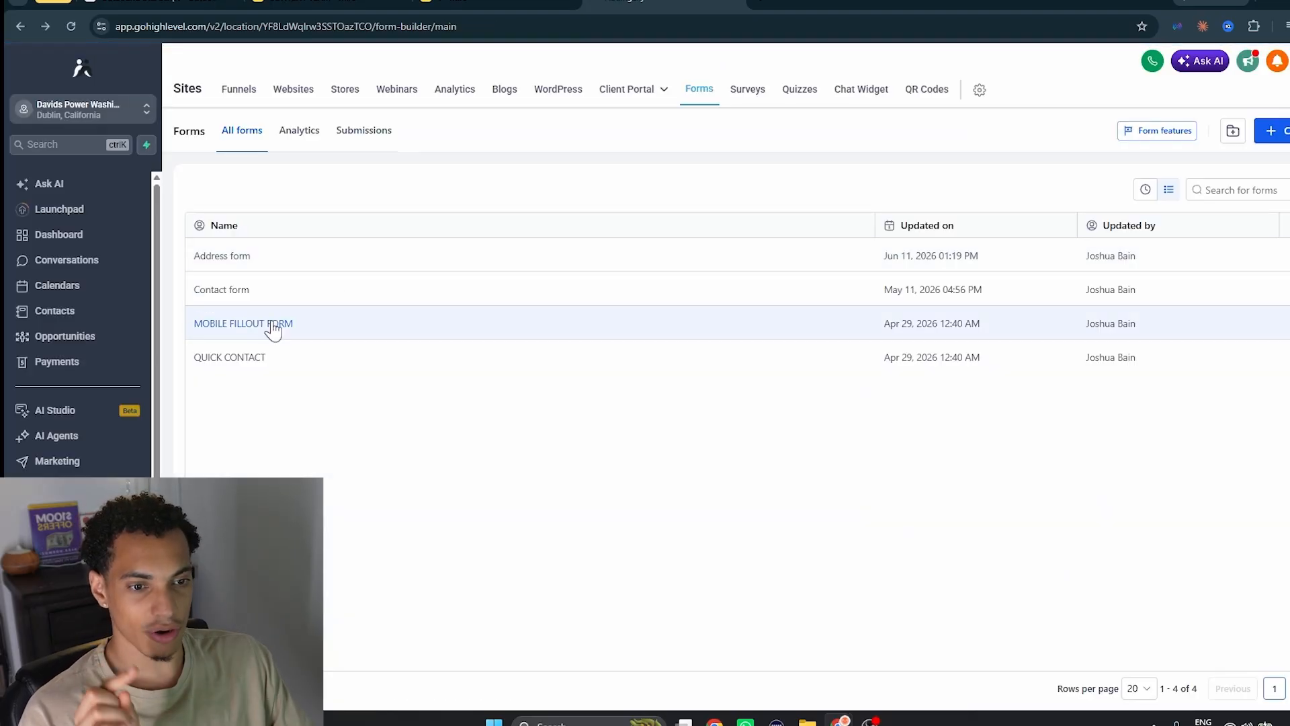
left_click(253, 364)
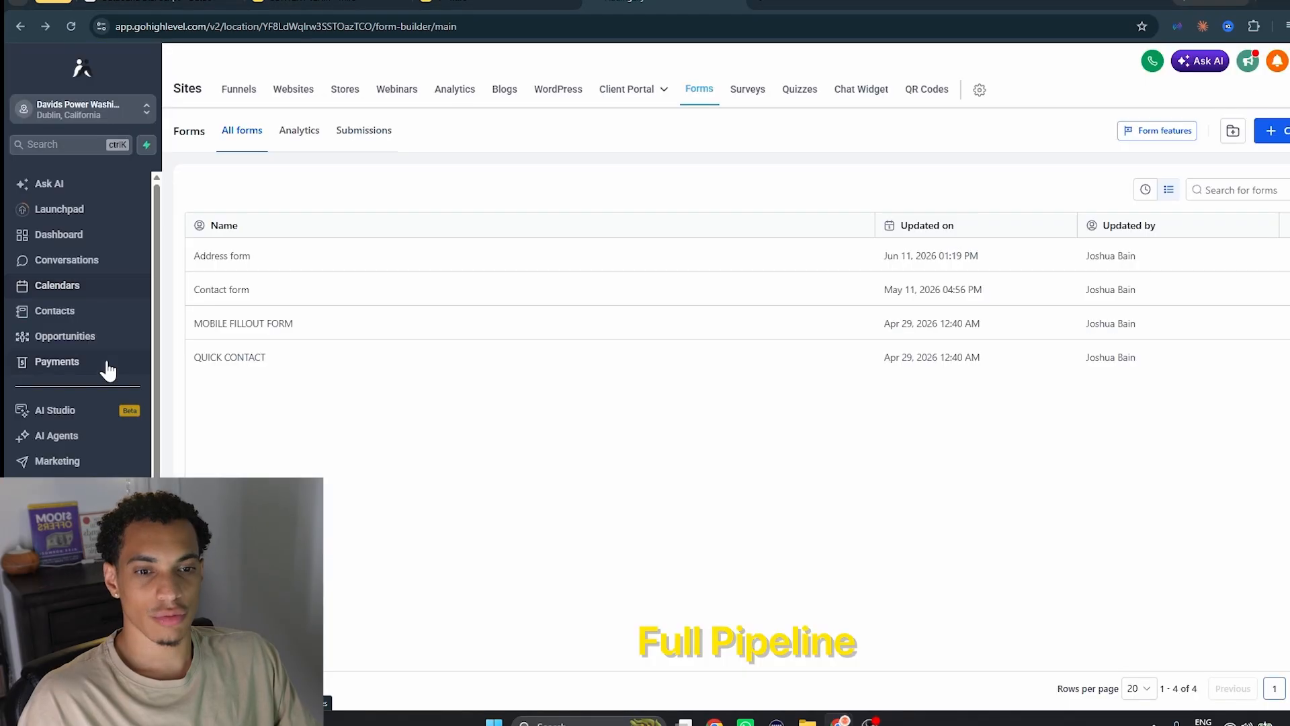
Open the Booked pipeline from the Opportunities pipelines list and review its stages.
left_click(101, 337)
left_click(361, 93)
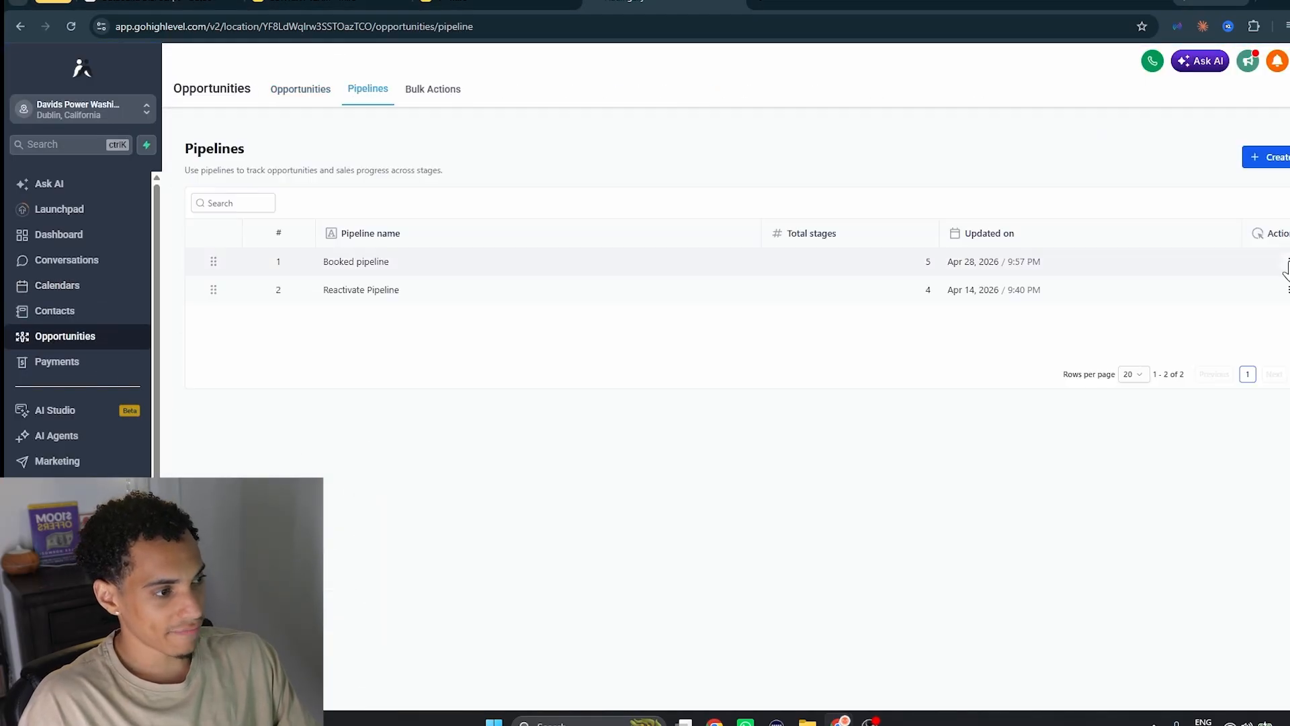
left_click(1285, 267)
left_click(1216, 288)
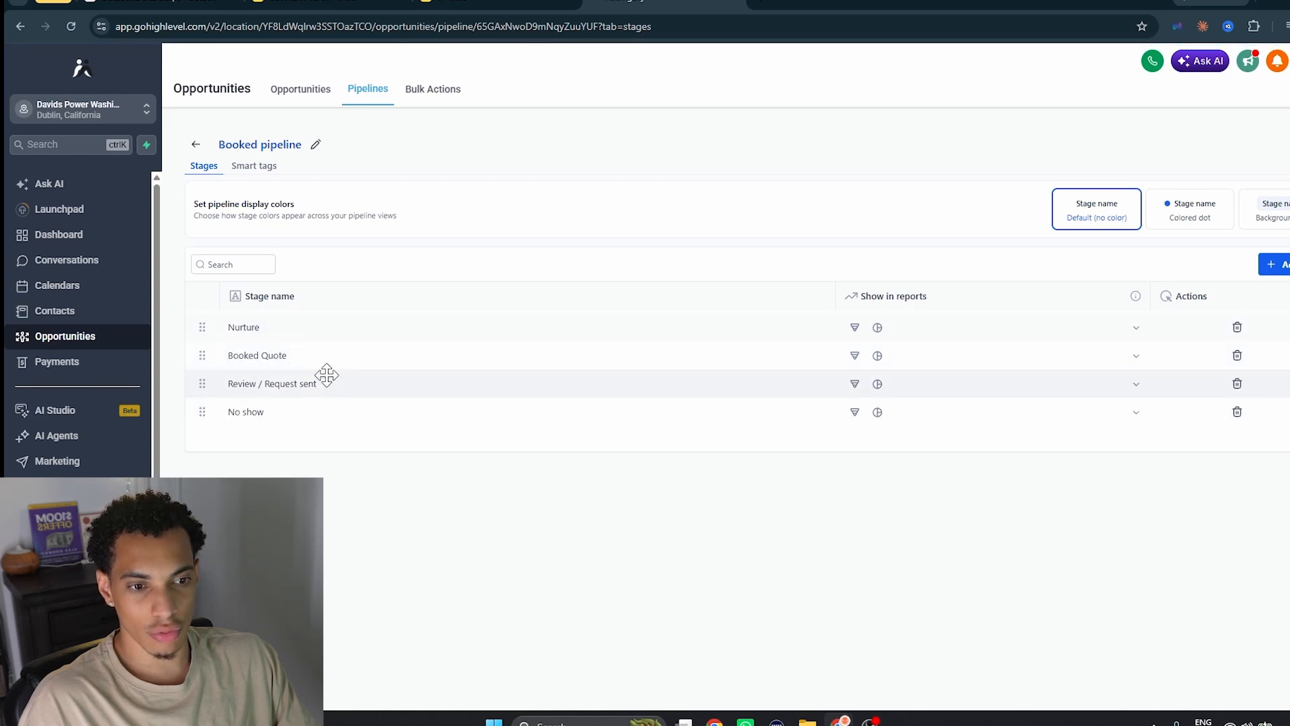
Review the Reactivate Pipeline's stages and browse the lead cards on the opportunities board.
left_click(195, 144)
left_click(1287, 289)
left_click(1199, 316)
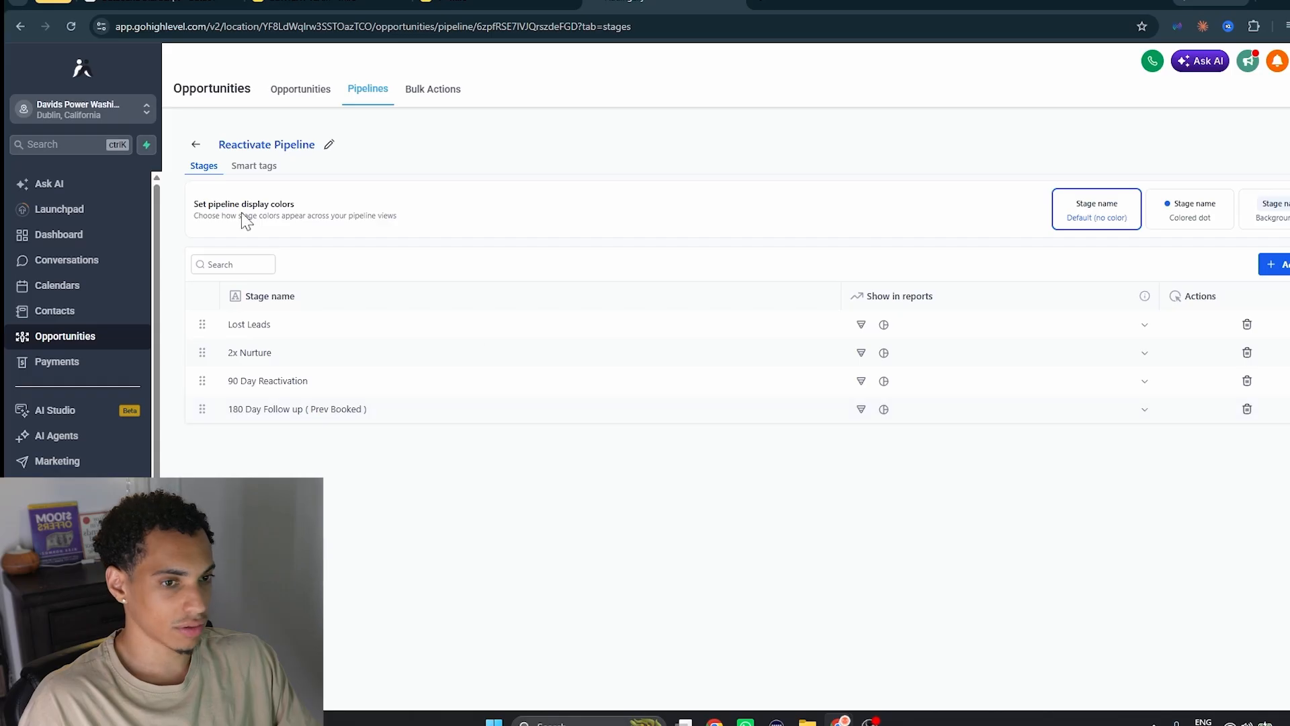
left_click(301, 89)
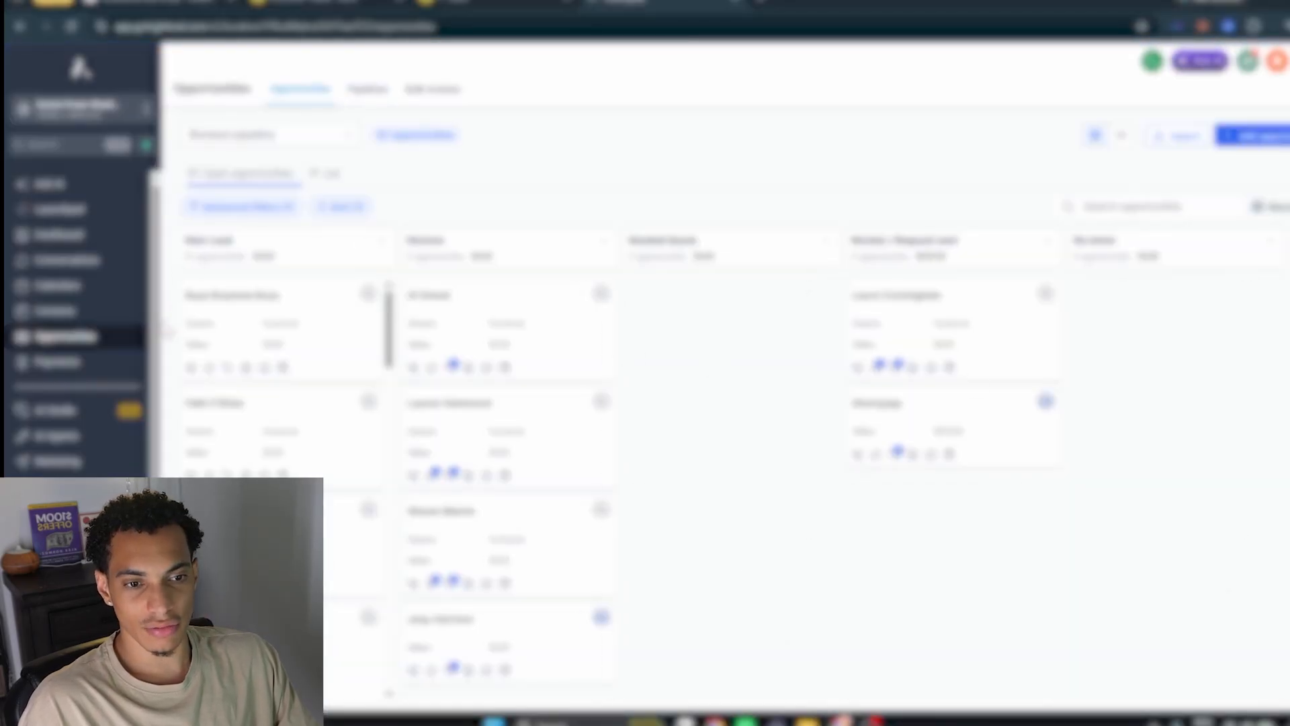
scroll(247, 398, "down", 2)
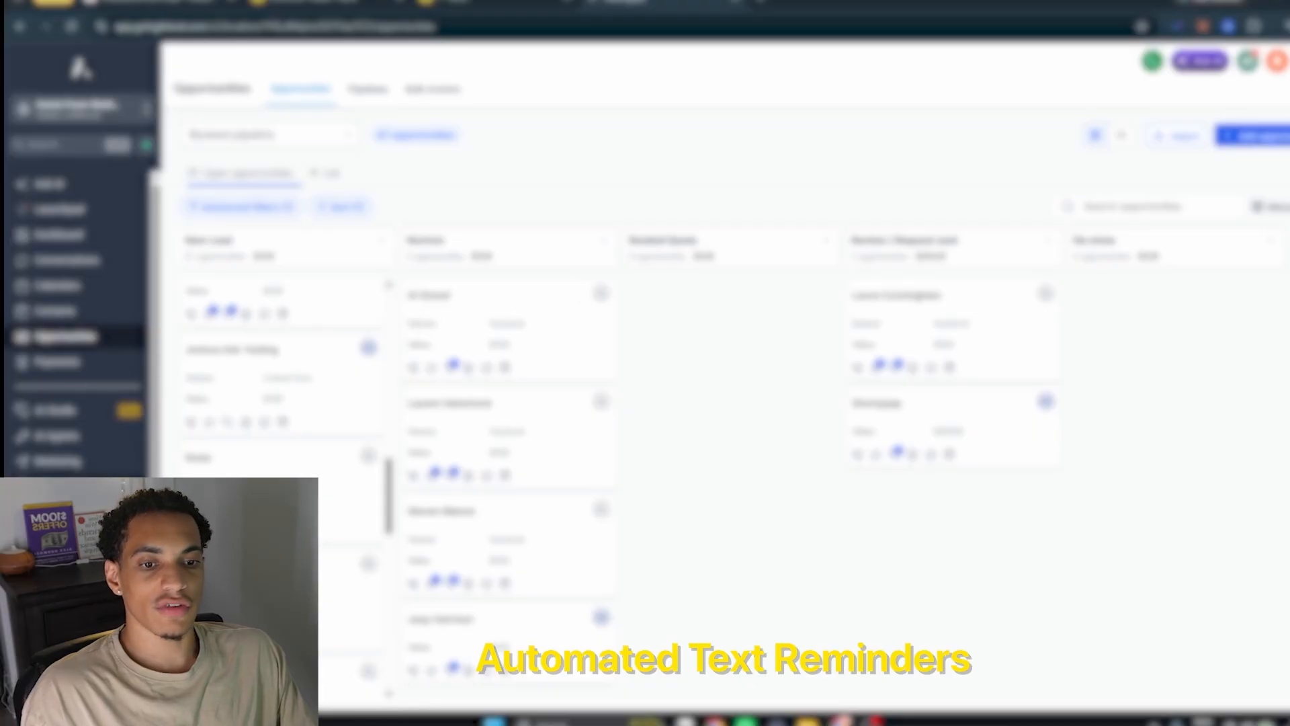
Open the Website / Facebook Forms Sub notis automation workflow and examine its triggers and condition branches.
left_click(67, 486)
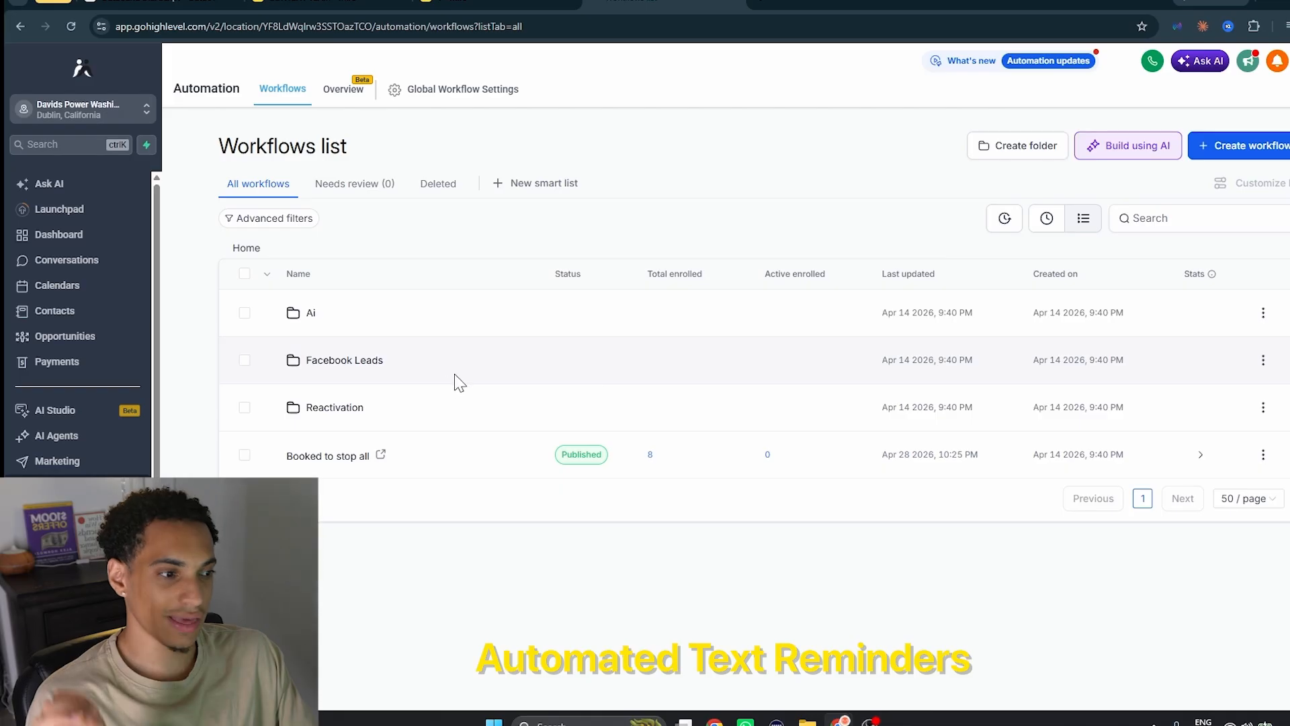
left_click(308, 317)
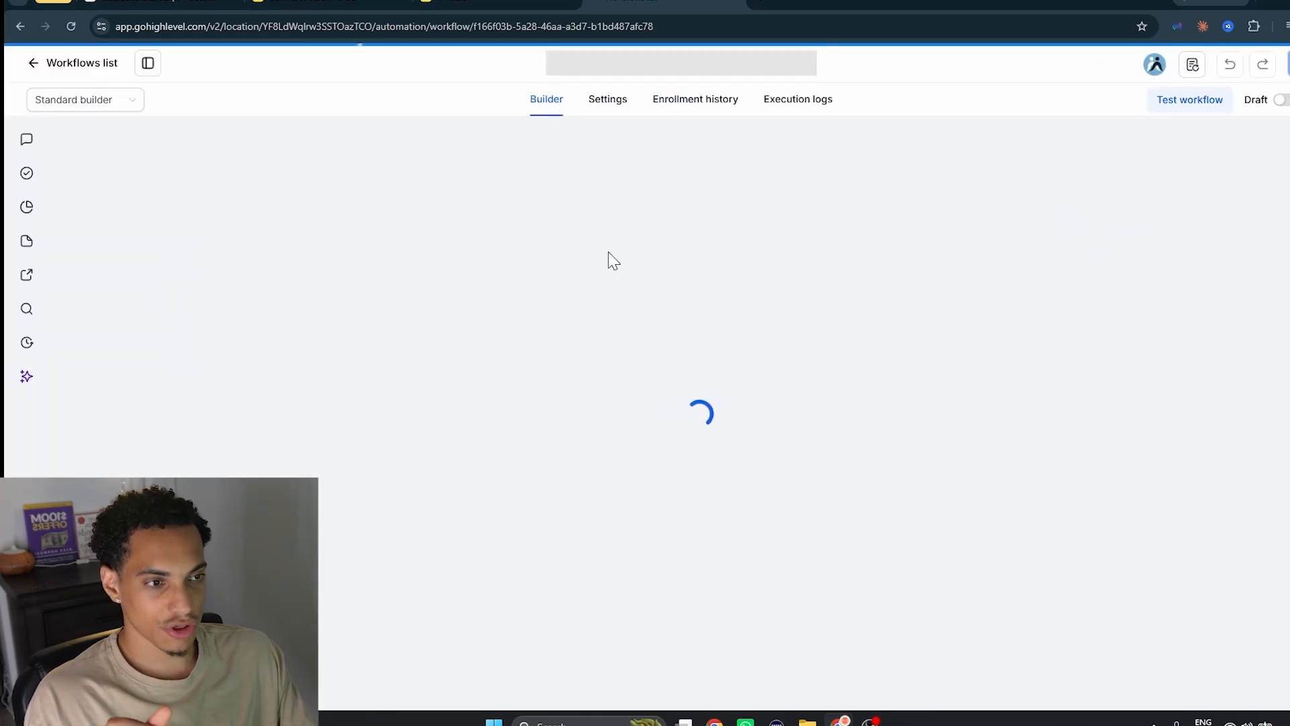
scroll(586, 268, "up", 1)
scroll(603, 315, "up", 1)
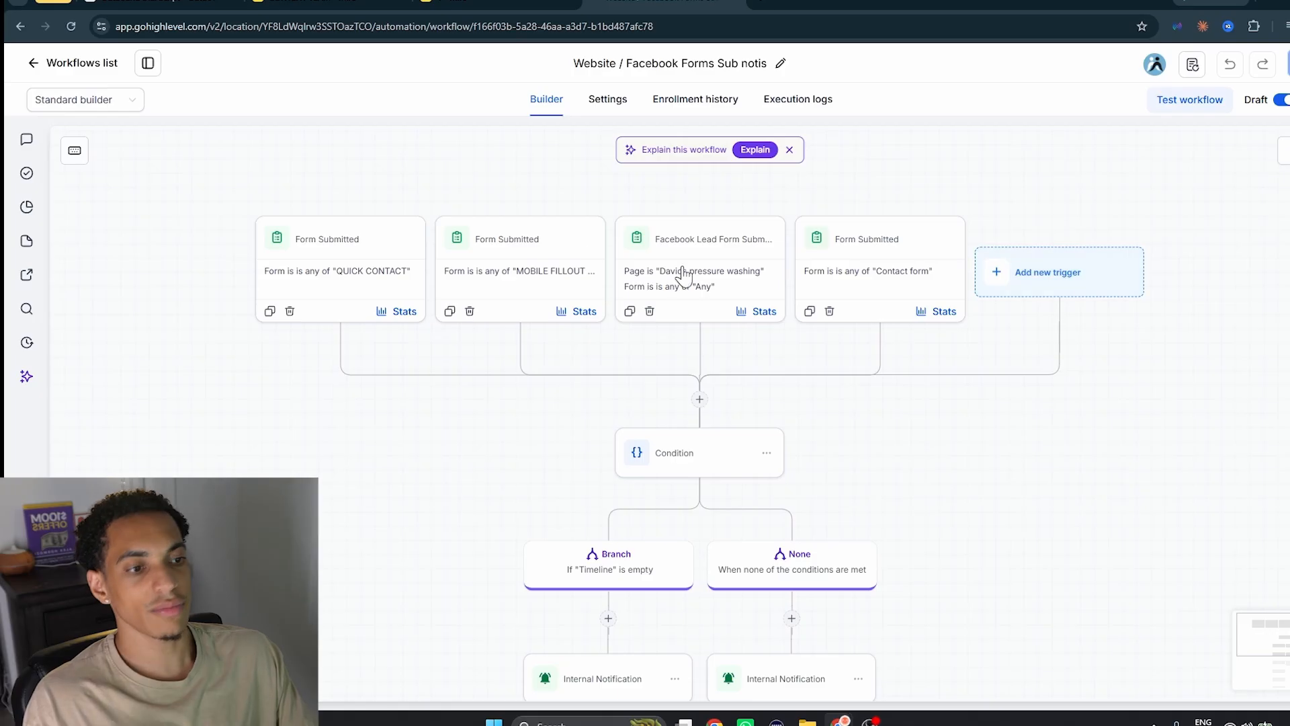
scroll(682, 269, "down", 3)
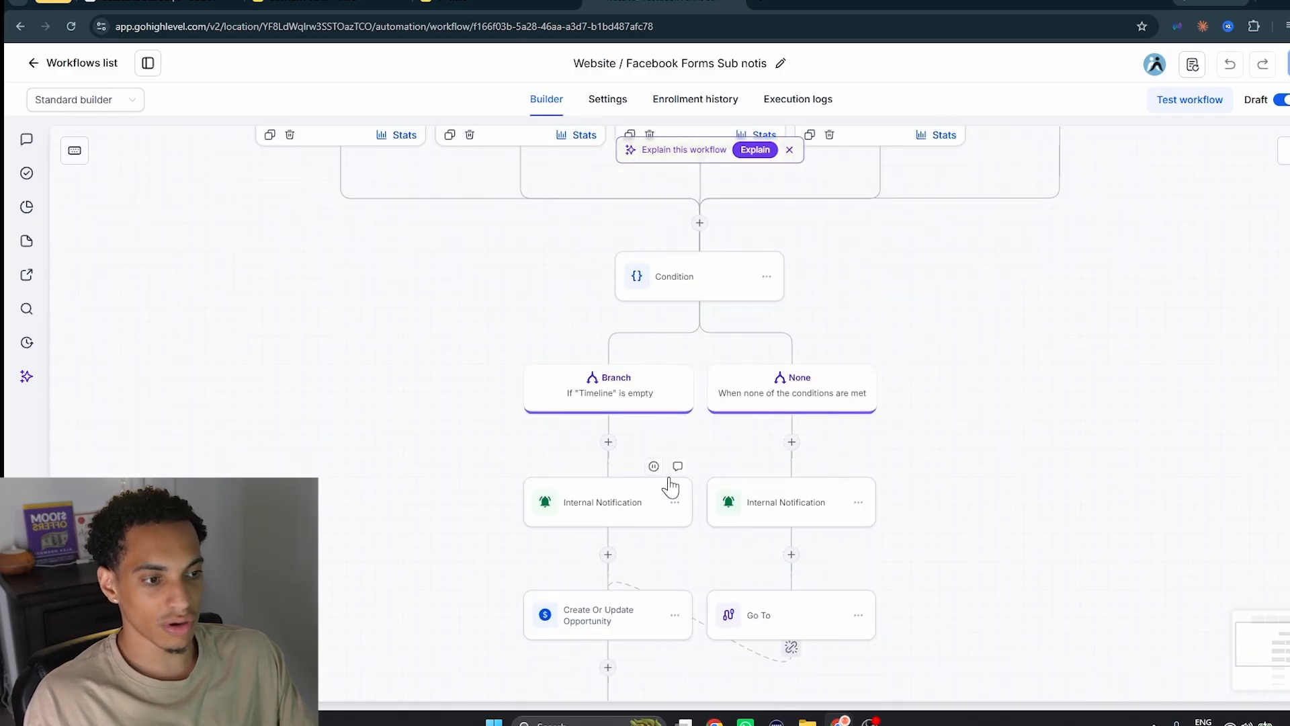
Inspect the SMS internal notification in the branch for an empty Timeline, and close it without saving.
left_click(625, 516)
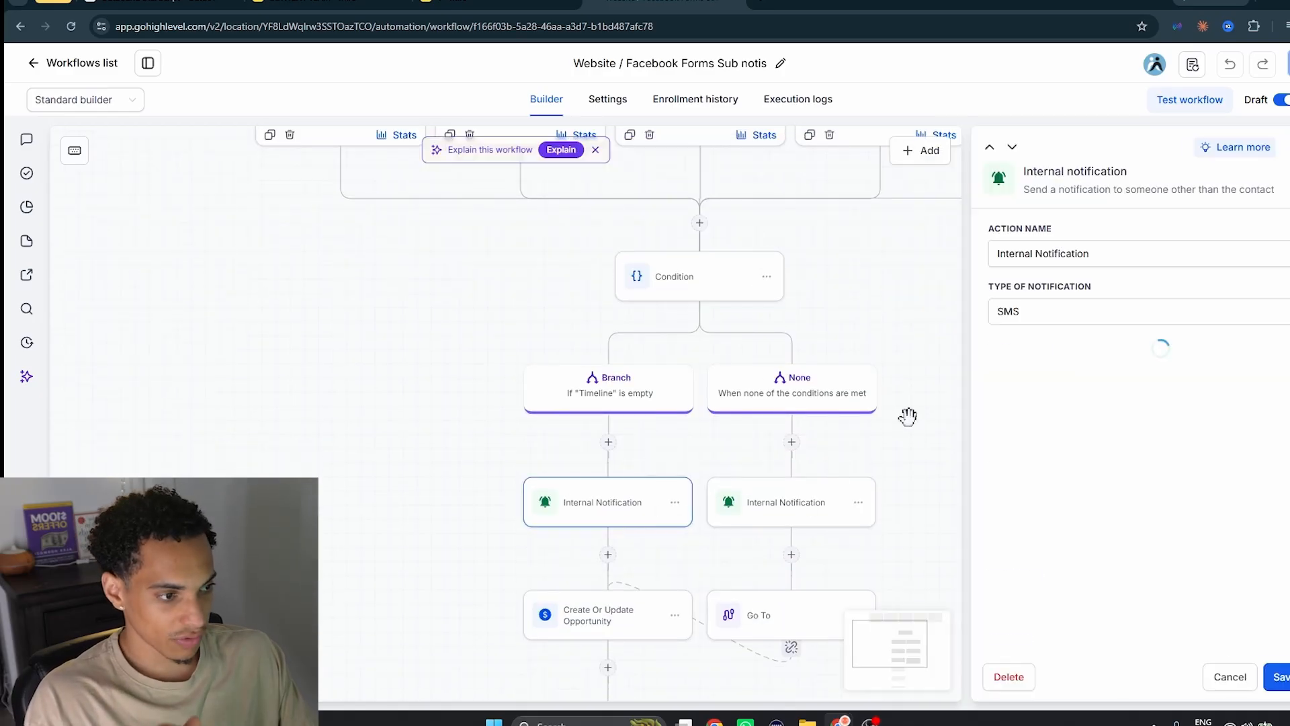
scroll(1008, 403, "down", 4)
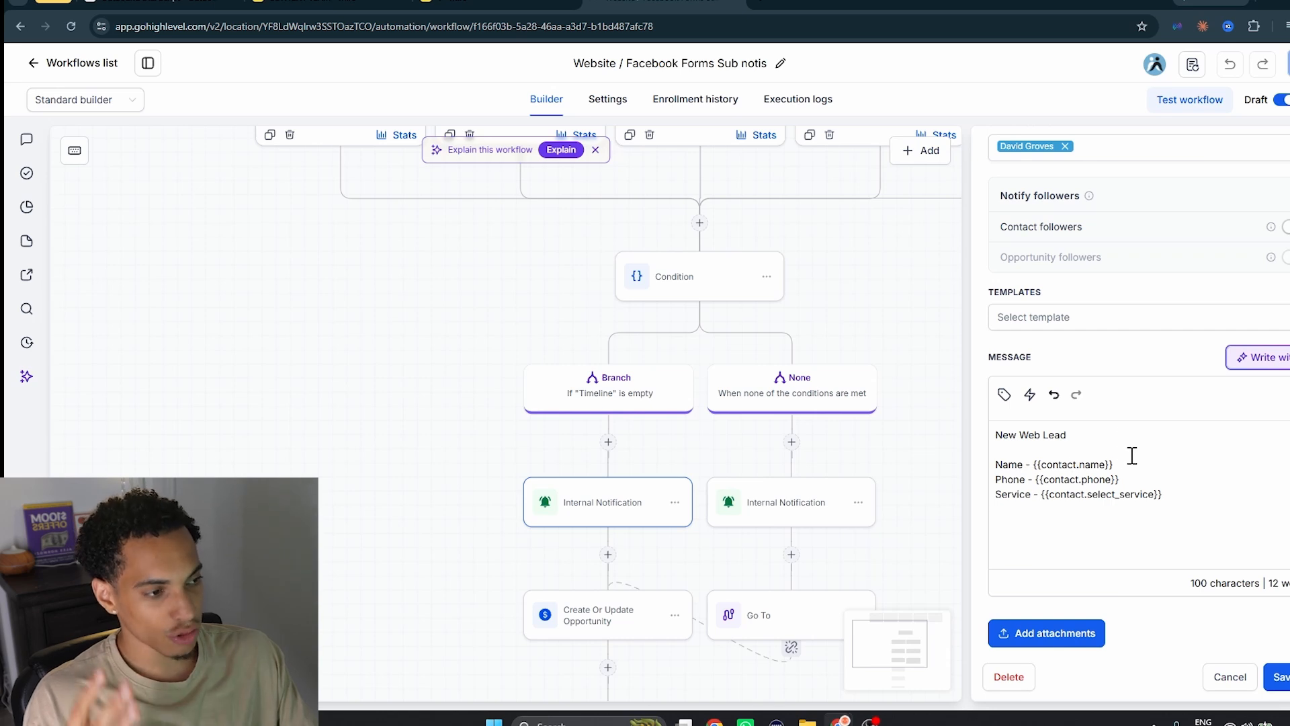
scroll(1132, 456, "up", 4)
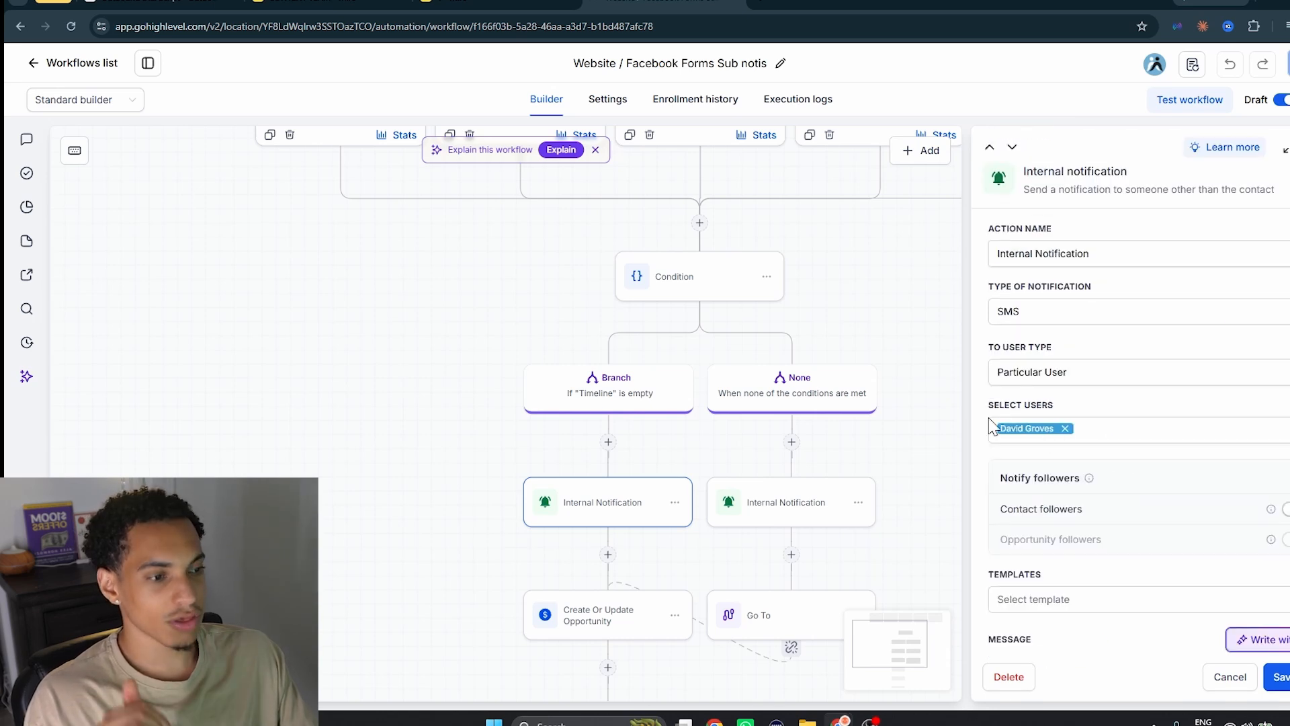
scroll(1074, 426, "down", 4)
left_click(1224, 677)
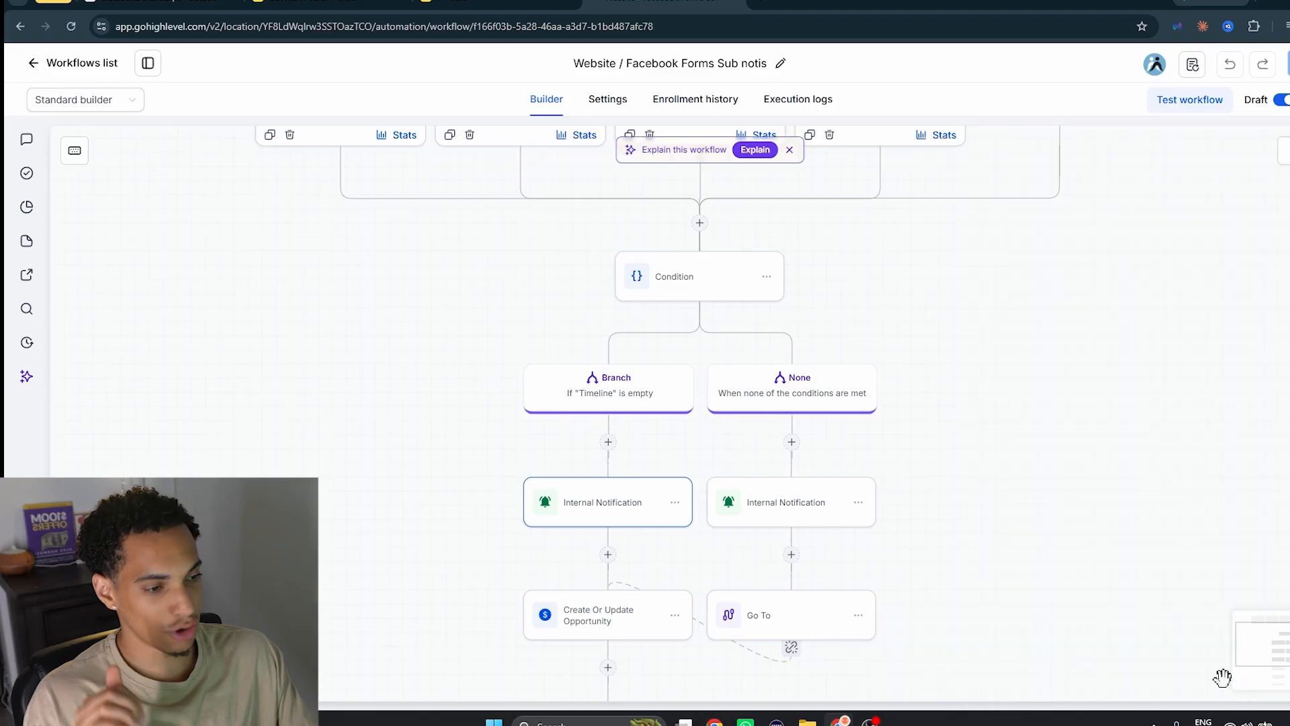
Inspect the Create Or Update Opportunity action in the empty-Timeline branch, including its pipeline, stage and opportunity fields.
scroll(899, 499, "up", 1)
left_click(608, 509)
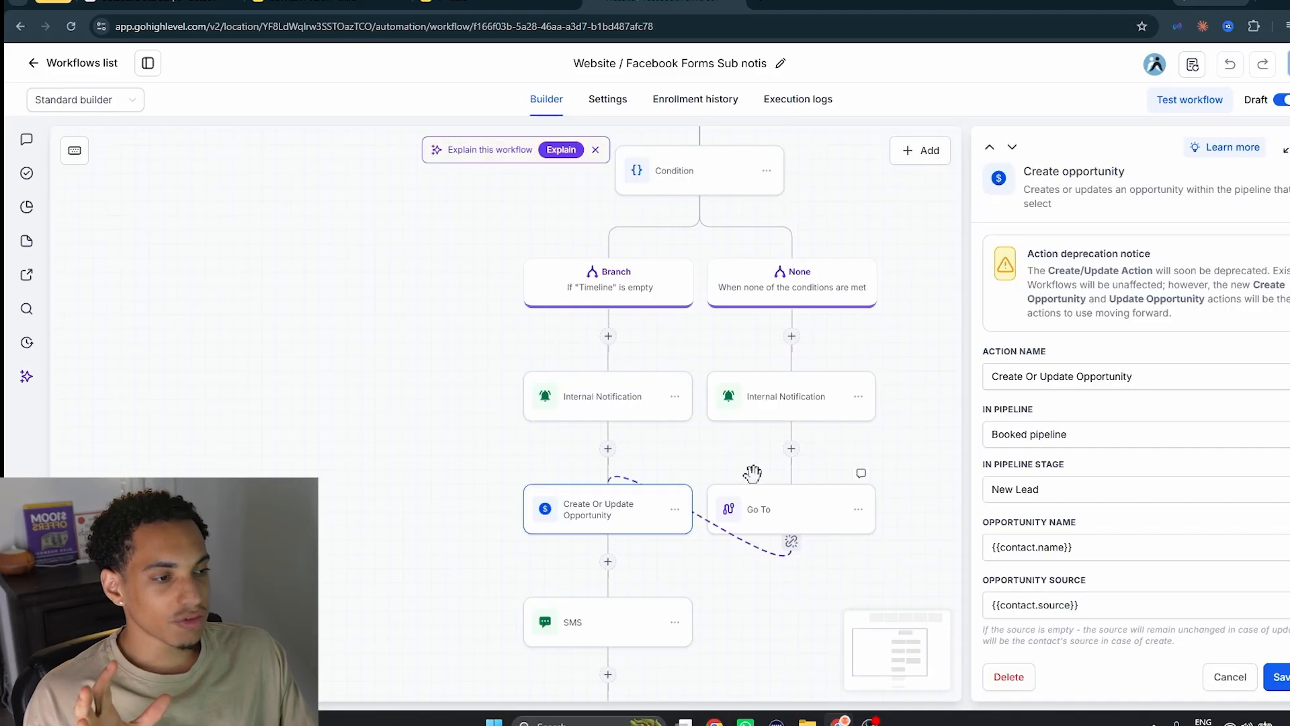
scroll(873, 422, "down", 1)
scroll(1063, 423, "down", 3)
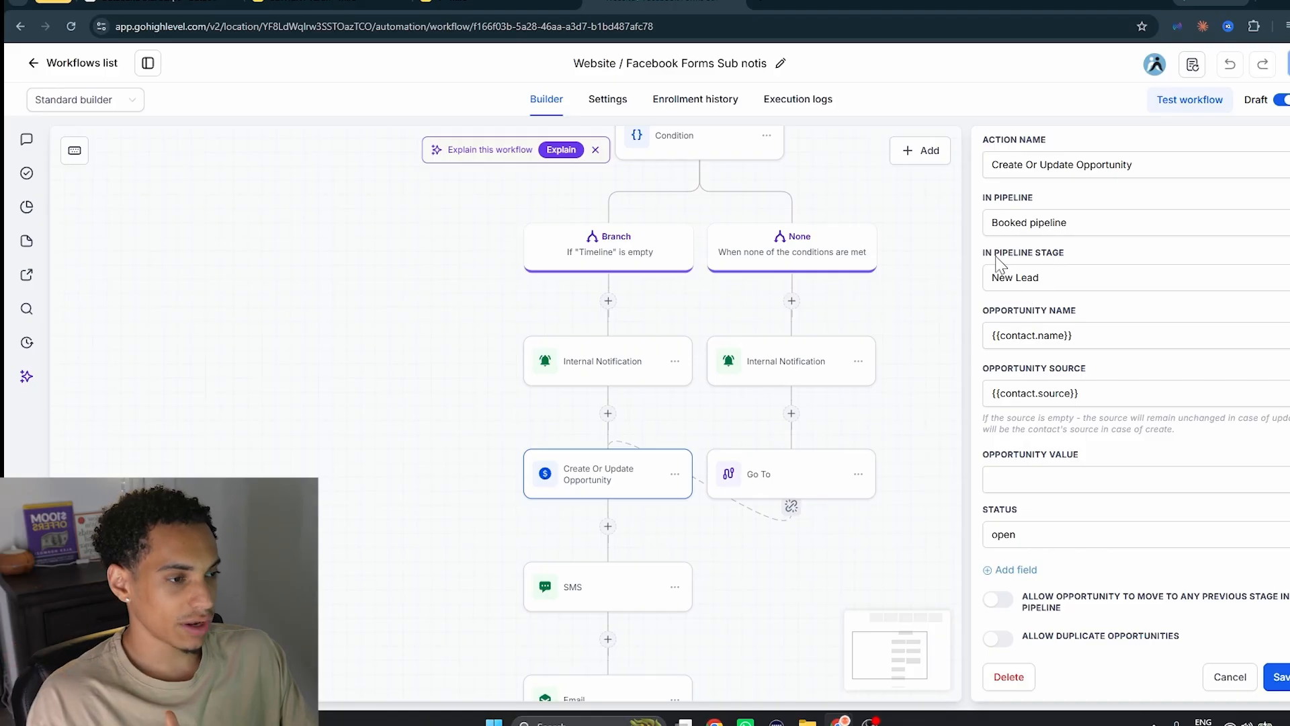
scroll(1014, 302, "up", 2)
scroll(1055, 360, "down", 1)
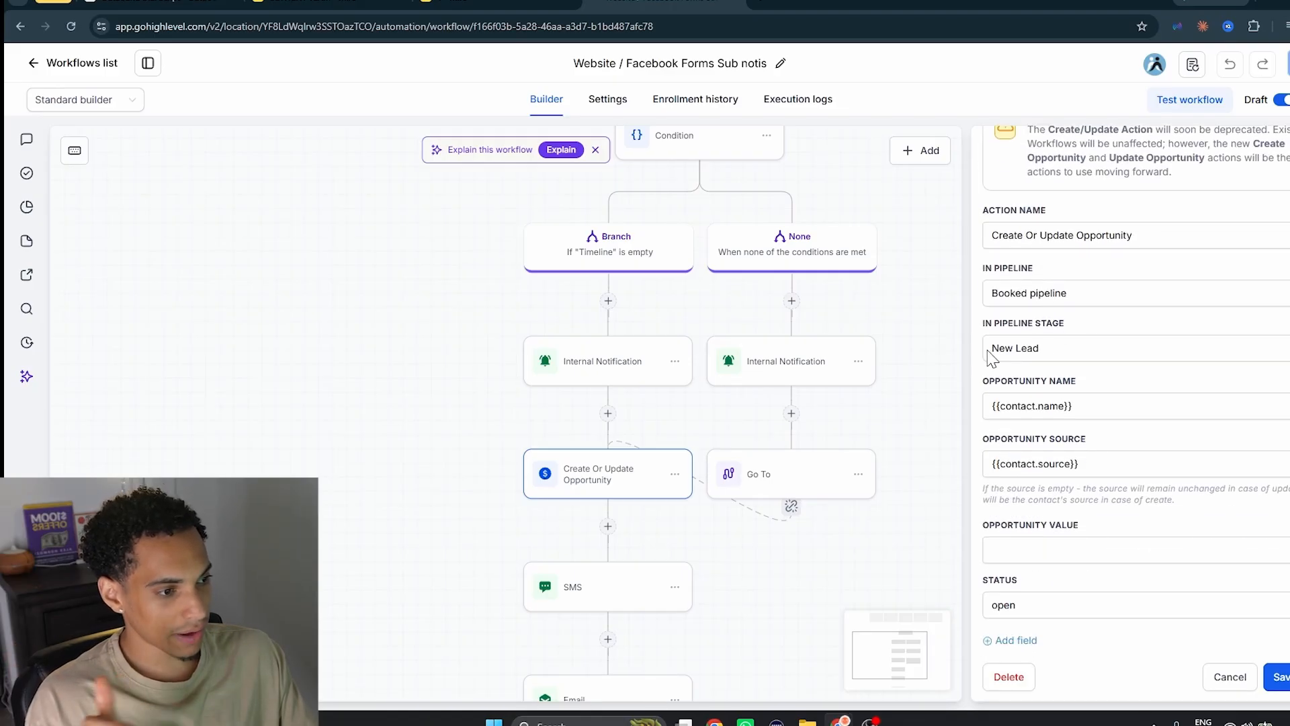
Inspect the SMS action below the opportunity action, highlighting the booking link and the business sign-off in its message.
scroll(1078, 353, "down", 1)
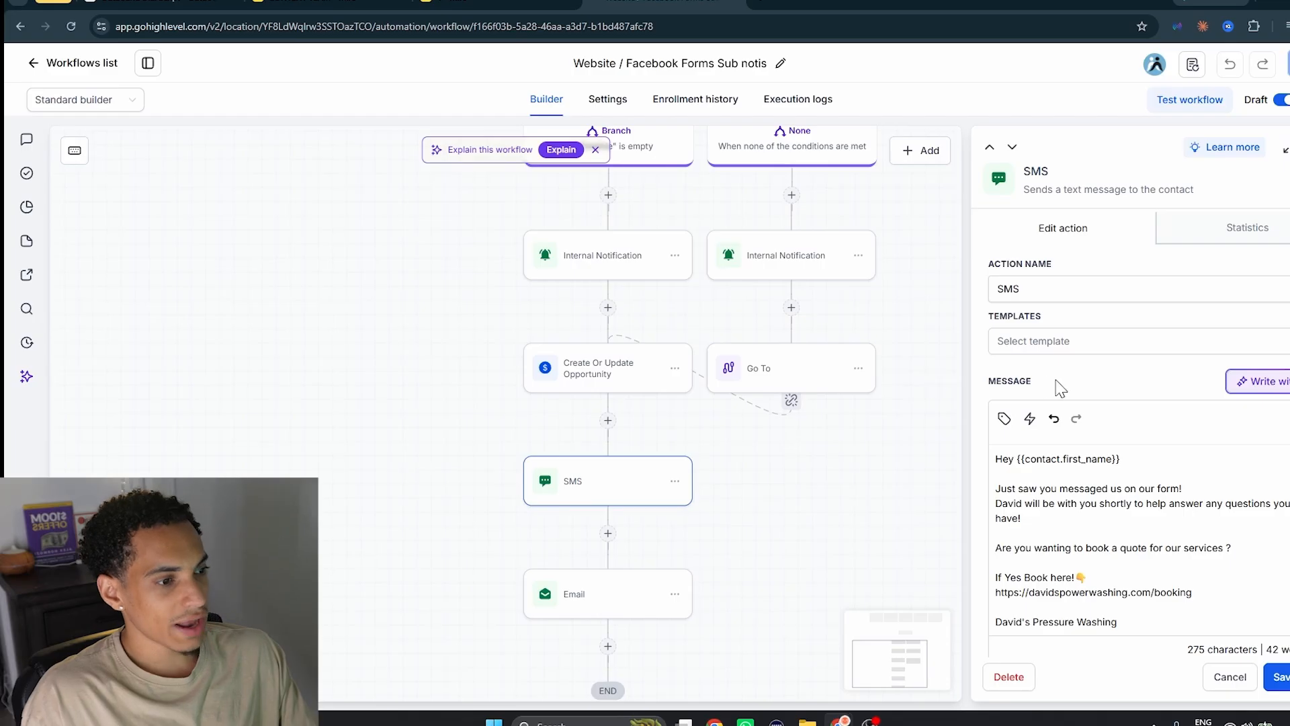
scroll(1061, 385, "down", 2)
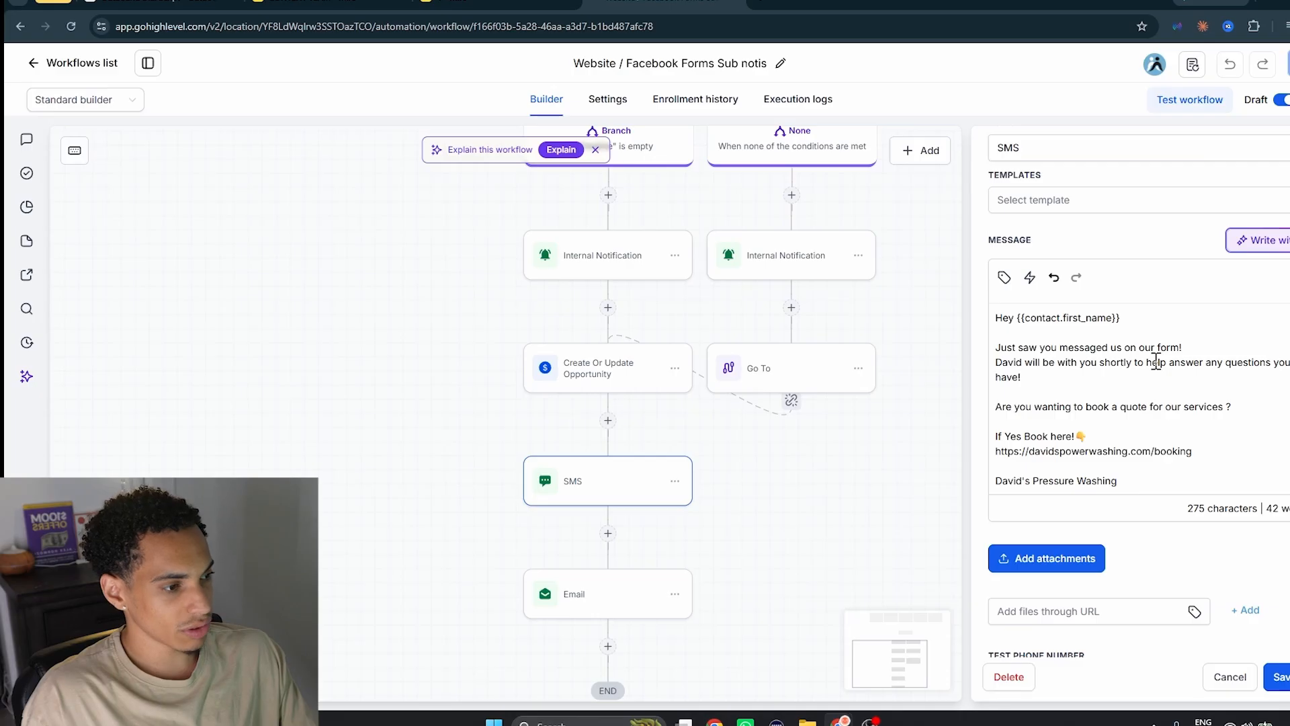
scroll(1070, 379, "down", 1)
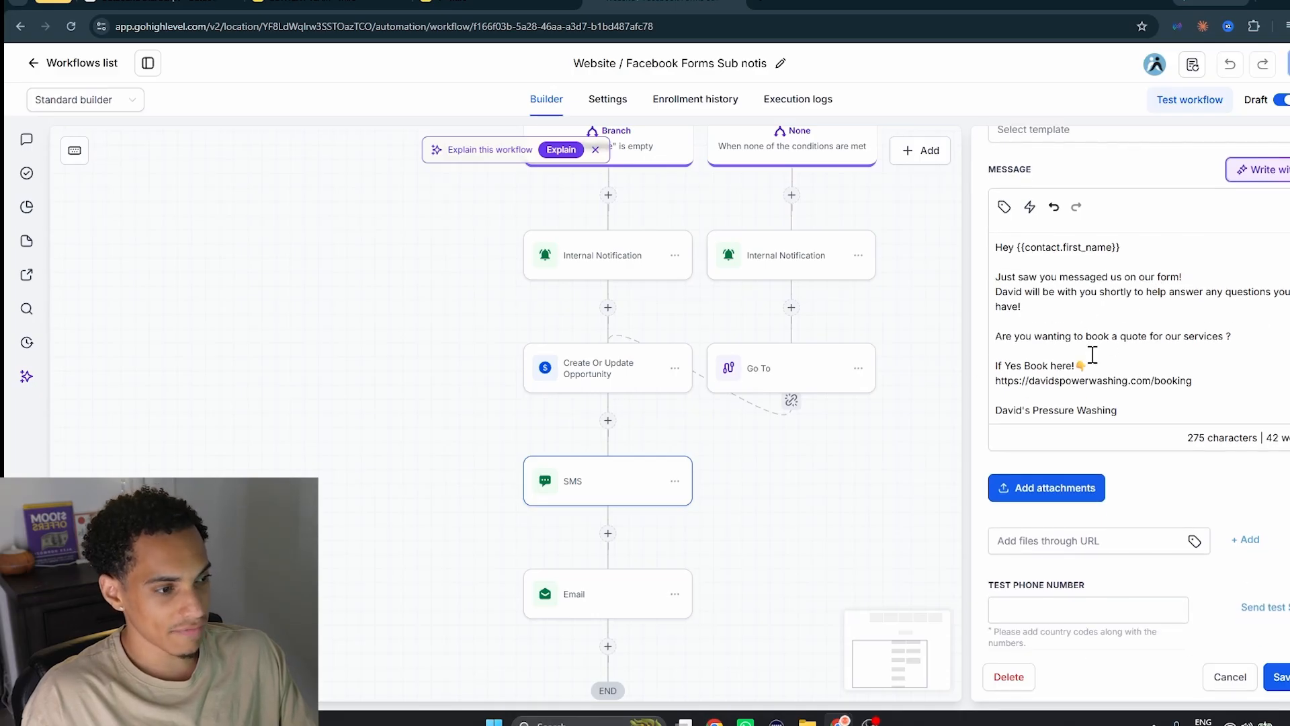
left_click_drag(1238, 379, 1001, 385)
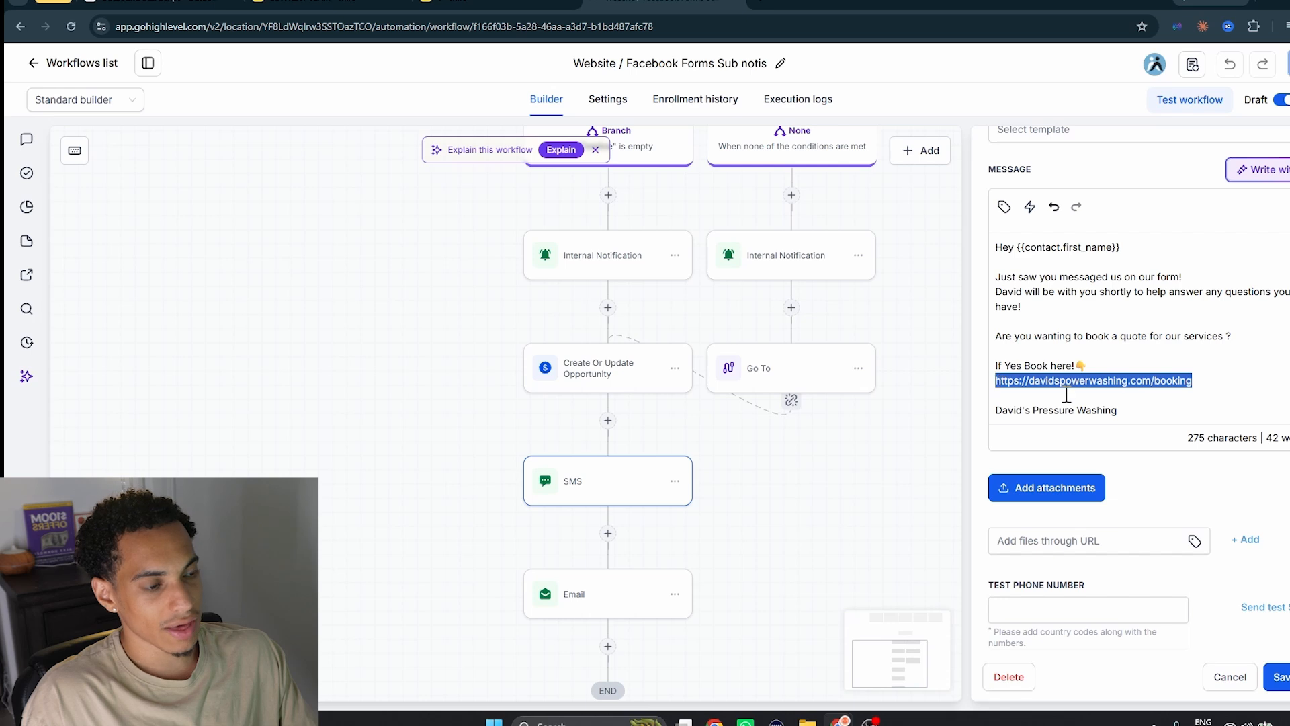
mouse_move(1152, 411)
left_mouse_down()
mouse_move(1048, 410)
mouse_move(1023, 428)
left_mouse_up()
Read through the final Email action's sender, subject and message, and look back at the workflow's form triggers.
left_click(574, 593)
scroll(1122, 430, "down", 5)
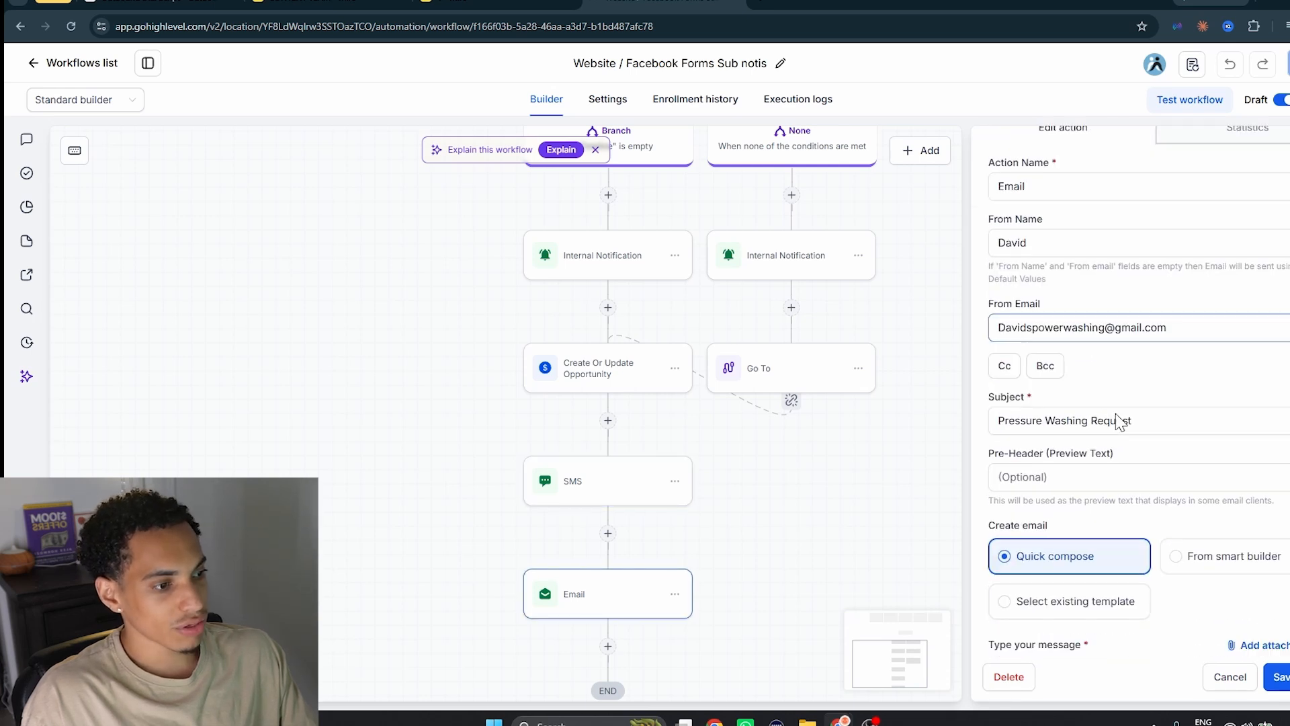
scroll(1135, 456, "down", 2)
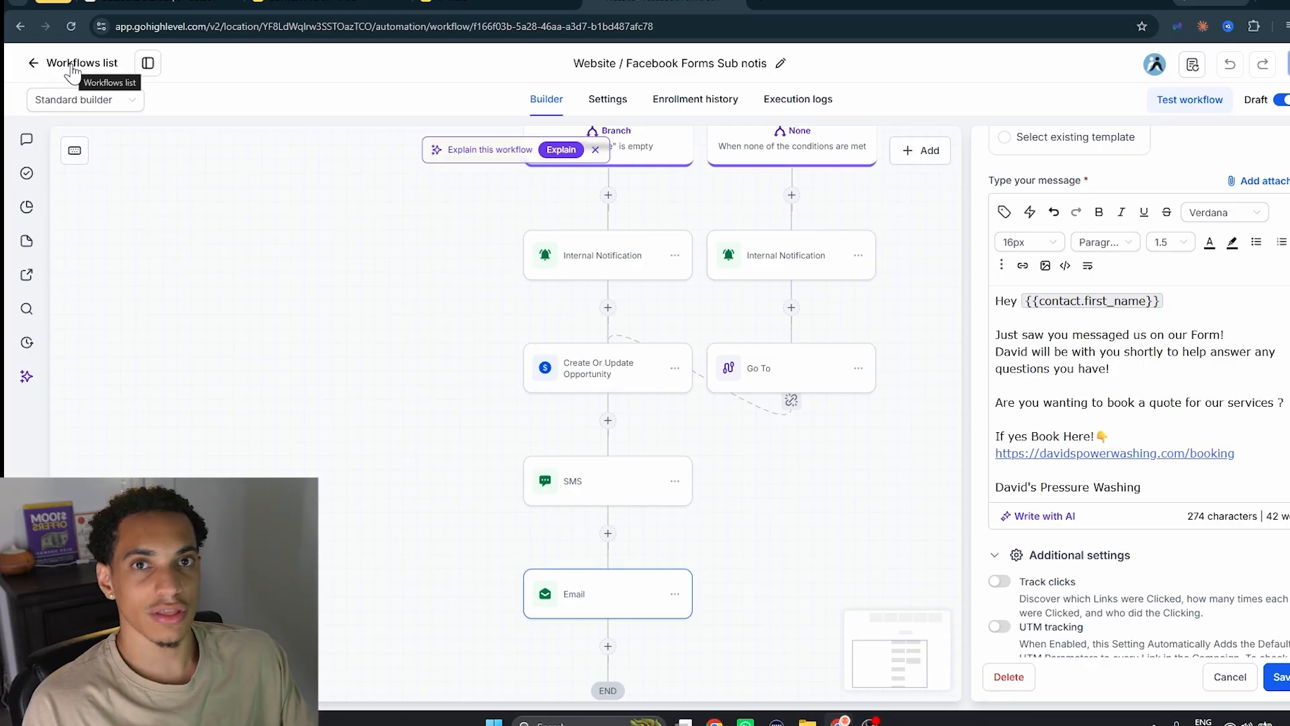
scroll(380, 269, "up", 5)
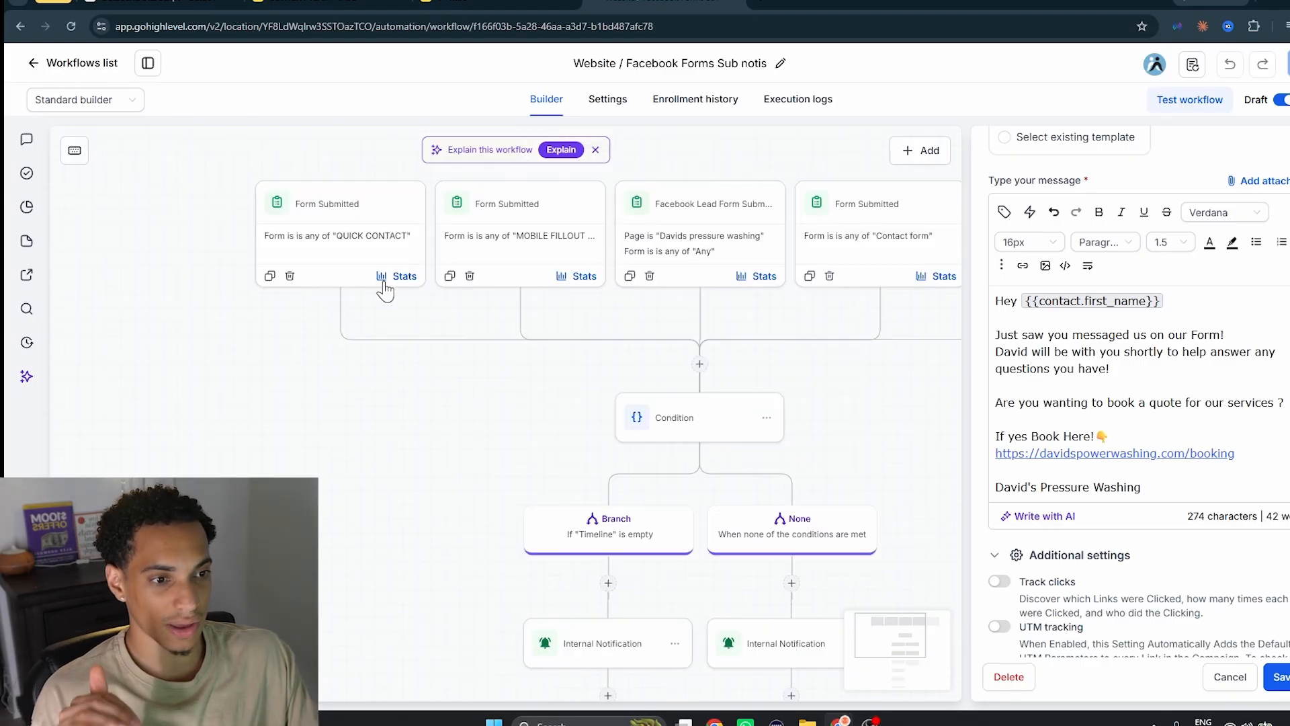
left_click_drag(385, 289, 207, 476)
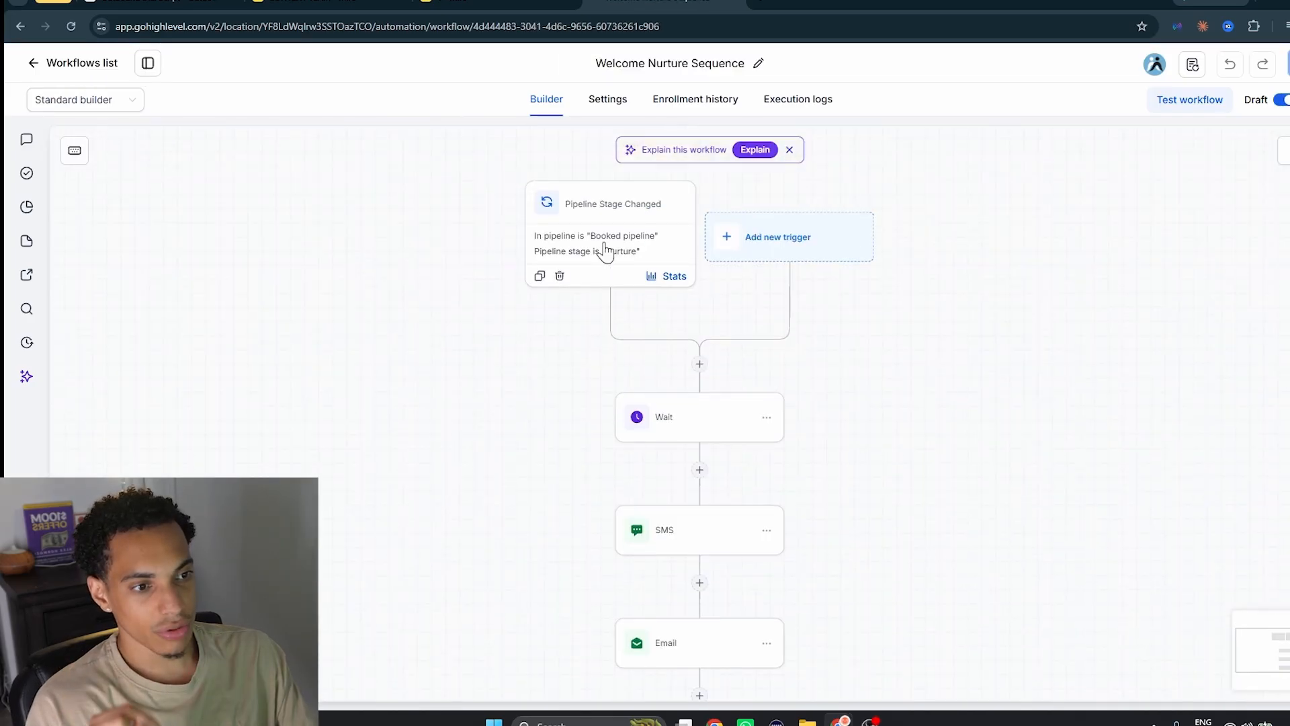
Inspect the Welcome Nurture Sequence's Pipeline Stage Changed trigger filters and the timing of its first Wait action.
left_click(613, 238)
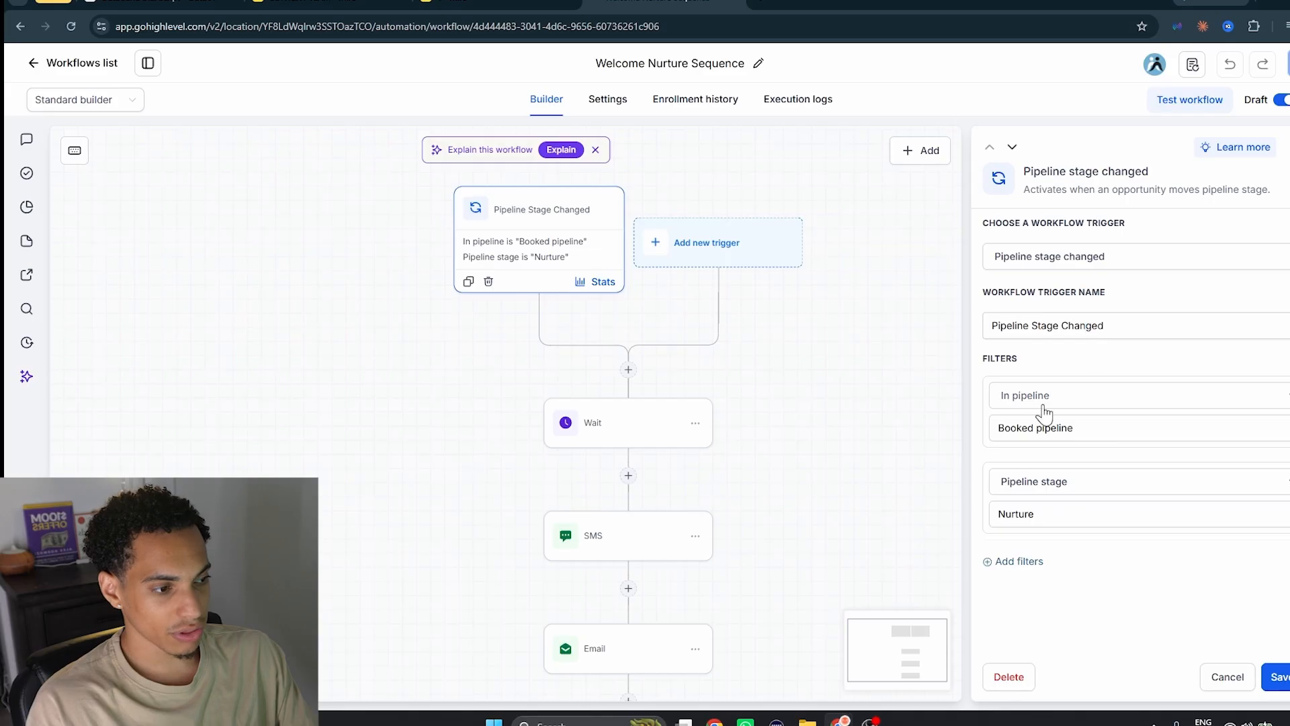
scroll(867, 436, "down", 1)
left_click(619, 365)
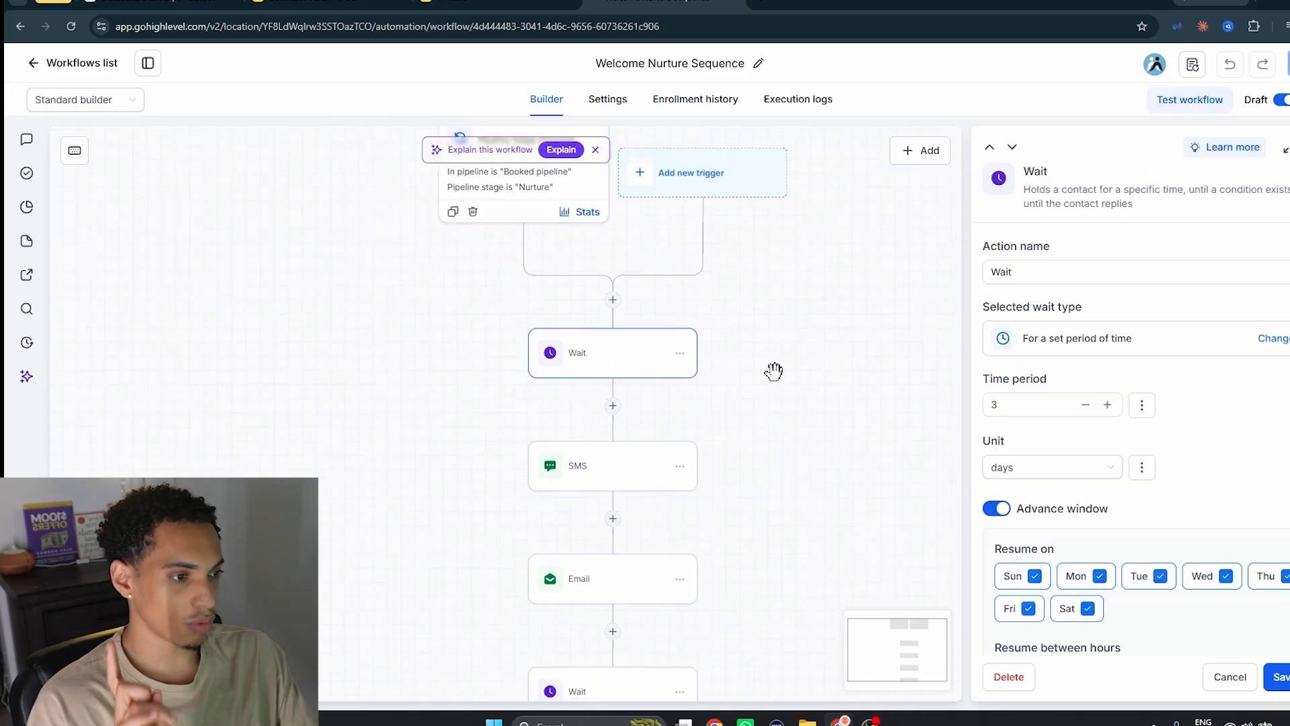
Open the first SMS action in the nurture sequence and read its follow-up message.
scroll(848, 424, "down", 2)
left_click(613, 374)
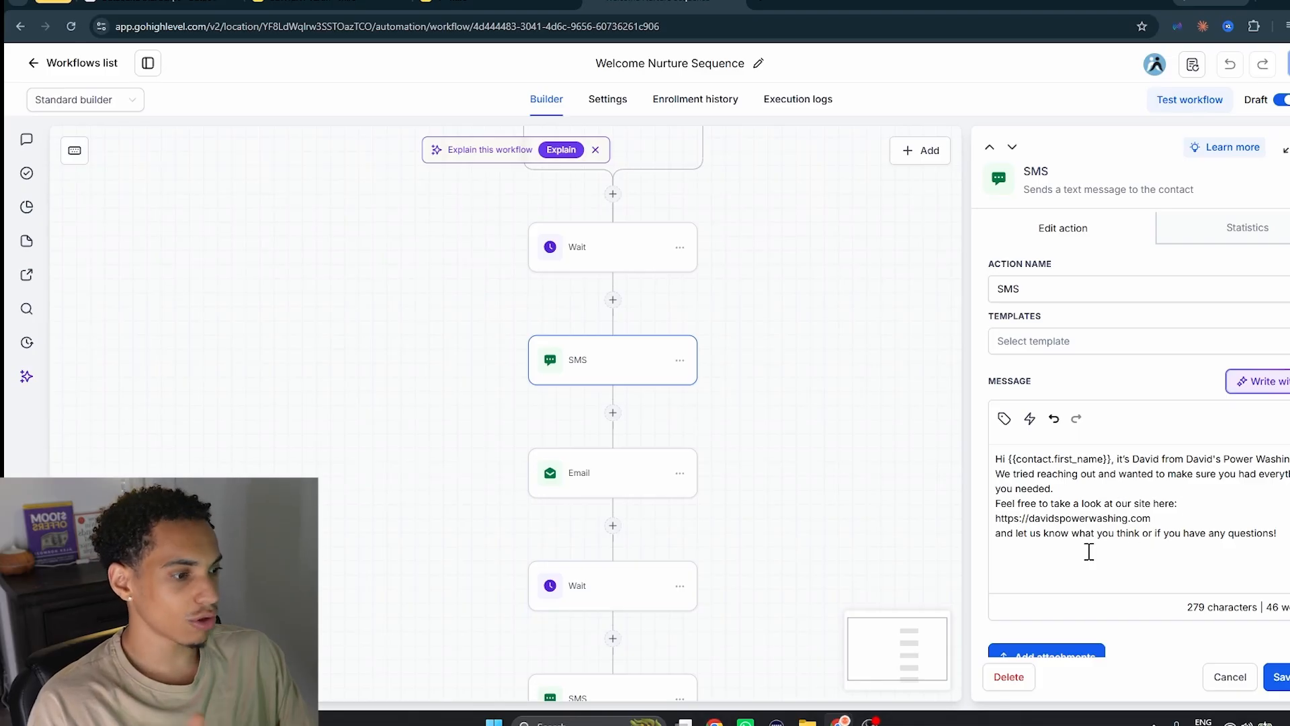
scroll(793, 472, "down", 1)
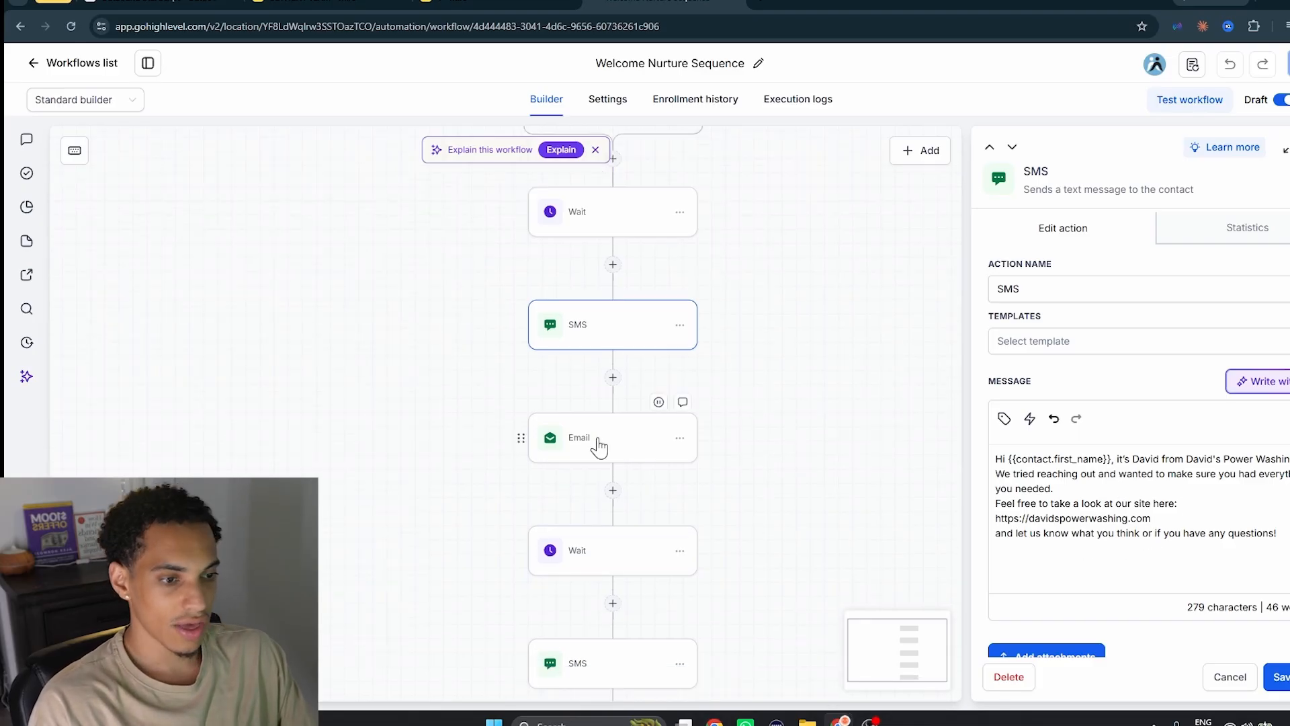
Open the first Email action and read its whole welcome message, from the greeting to the contact details and sign-off.
left_click(598, 440)
scroll(1166, 420, "down", 5)
scroll(1142, 433, "down", 5)
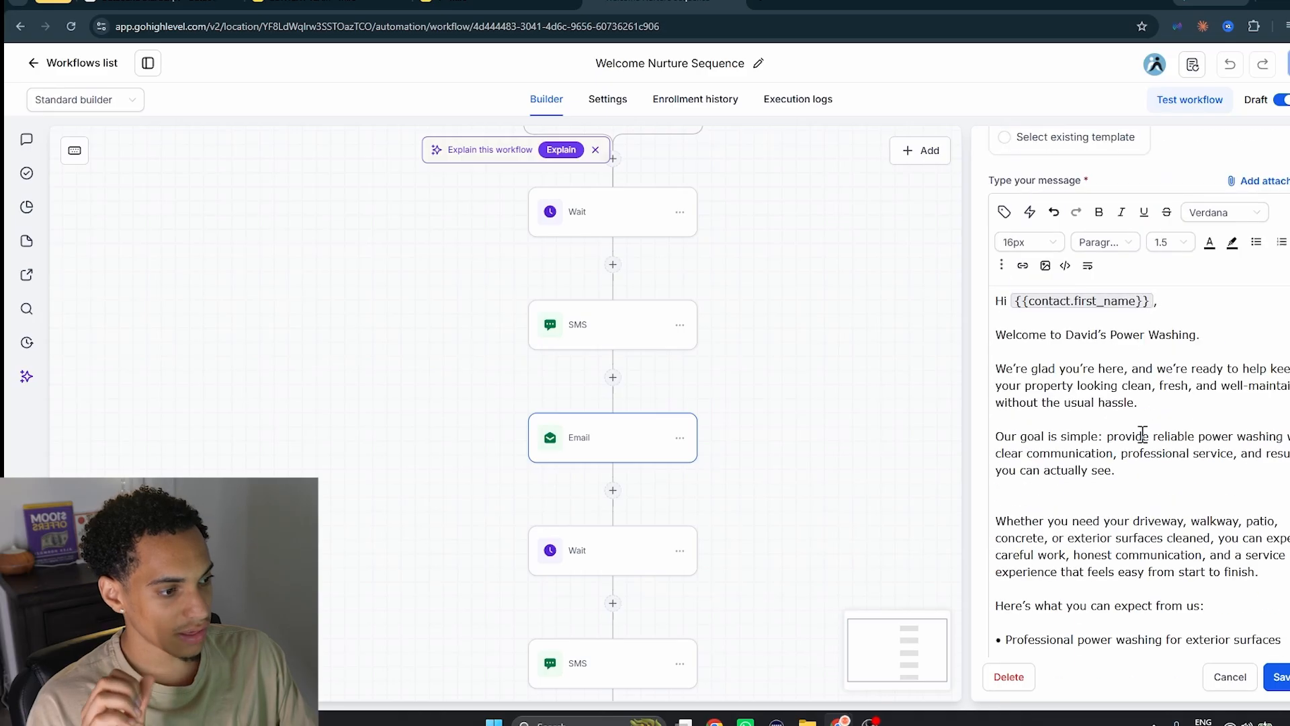
scroll(1140, 432, "up", 3)
scroll(1119, 435, "down", 1)
scroll(1119, 435, "down", 1)
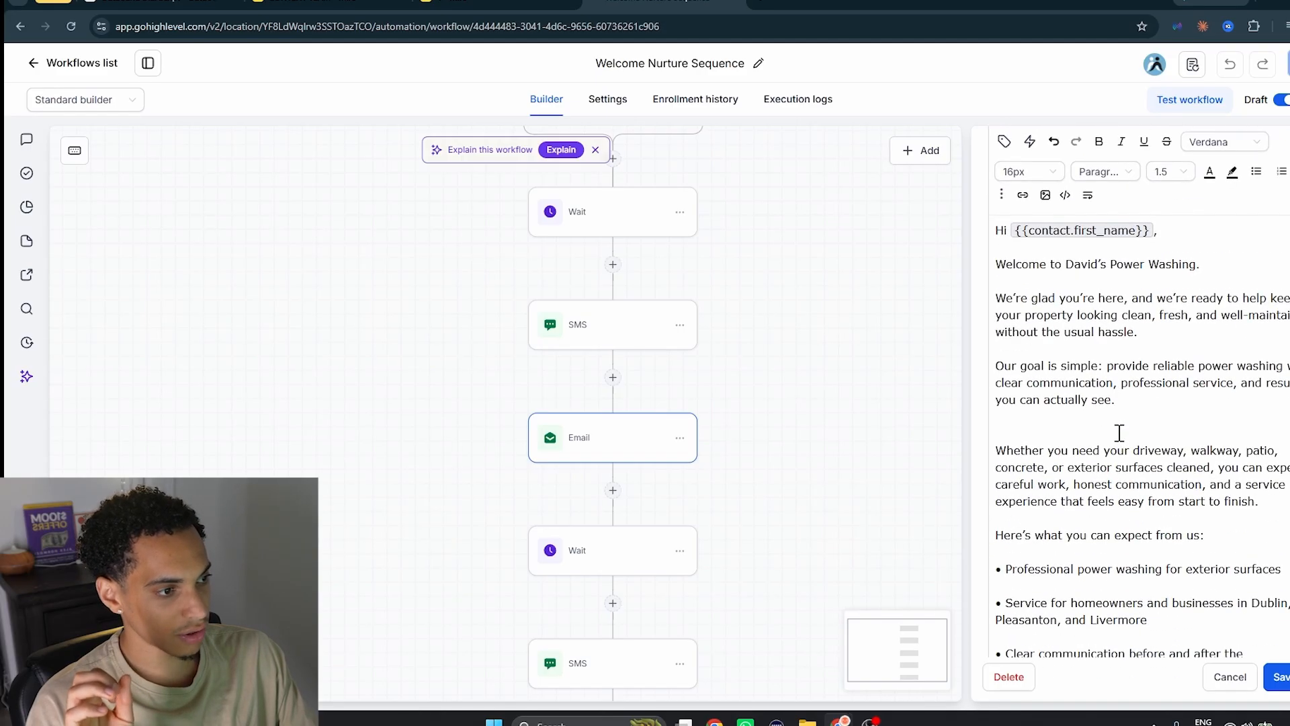
scroll(1128, 469, "down", 5)
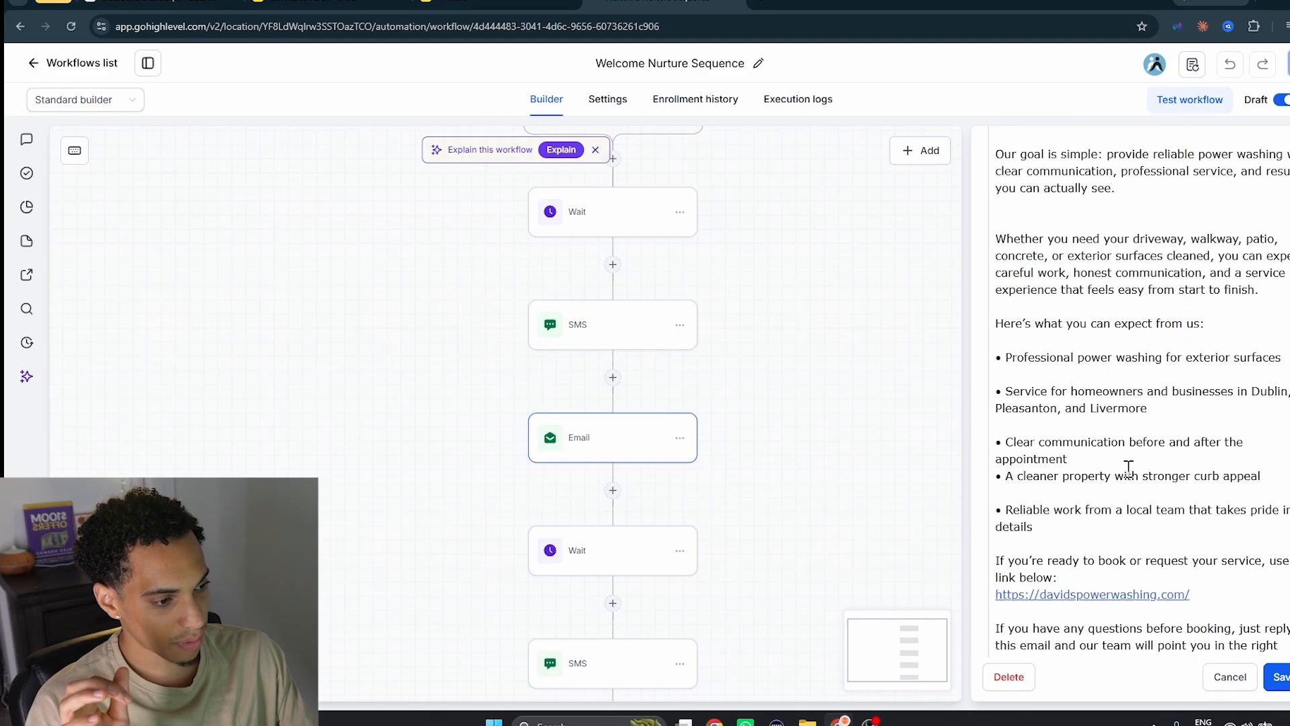
scroll(1135, 468, "down", 2)
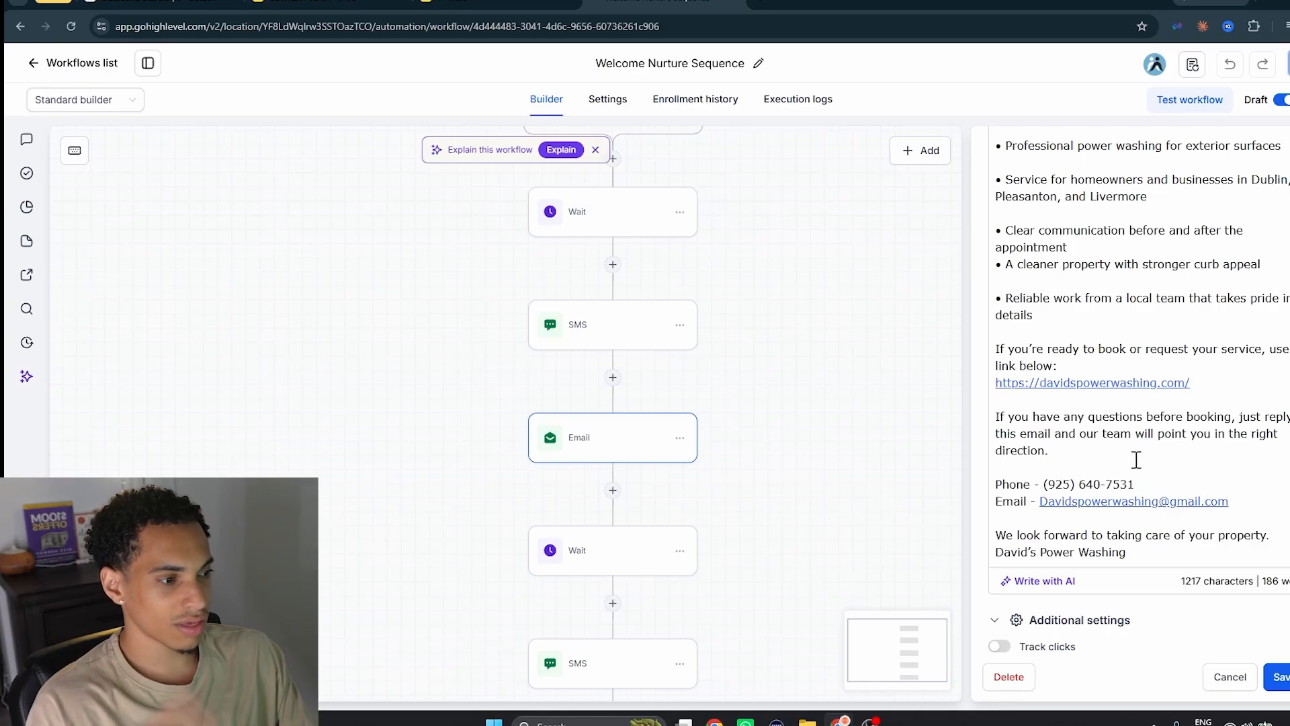
scroll(1136, 459, "up", 8)
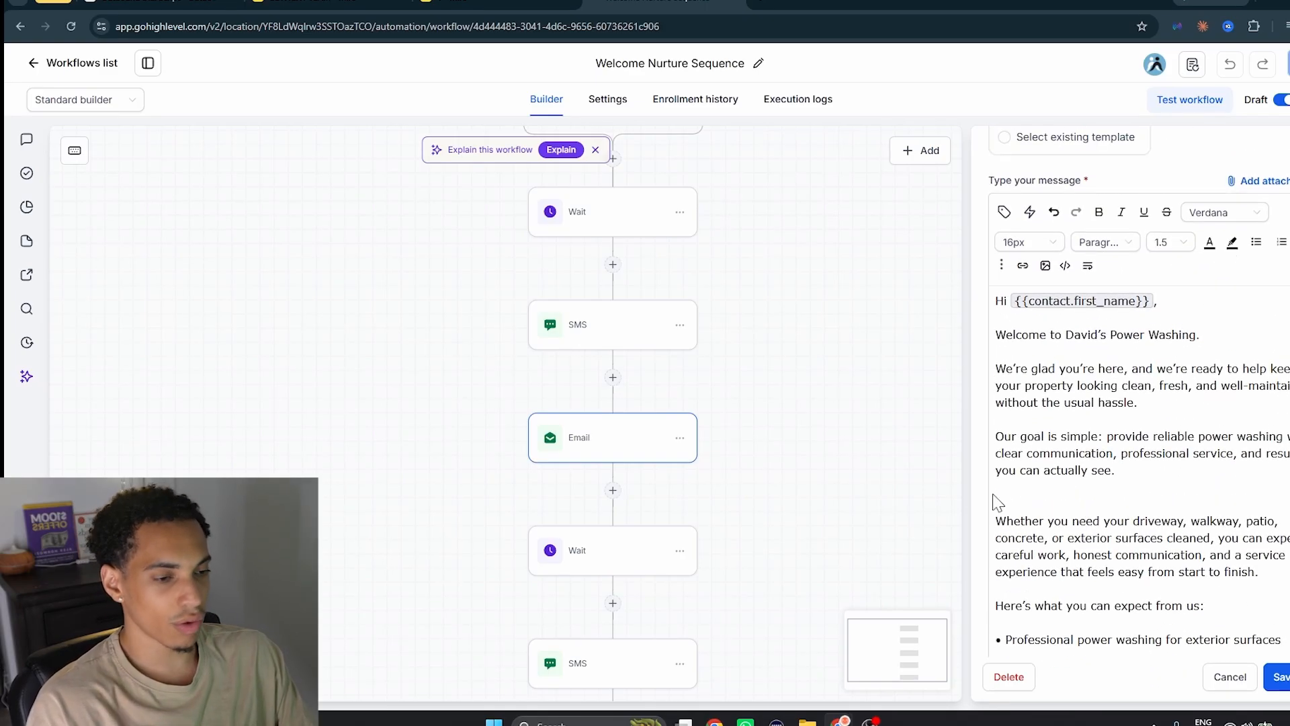
Check the second Wait action's timing and read the SMS after it, highlighting the booking link in the message.
scroll(810, 462, "up", 2)
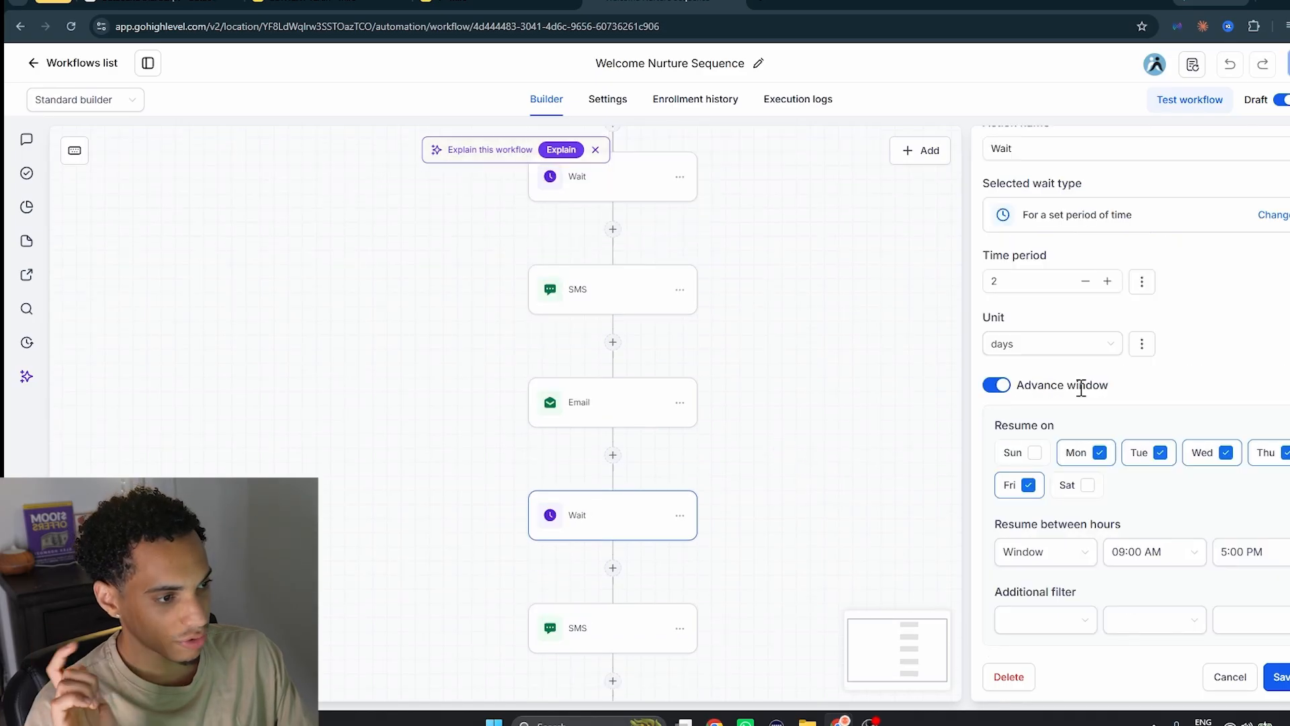
scroll(772, 437, "down", 3)
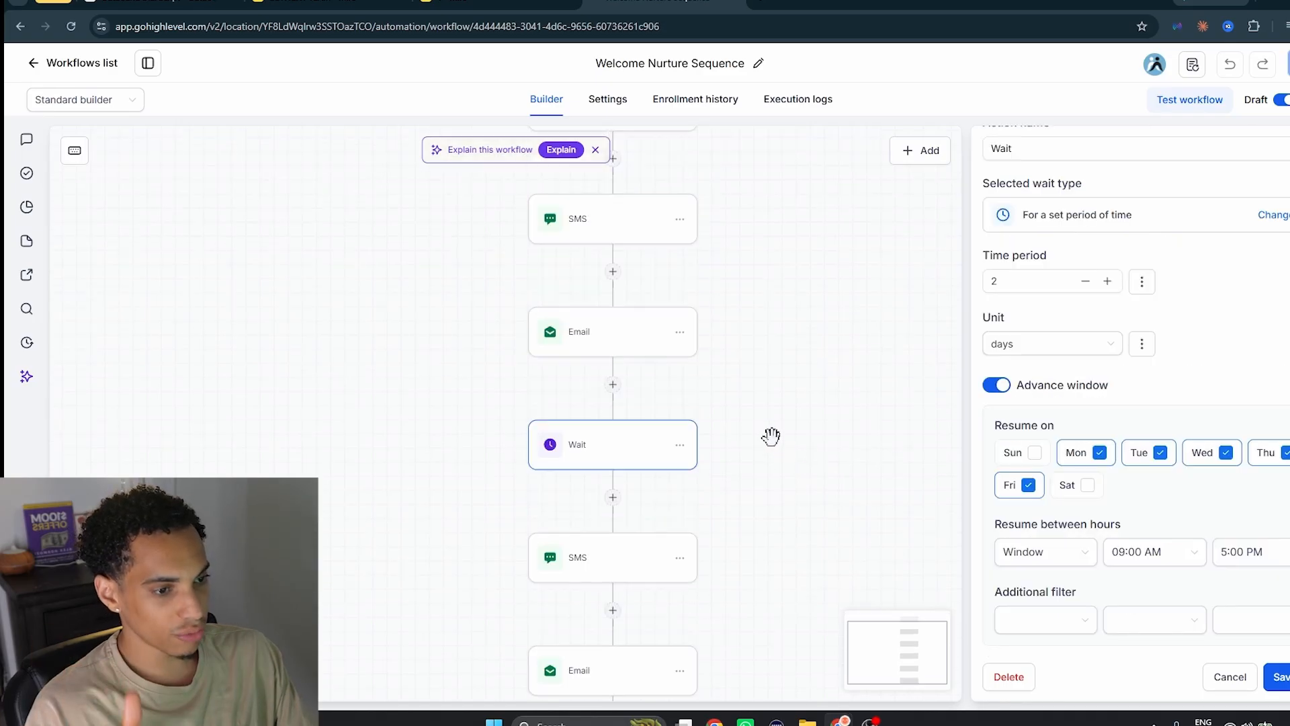
left_click(634, 461)
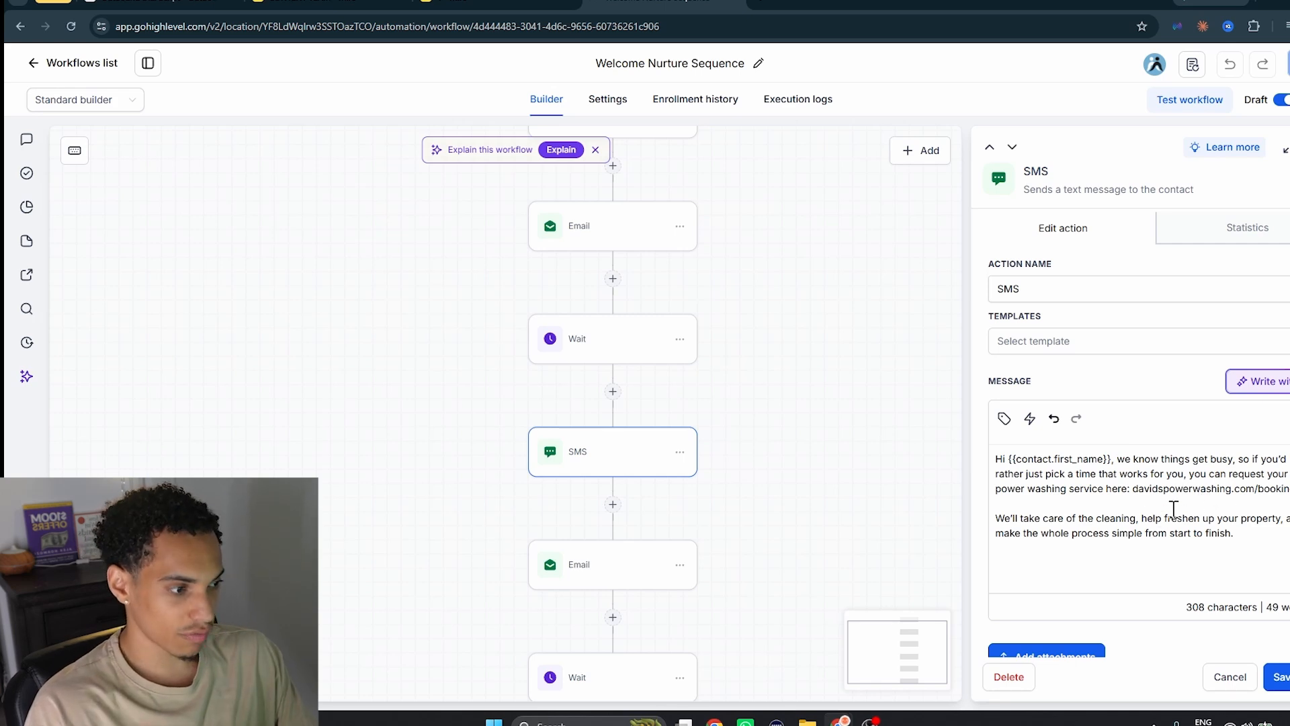
left_click_drag(1135, 489, 1287, 490)
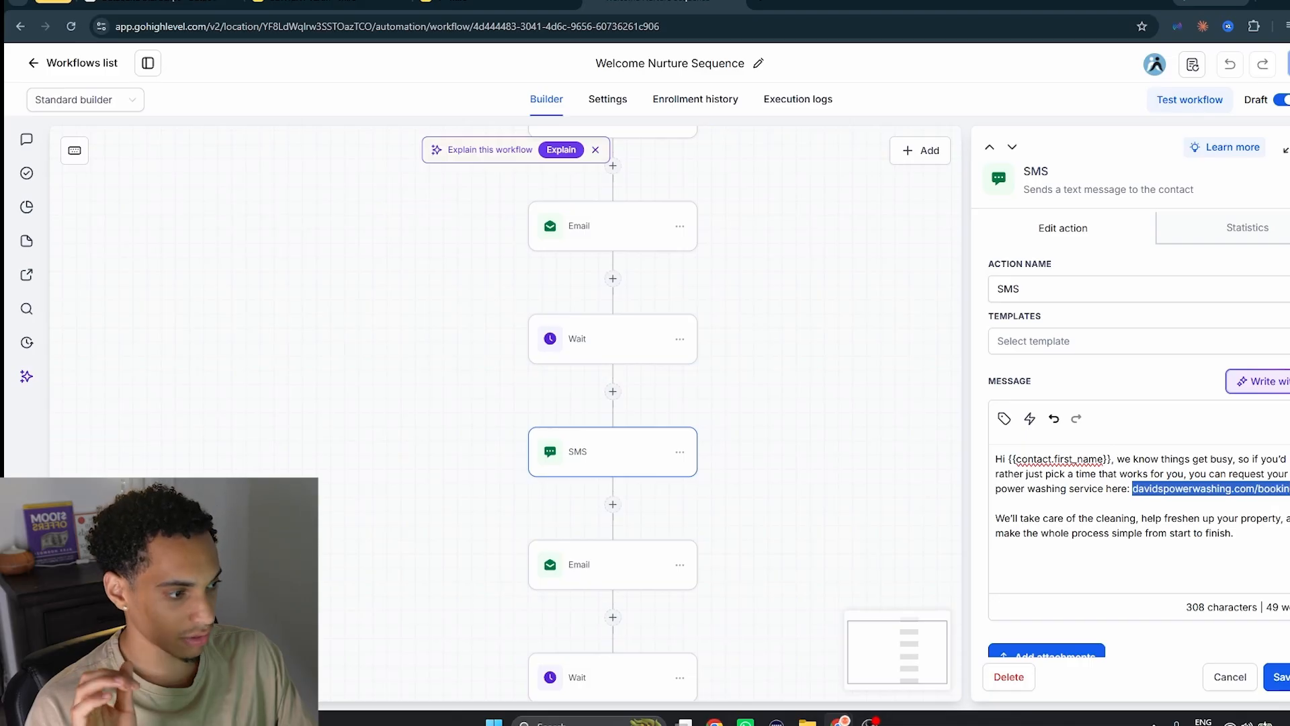
left_click(1075, 521)
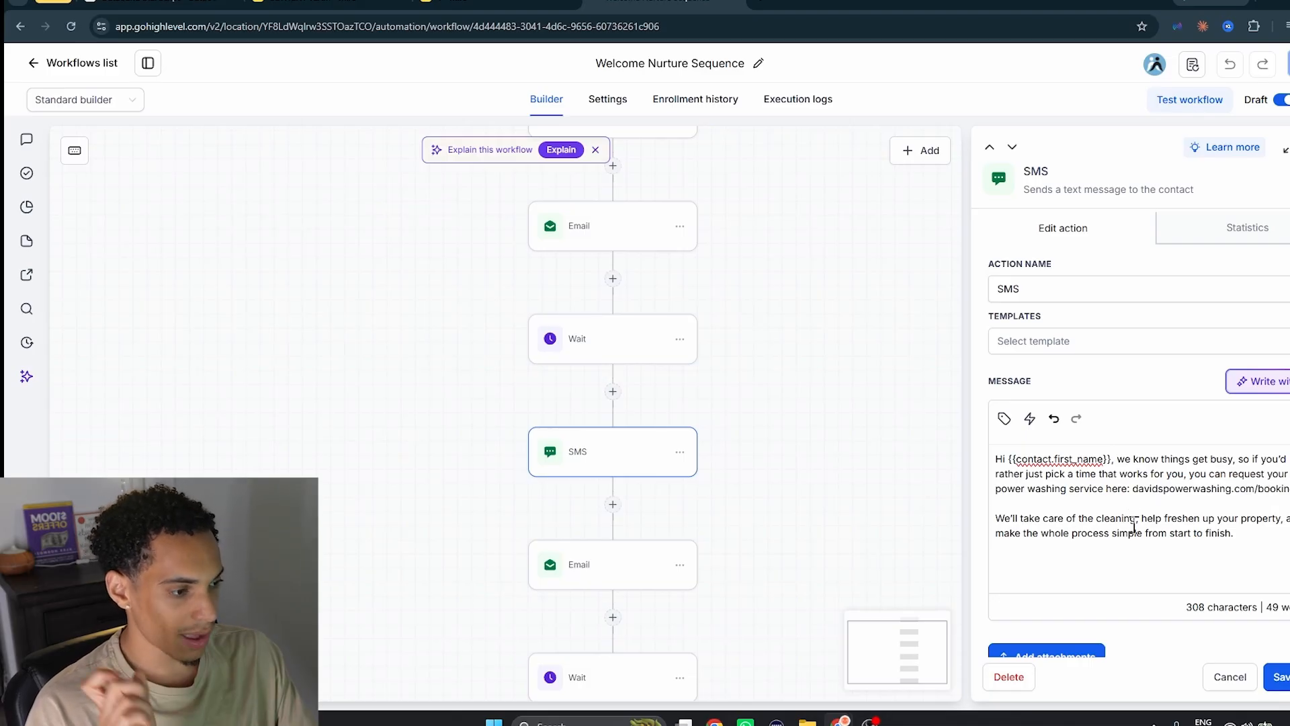
Open the second Email action in the nurture sequence and read its message about restoring the property's condition.
scroll(1148, 523, "down", 1)
scroll(714, 521, "down", 2)
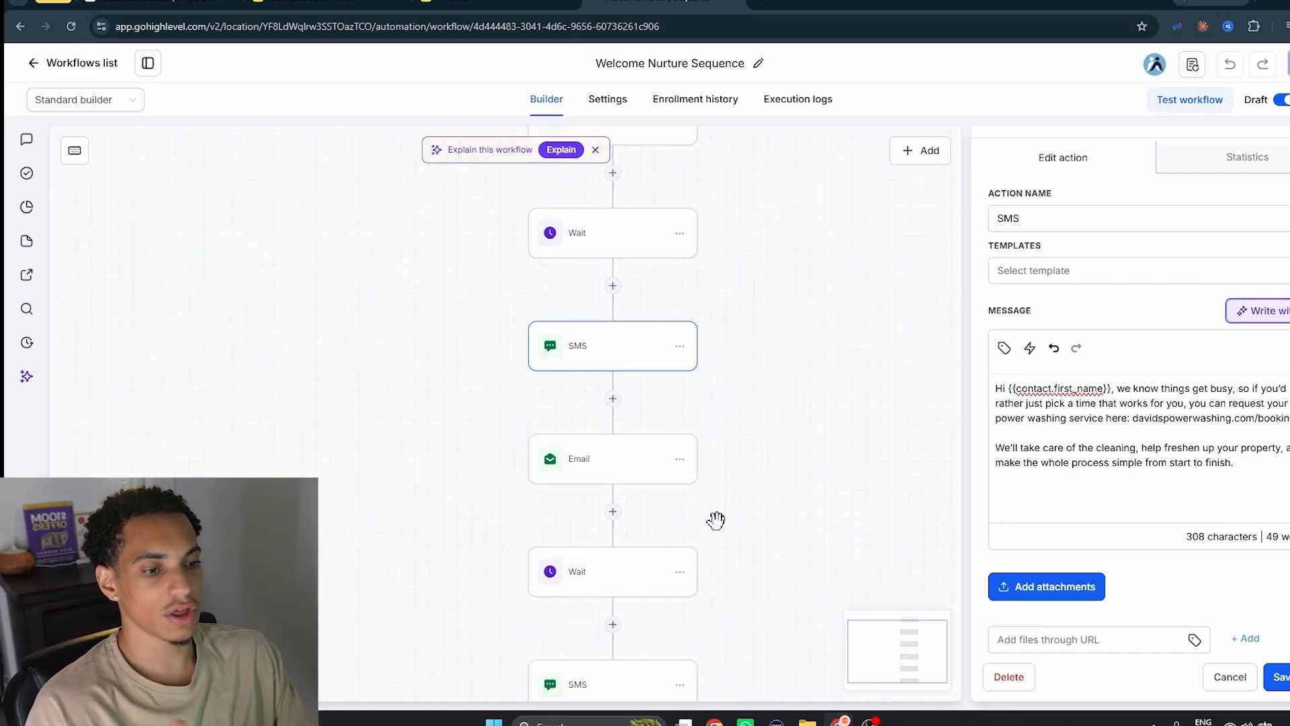
left_click(614, 478)
scroll(1103, 466, "down", 6)
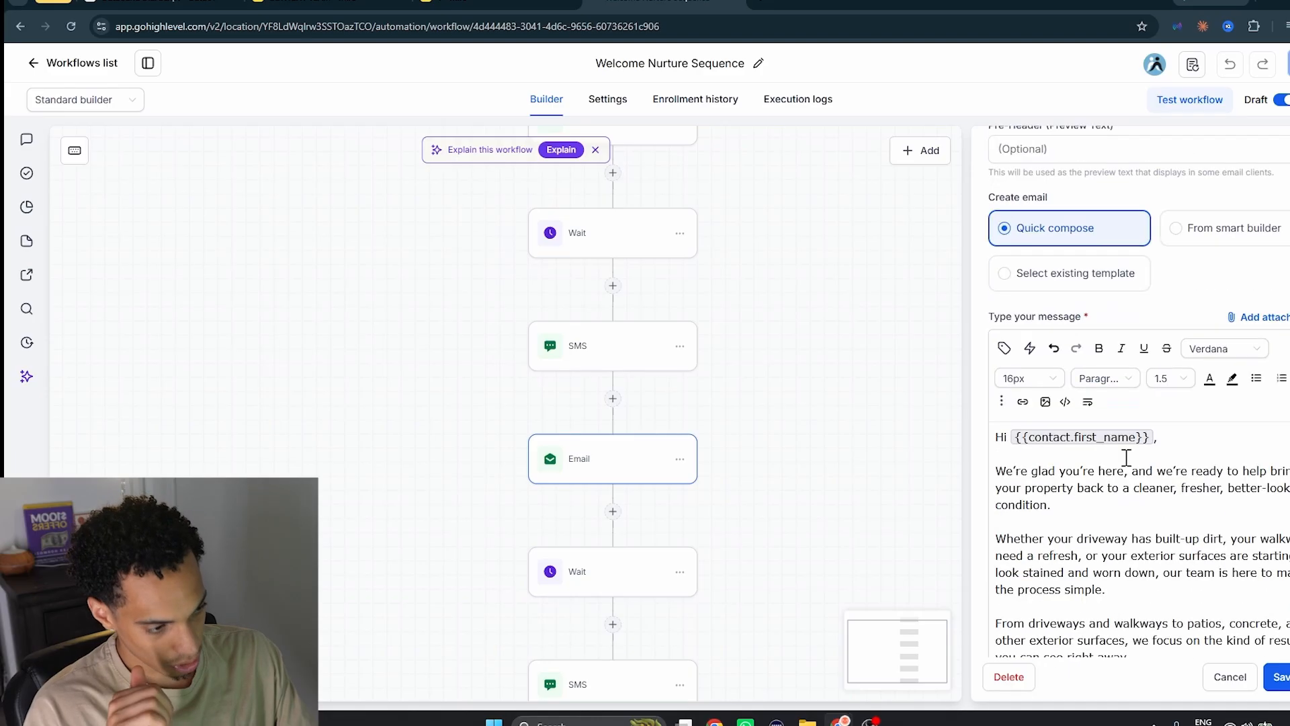
scroll(1142, 456, "down", 5)
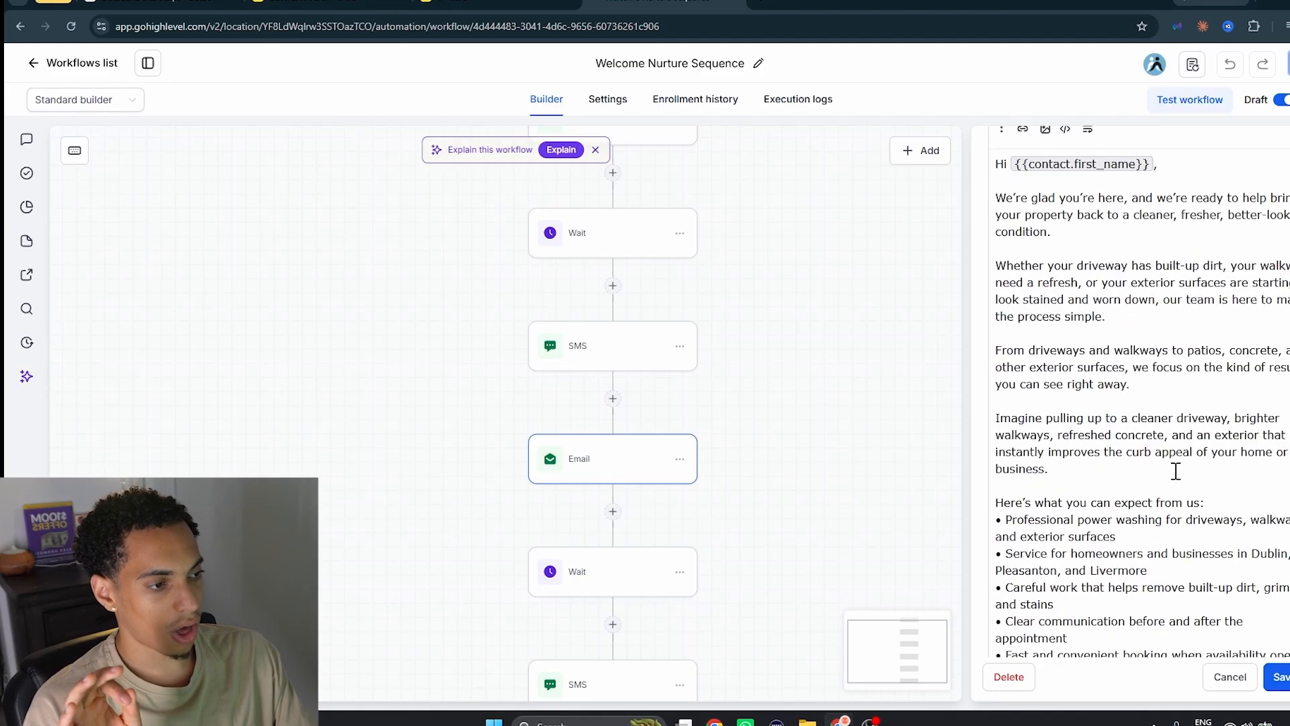
Check the third Wait action's timing and read the discount offer in the SMS action that follows it.
scroll(1179, 469, "down", 3)
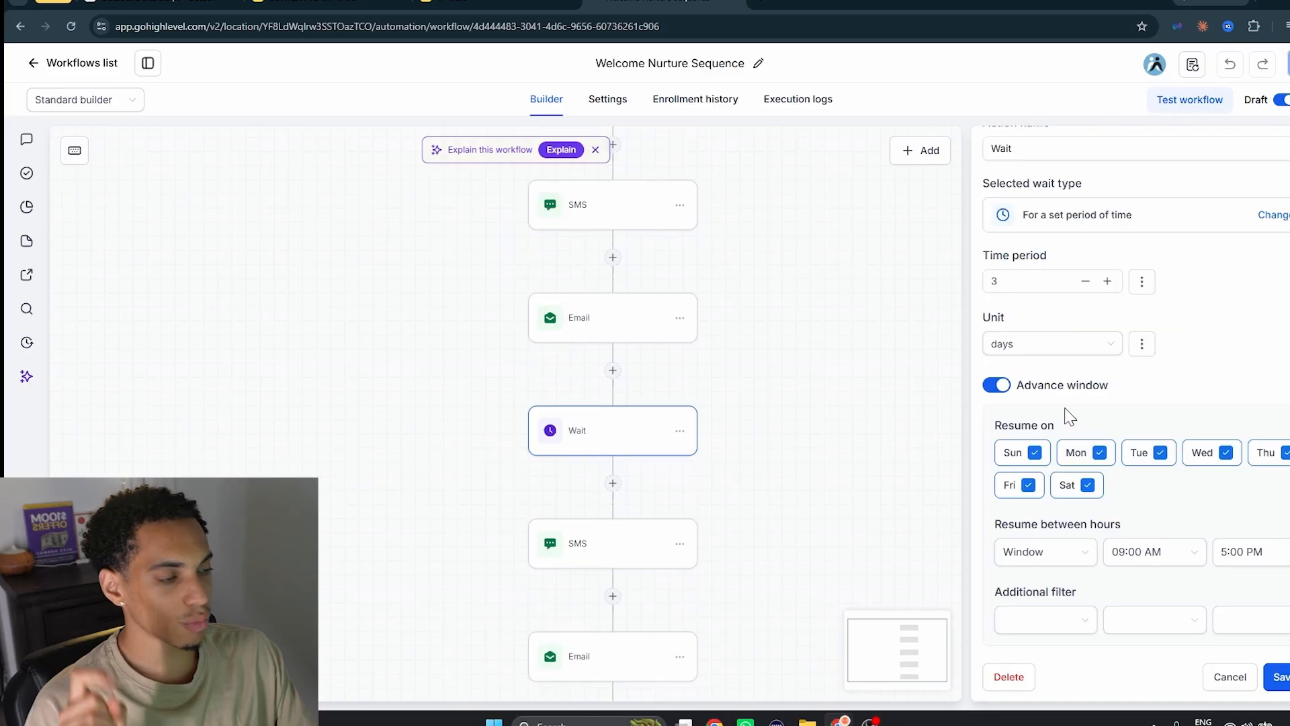
scroll(736, 408, "down", 2)
left_click(598, 405)
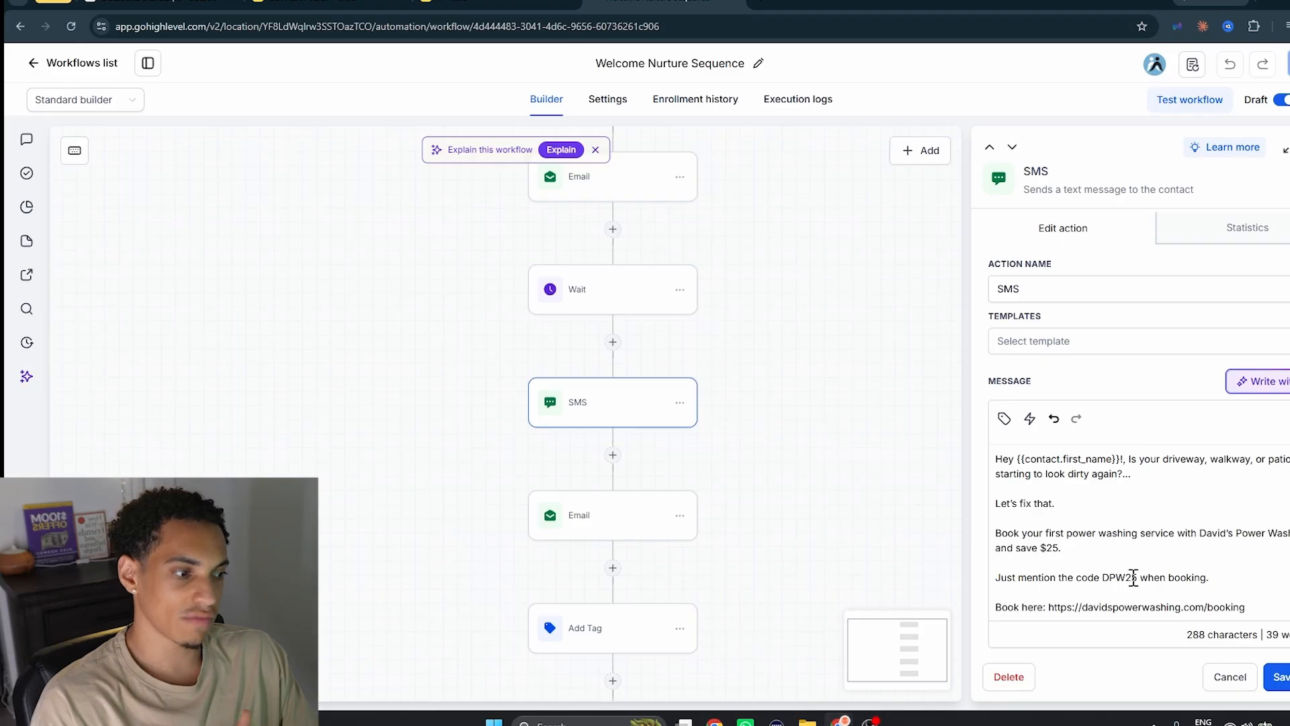
scroll(1123, 584, "down", 2)
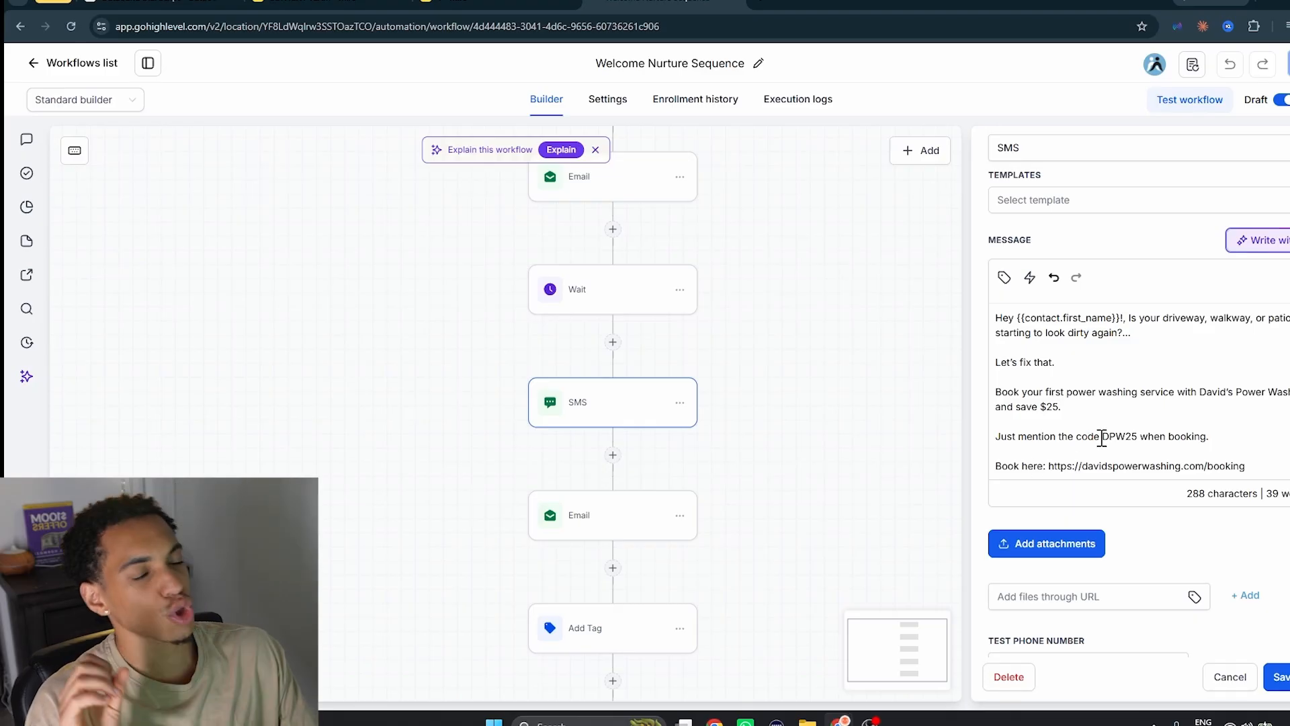
Open the last Email action before Add Tag and read its message about the most popular power washing services.
scroll(734, 473, "down", 1)
left_click(591, 489)
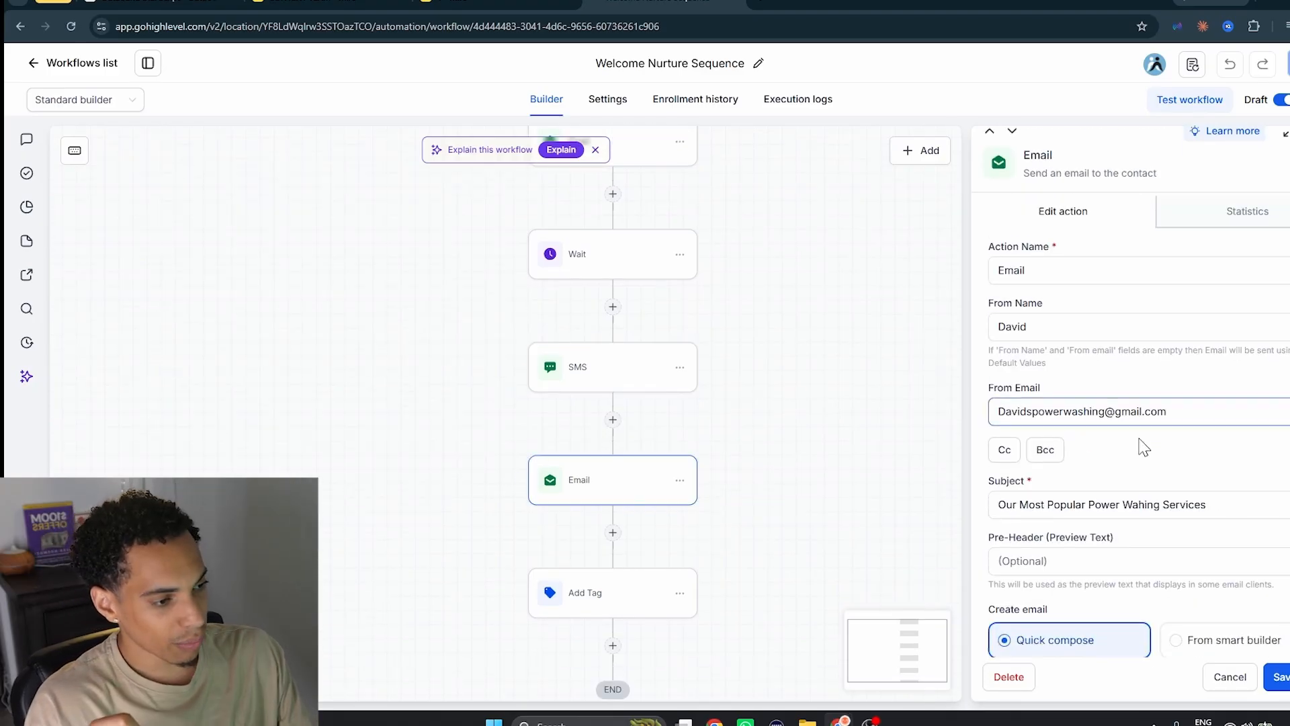
scroll(1143, 443, "down", 10)
scroll(1210, 463, "down", 1)
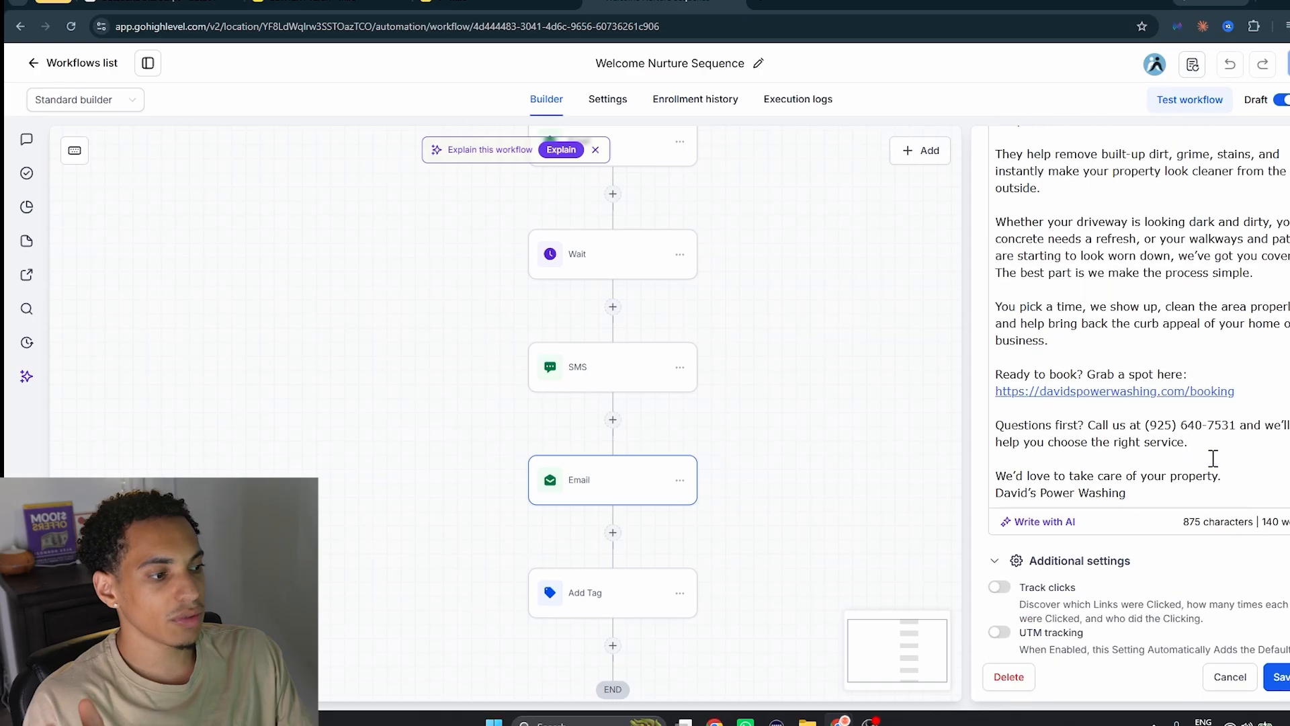
scroll(1214, 462, "up", 2)
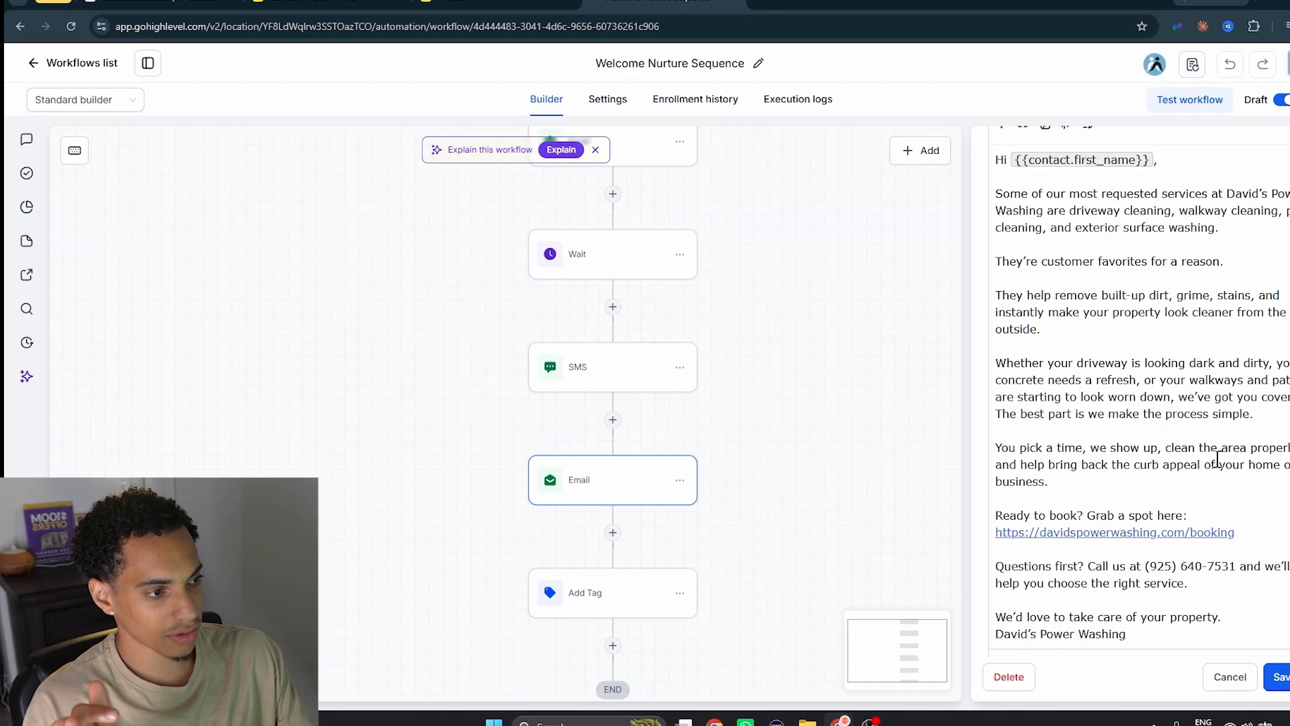
scroll(732, 484, "down", 1)
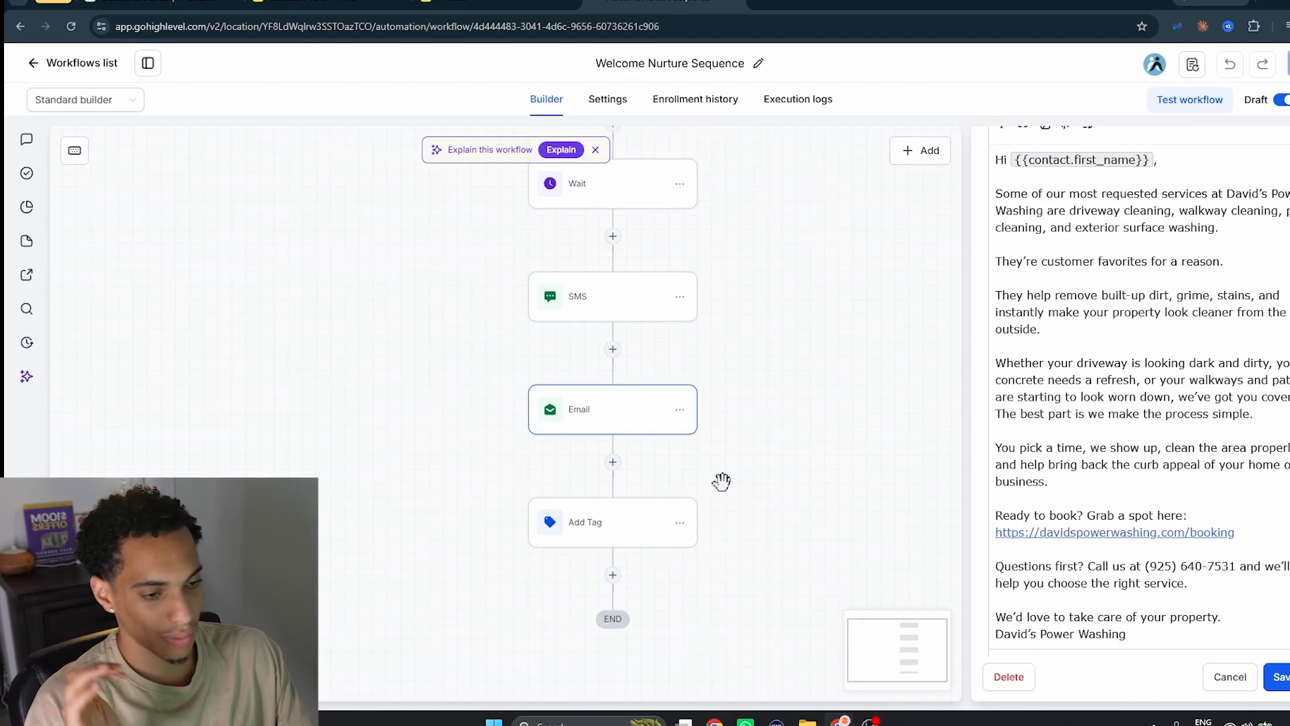
Check the tag in the nurture sequence's final Add Tag action and return to the workflows list.
left_click(591, 537)
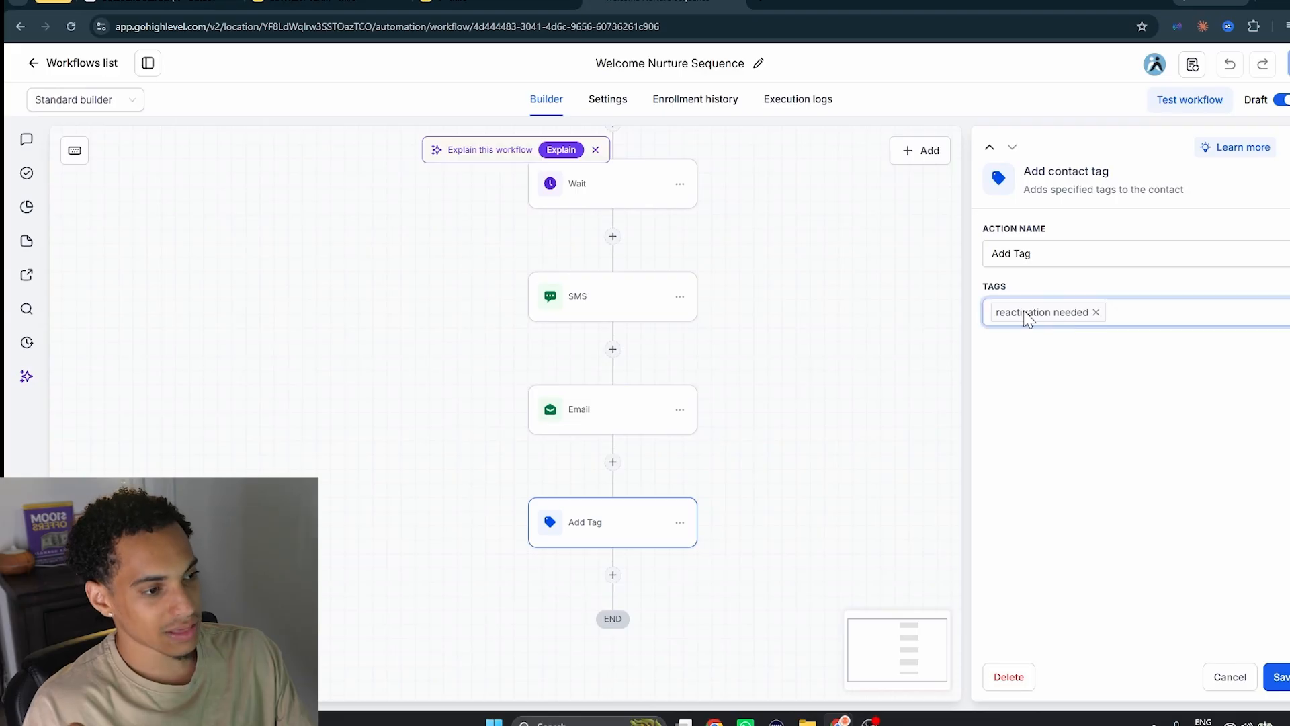
left_click(82, 62)
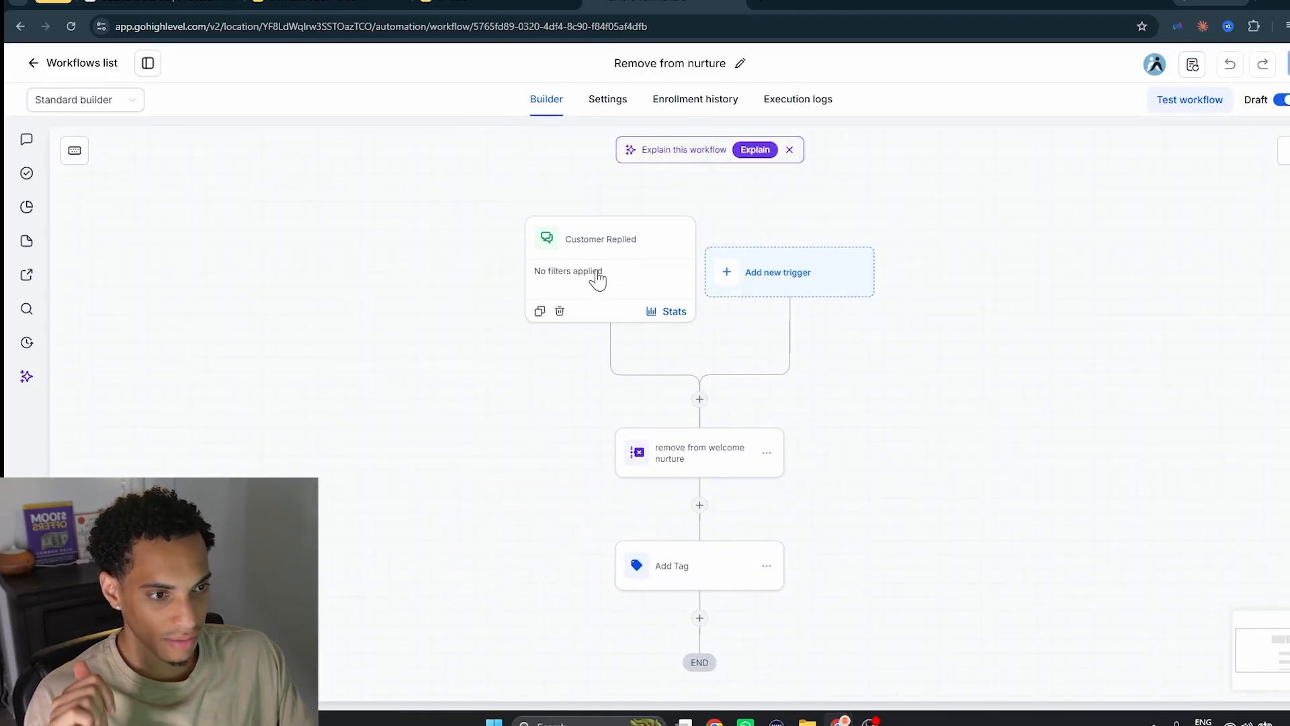
Inspect the Remove from nurture workflow's Customer Replied trigger, its workflow-removal action and its Add Tag action.
left_click(596, 281)
left_click(695, 458)
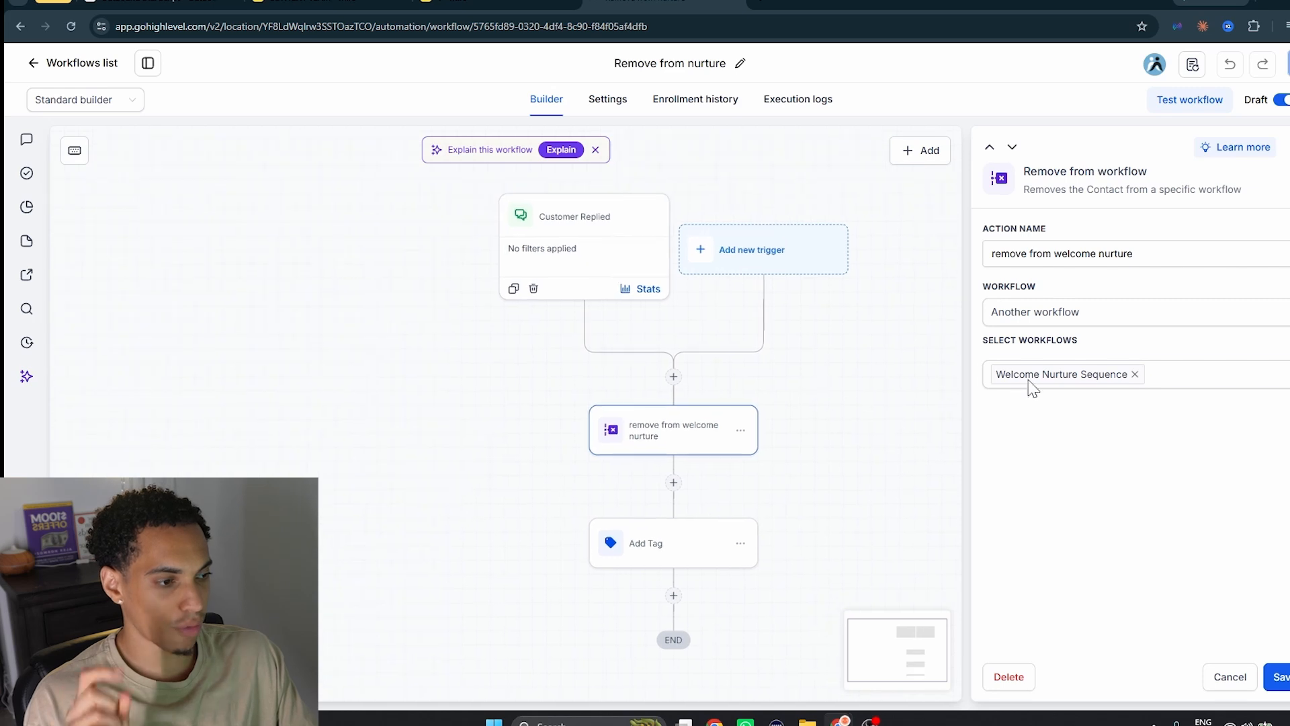
left_click(680, 559)
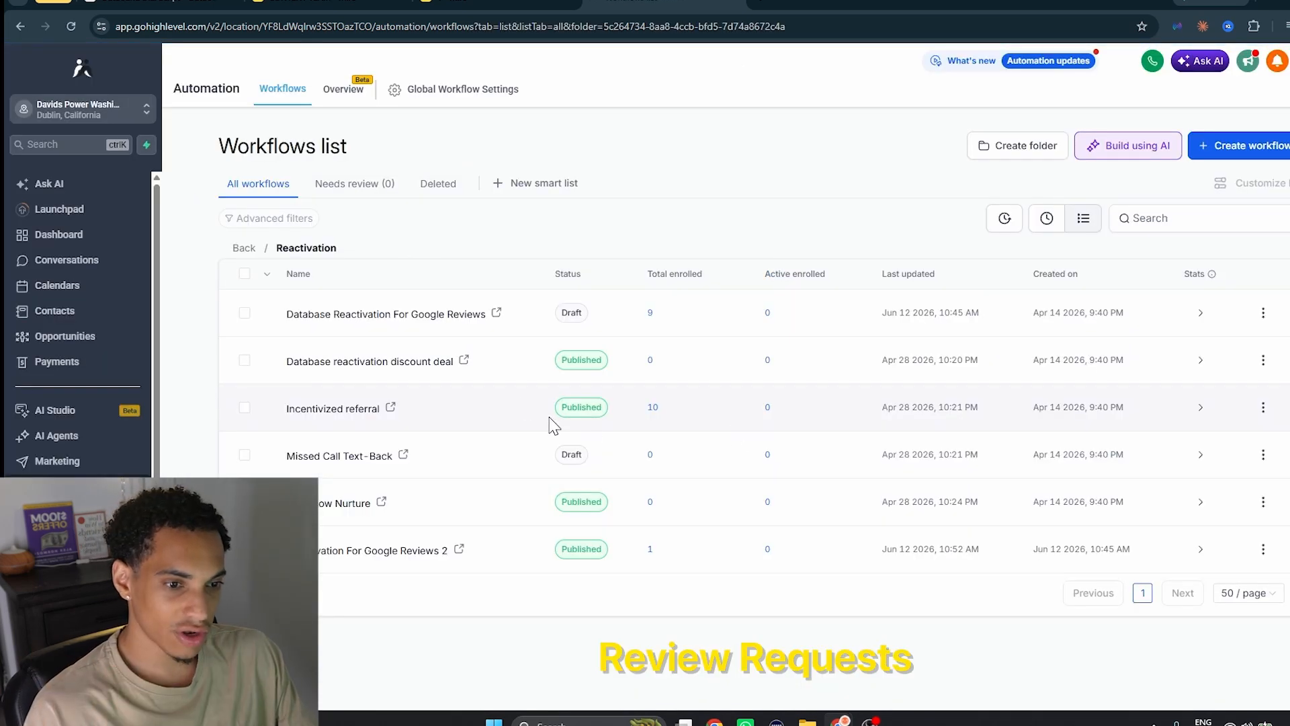
Open the Database Reactivation For Google Reviews workflow and check the tag filter of its Contact Tag trigger.
left_click(632, 313)
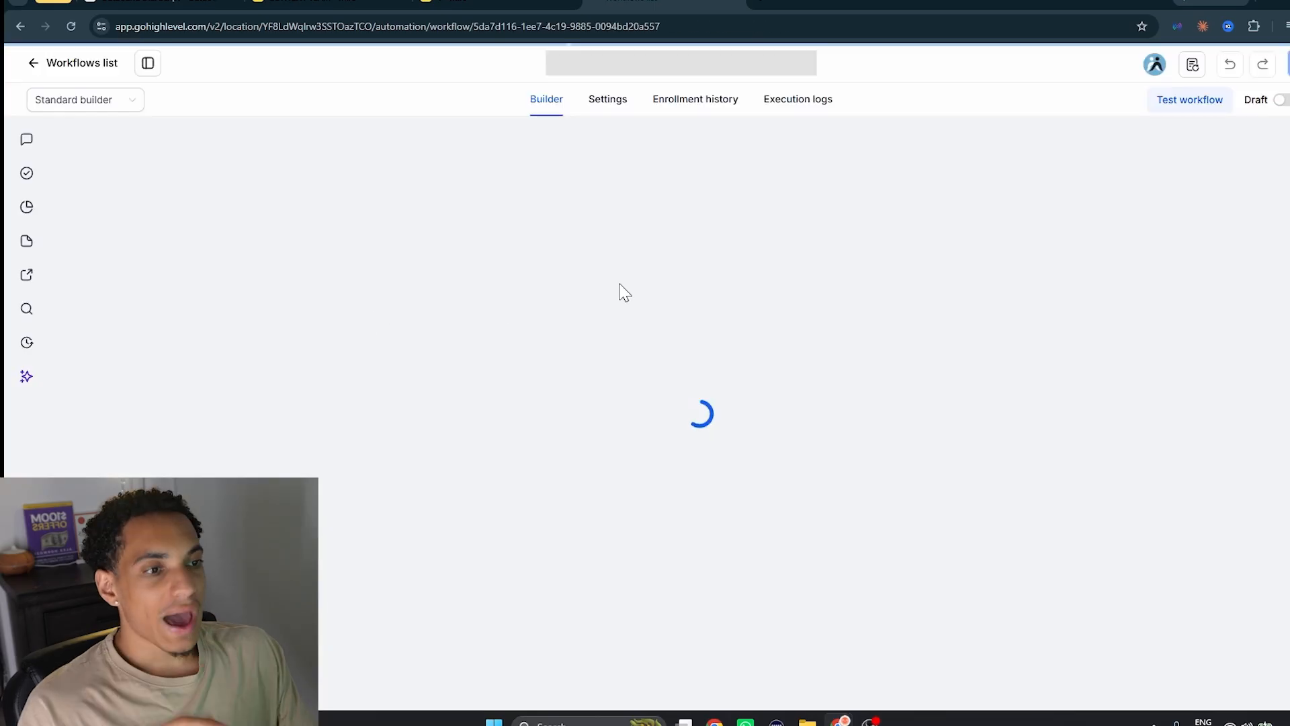
scroll(864, 313, "down", 5)
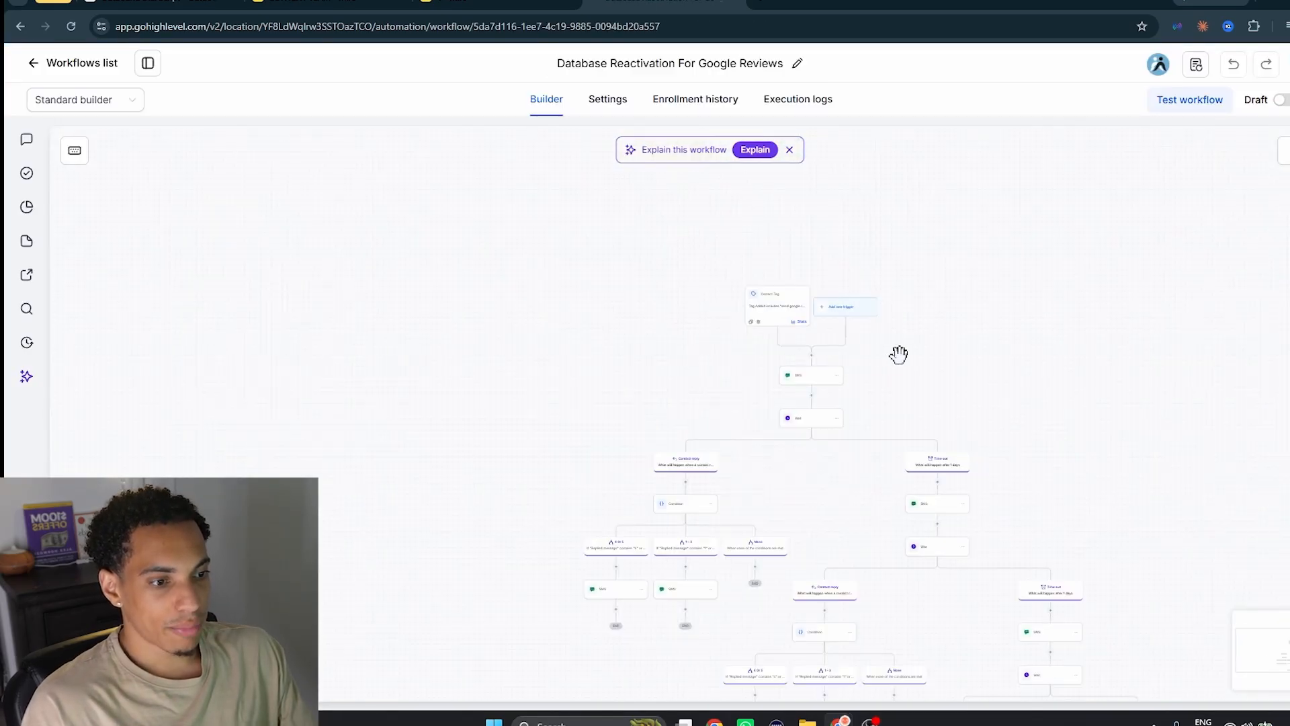
scroll(836, 379, "up", 3)
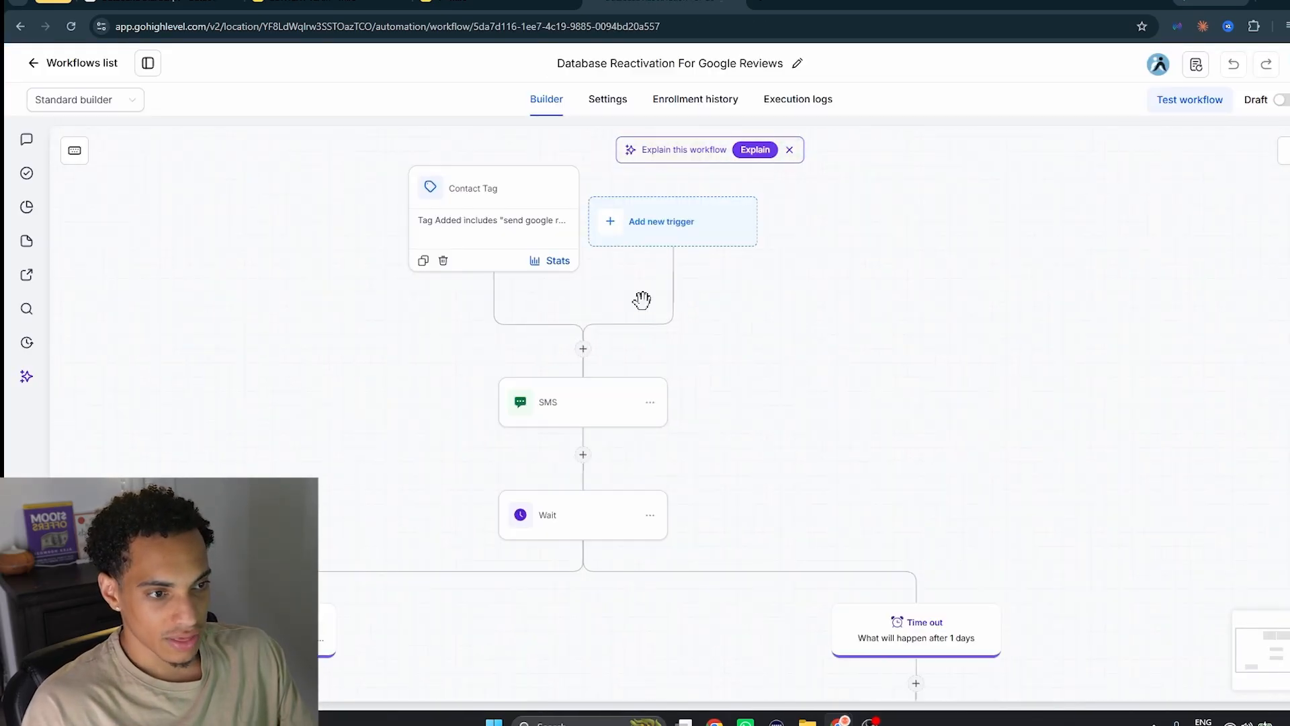
left_click(494, 228)
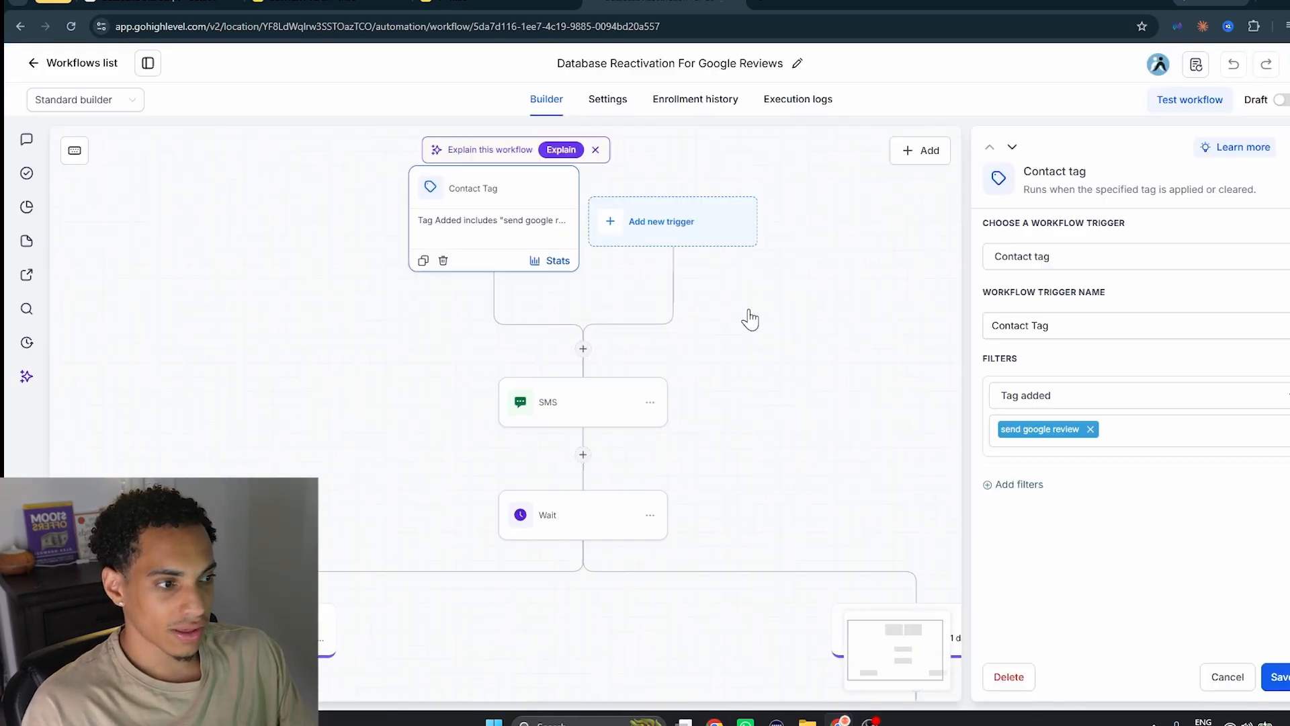
Read the first SMS asking past customers to rate the service, and close it without saving.
left_click(612, 423)
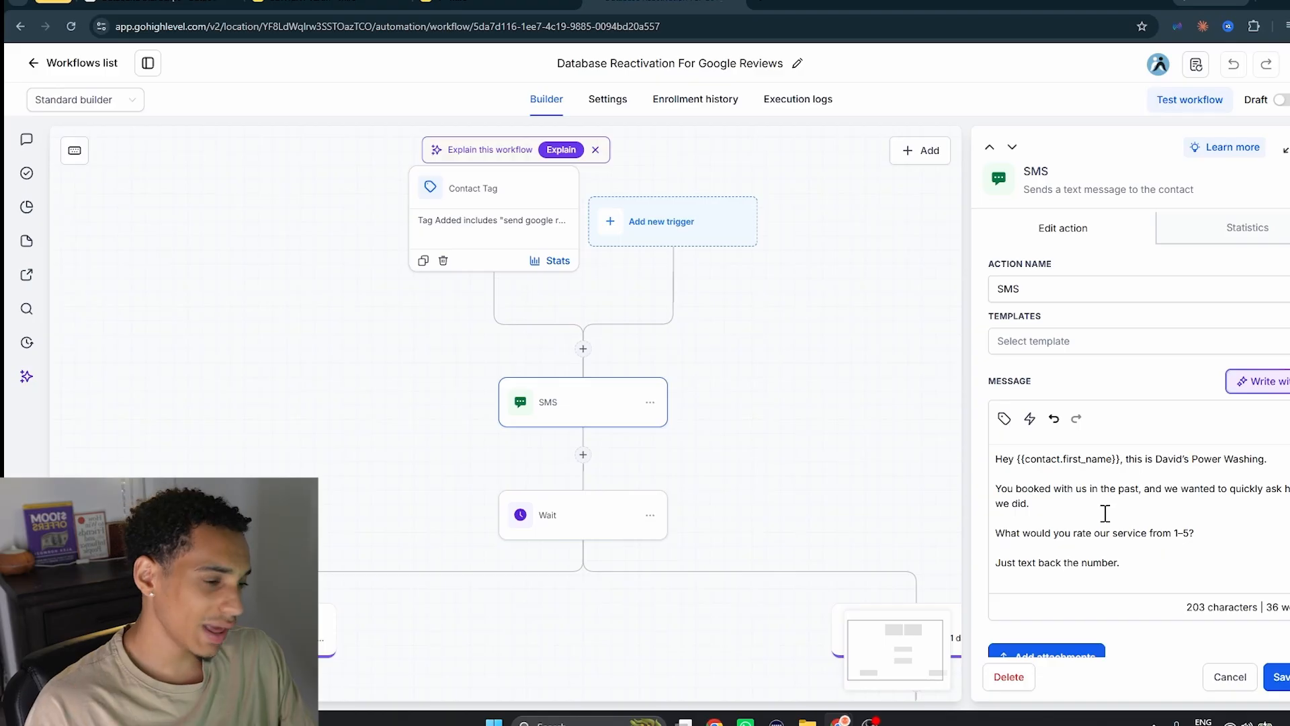
scroll(1086, 516, "down", 1)
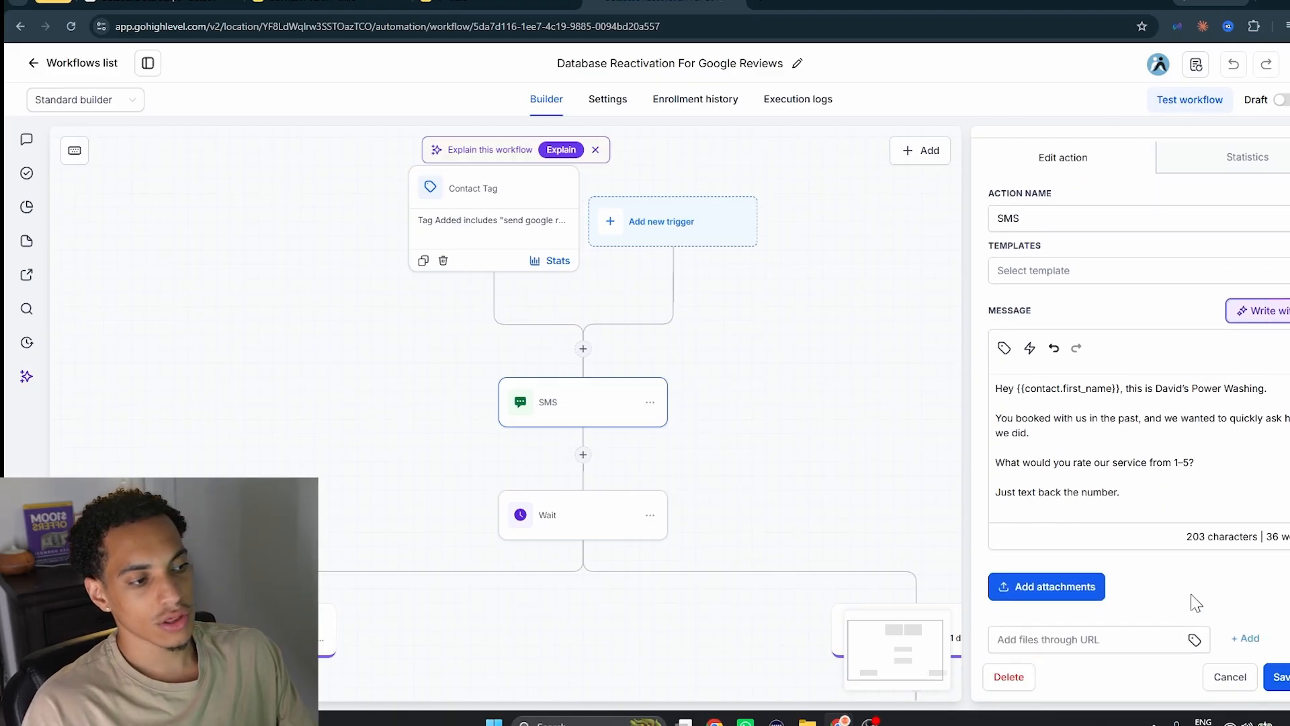
left_click(1237, 670)
Check the reply and timeout settings of the Wait action after the first SMS, and close it without saving.
scroll(904, 480, "down", 3)
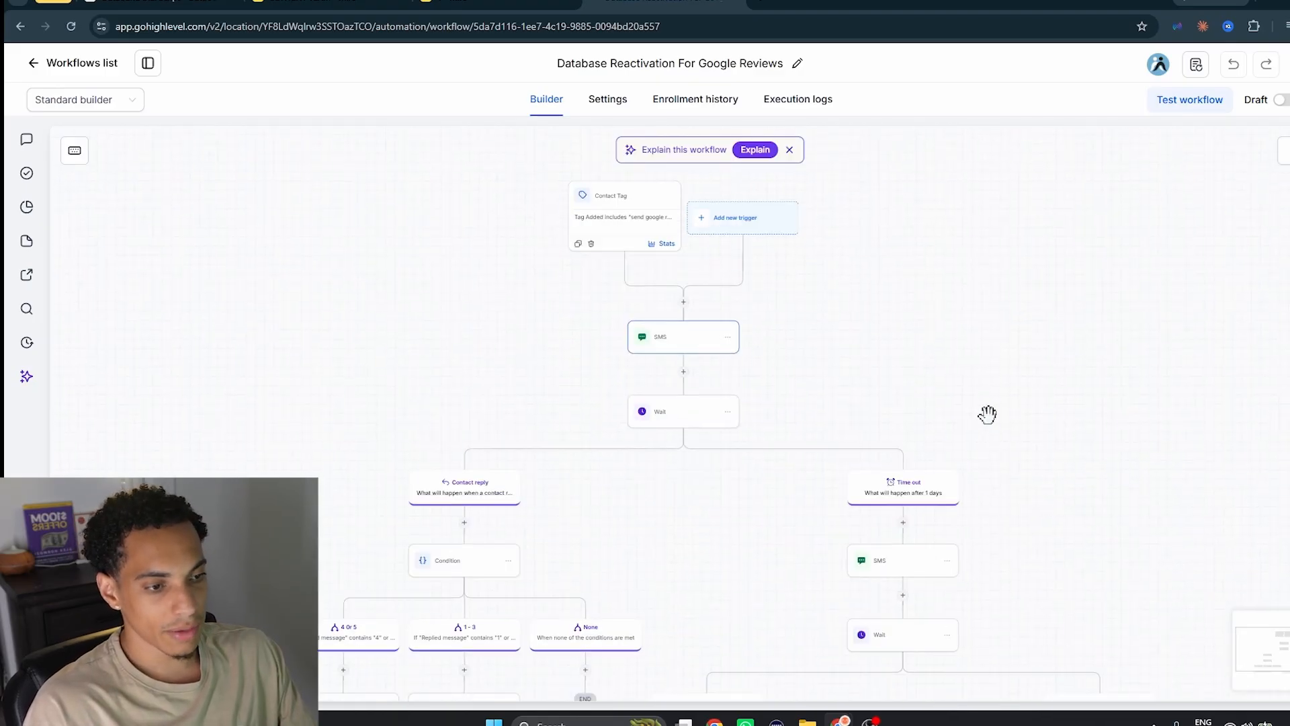
left_click(688, 417)
left_click_drag(813, 363, 793, 327)
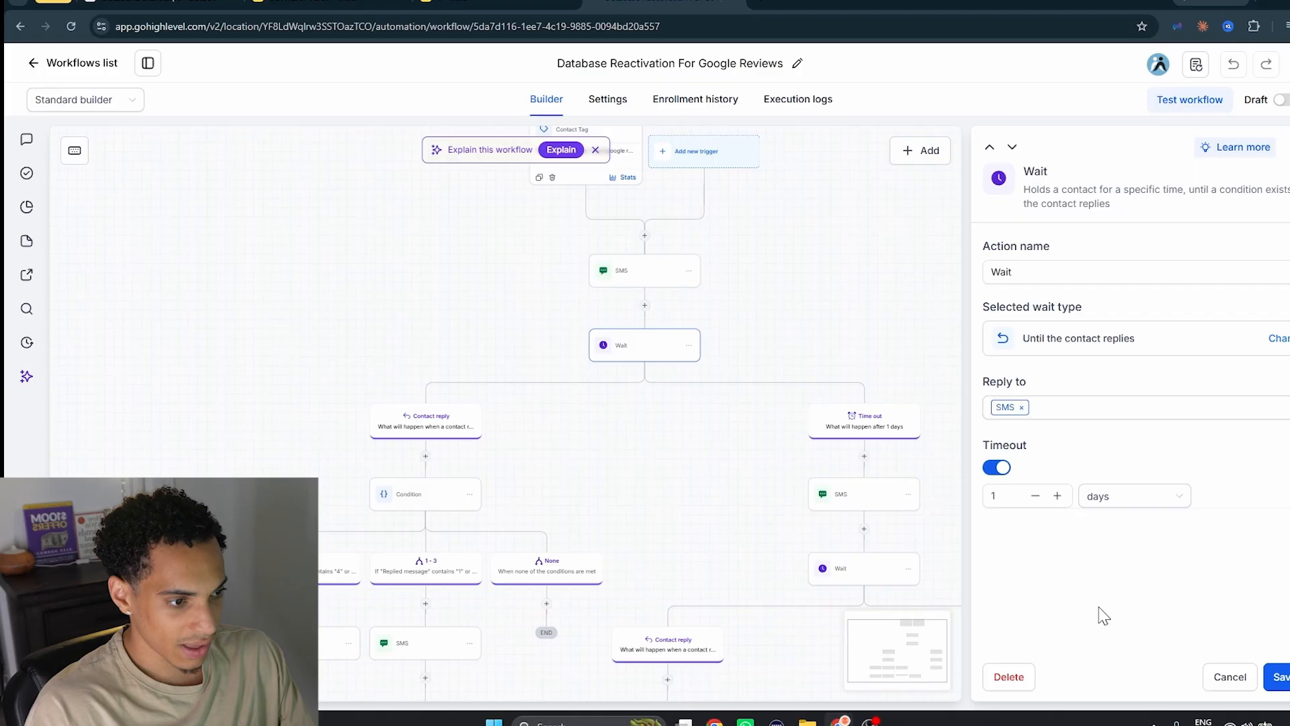
left_click(1230, 674)
Read the SMS in the 1 - 3 rating branch and check the reply condition of the 4 Or 5 branch.
scroll(749, 426, "up", 3)
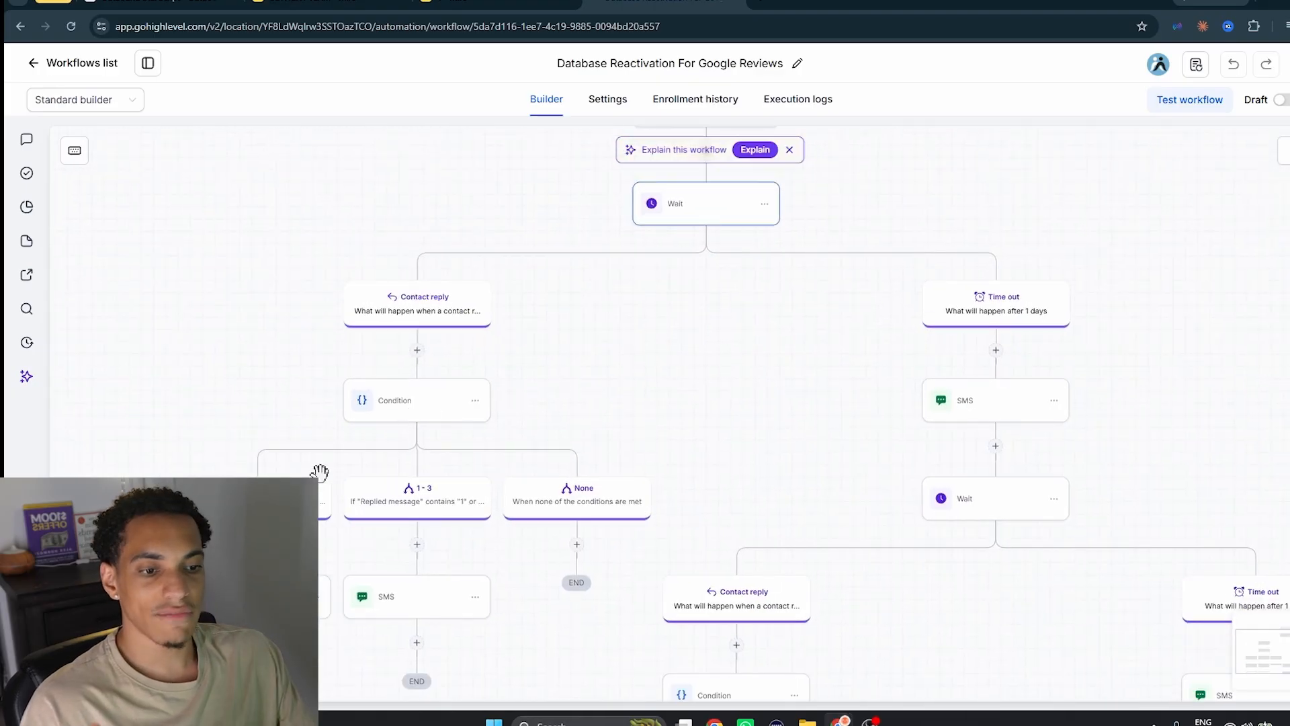
left_click(444, 590)
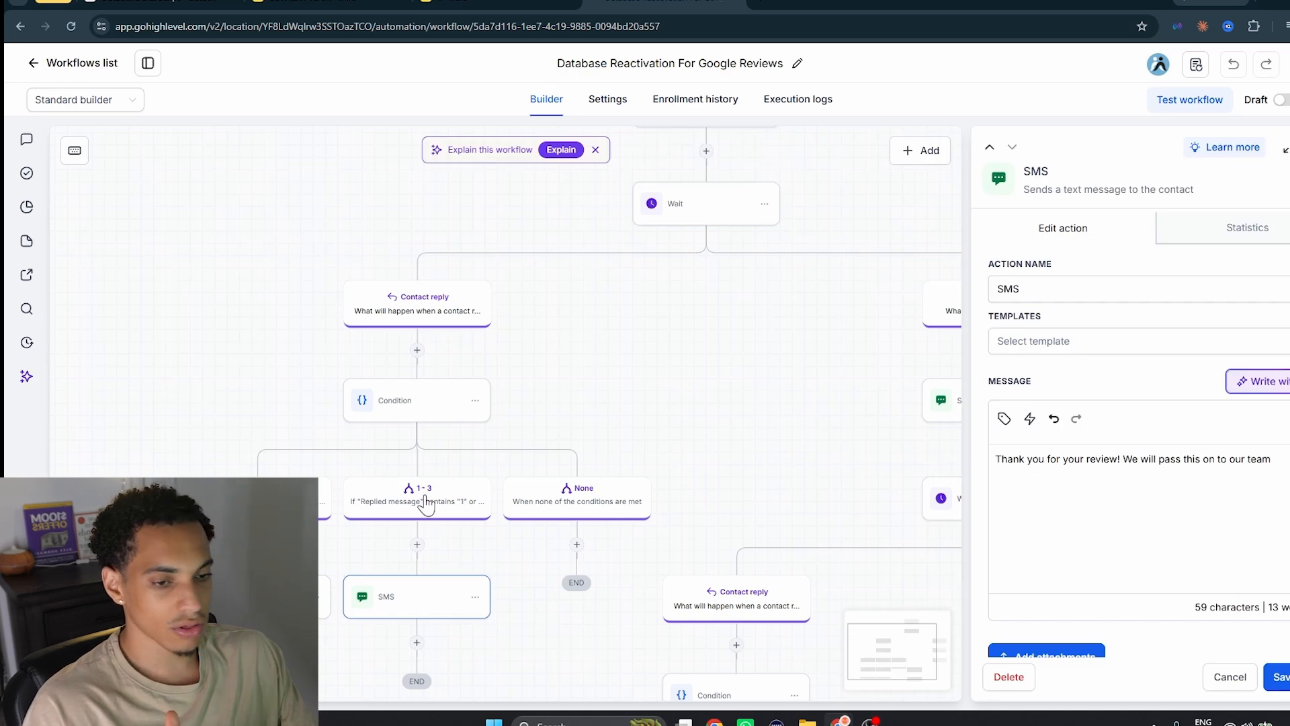
left_click(324, 497)
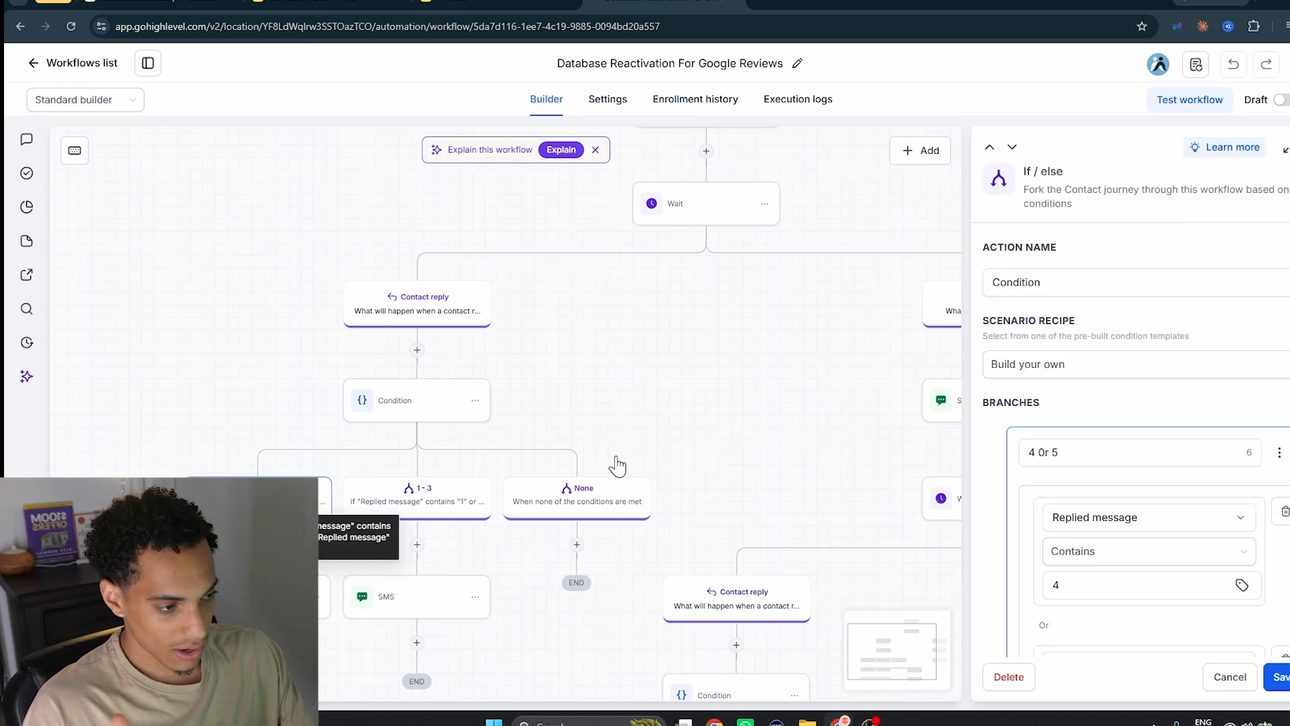
left_click(1070, 455)
Read the SMS in the 4 Or 5 branch, highlight its Google review link, and close it without saving.
left_click(296, 593)
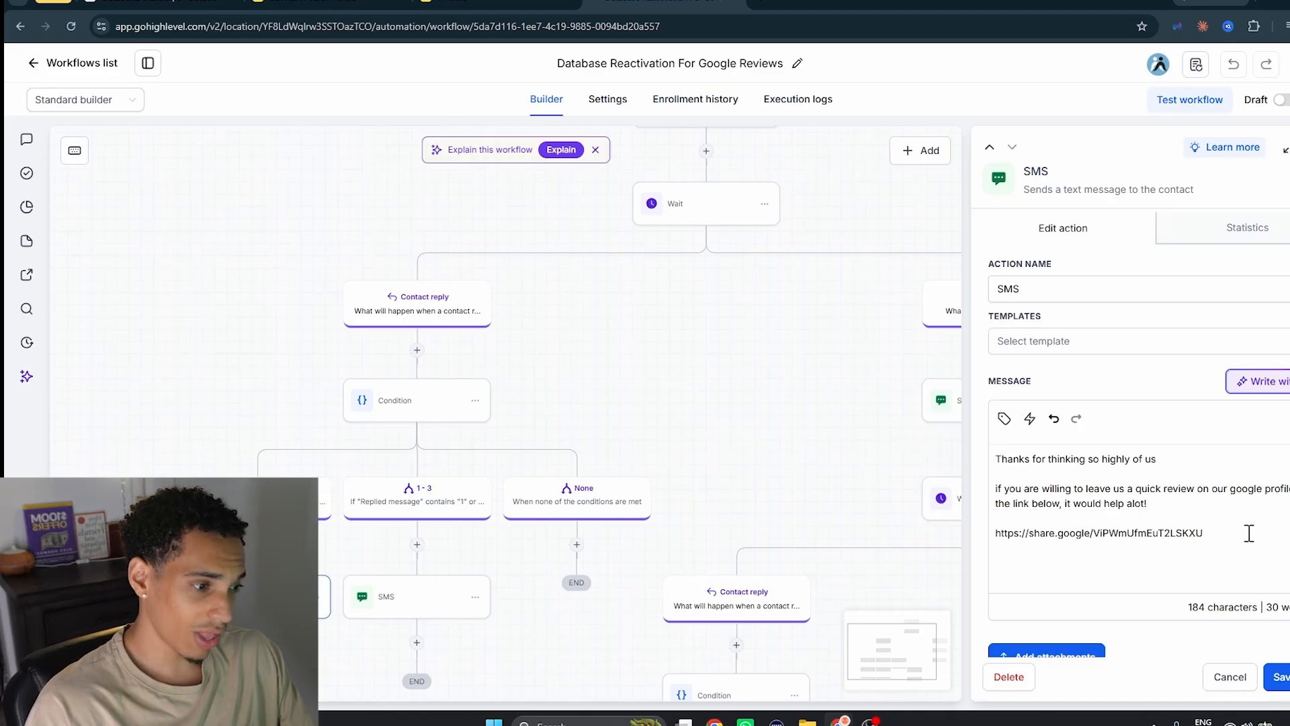
triple_click(1209, 536)
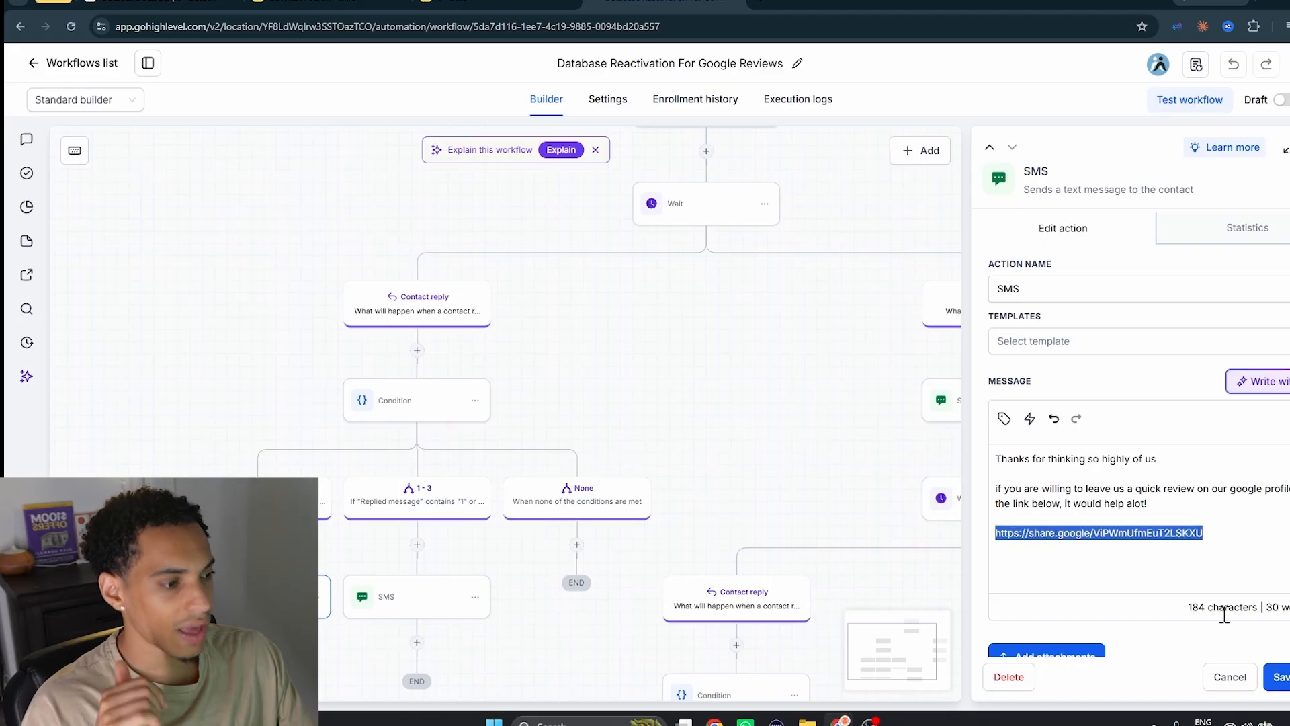
left_click(1230, 676)
Read the follow-up SMS in the first Time out branch and close it without saving.
scroll(1013, 547, "down", 3)
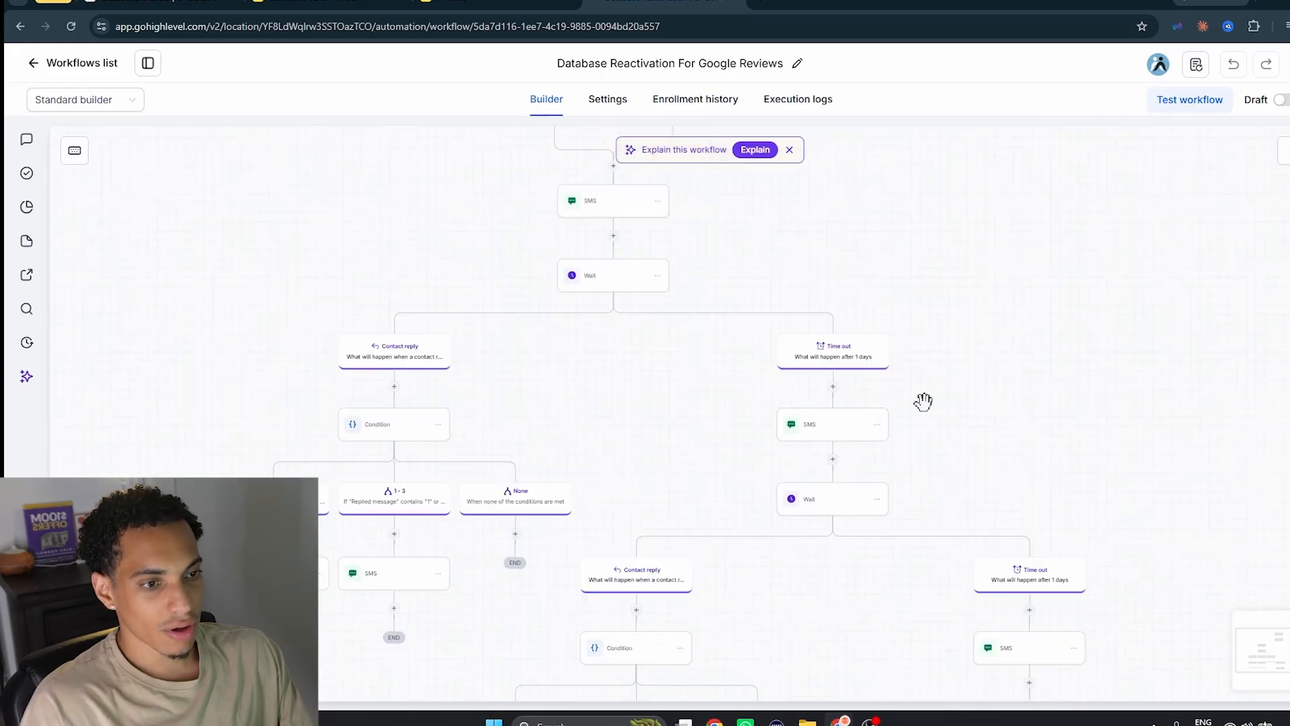
left_click(816, 432)
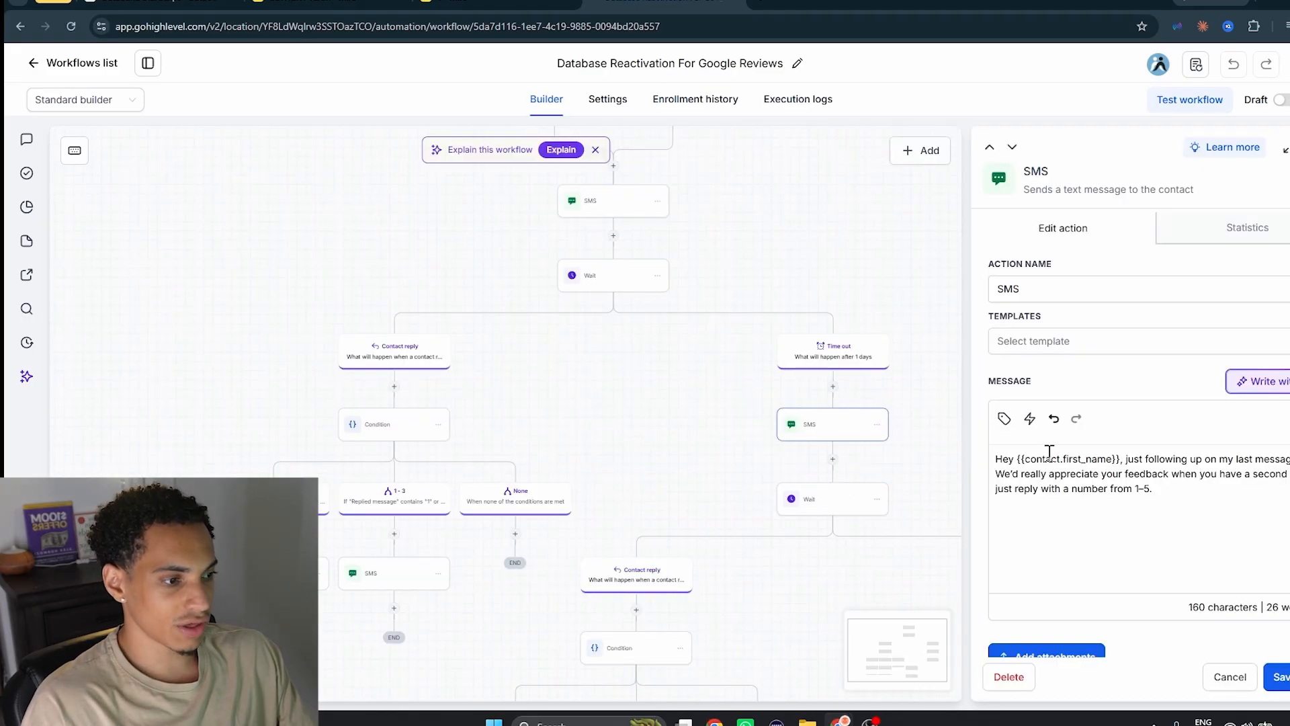
left_click(1229, 676)
Look over the remaining reply and timeout branches of the Google review workflow.
scroll(999, 362, "down", 5)
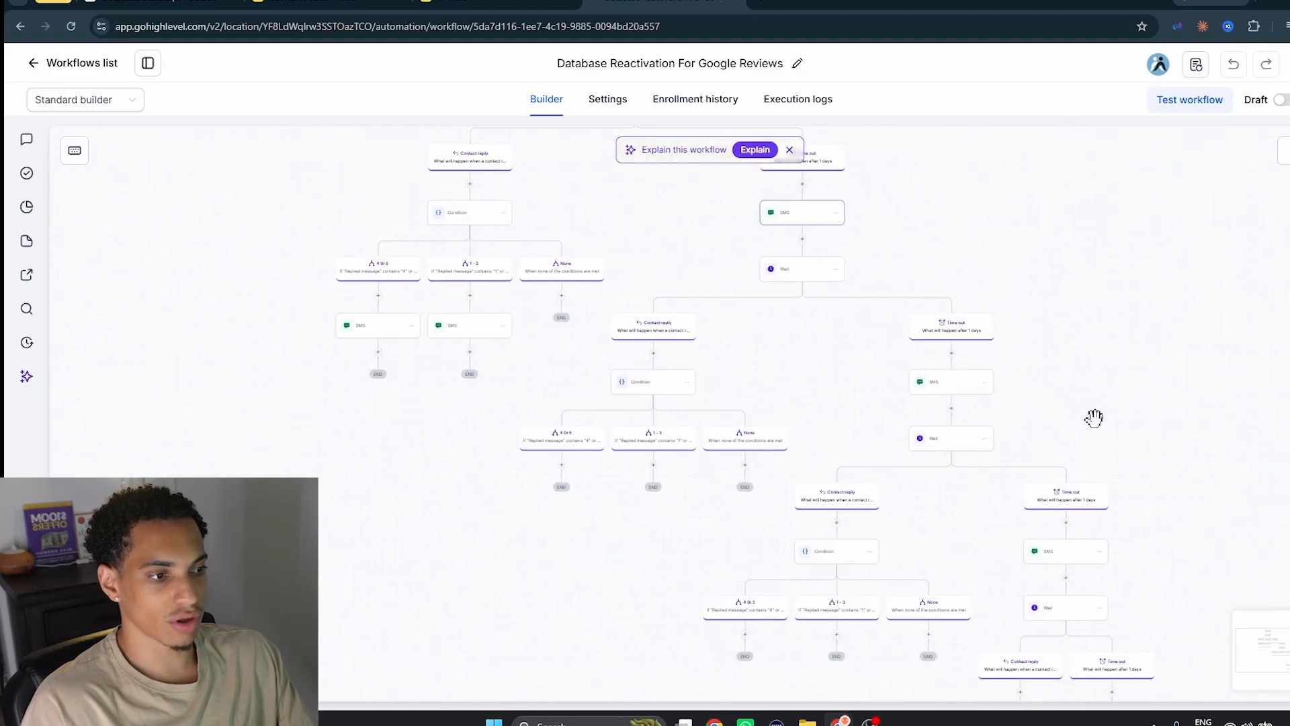
scroll(1094, 406, "down", 3)
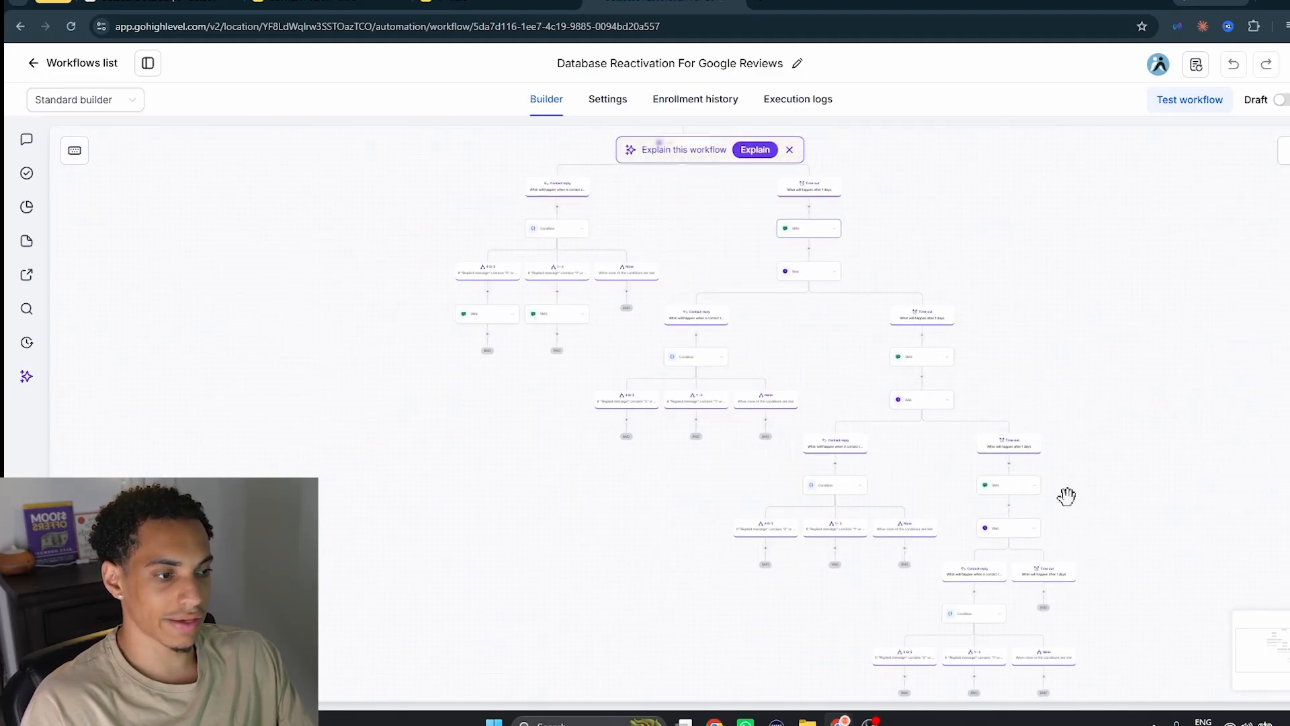
scroll(1070, 443, "up", 3)
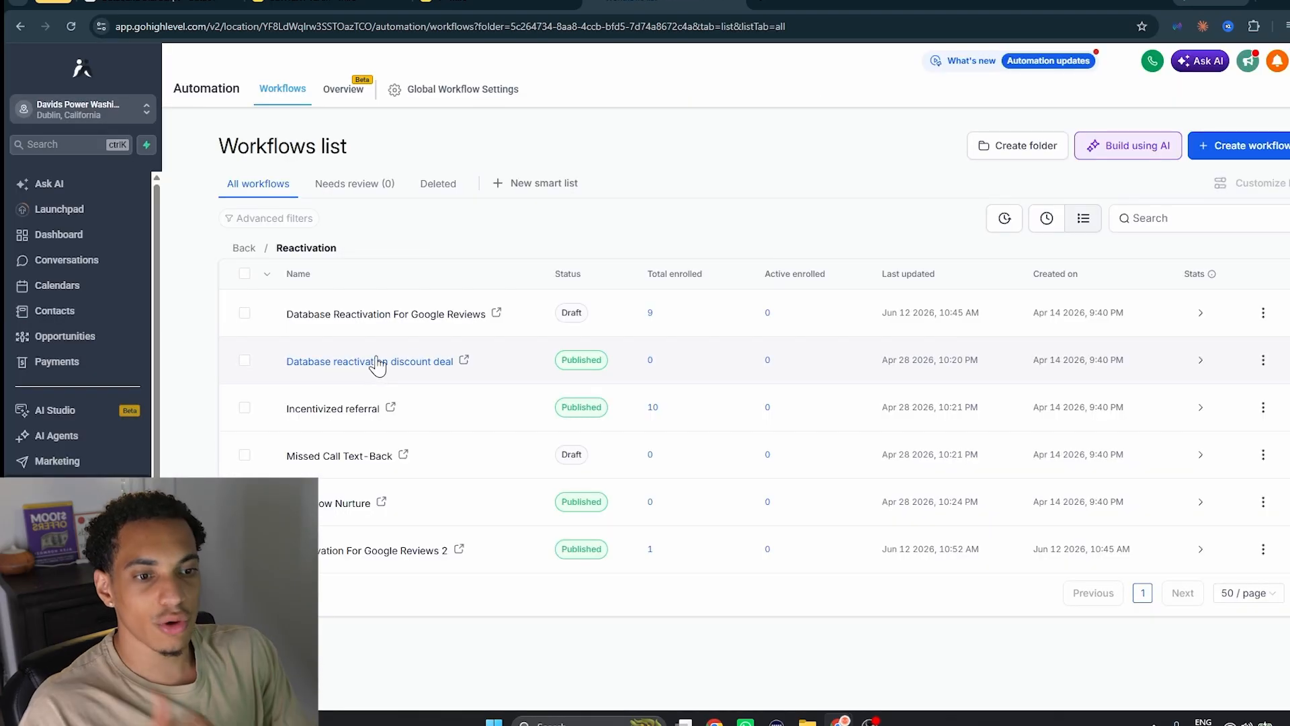
Open the Database reactivation discount deal workflow and check the tag filter of its Contact Tag trigger.
left_click(375, 363)
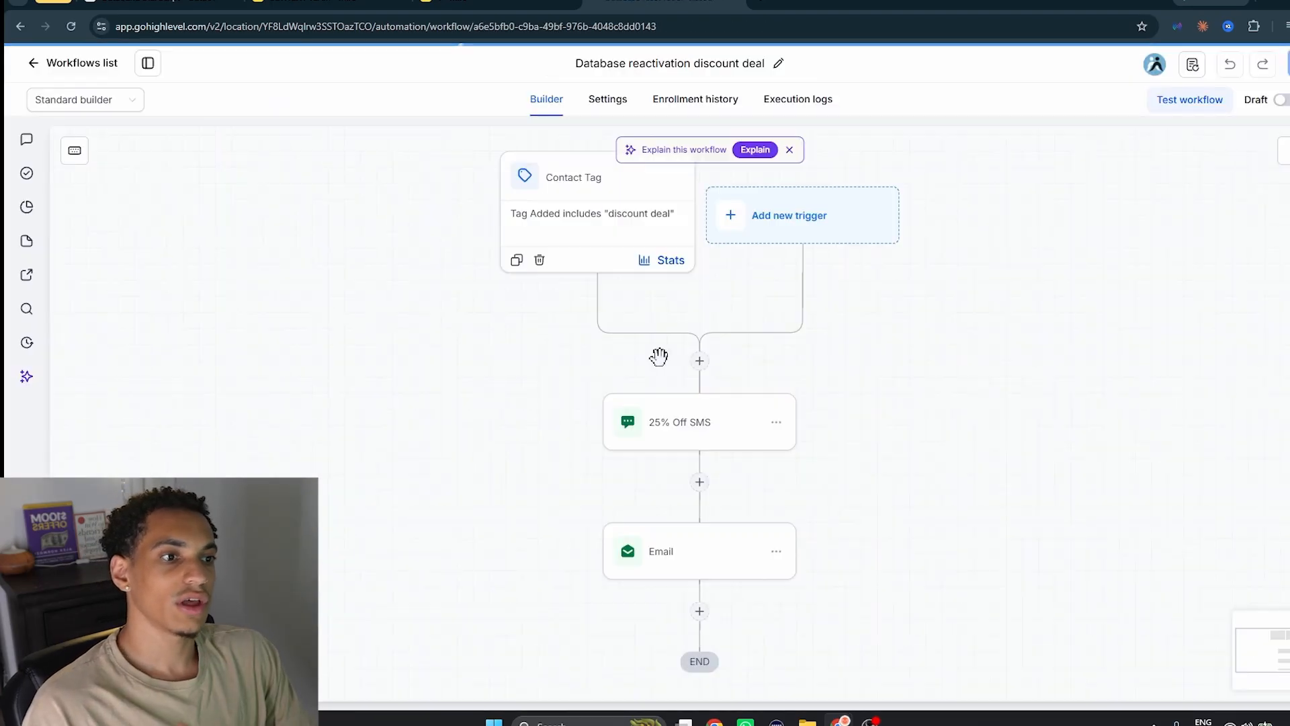
left_click(600, 291)
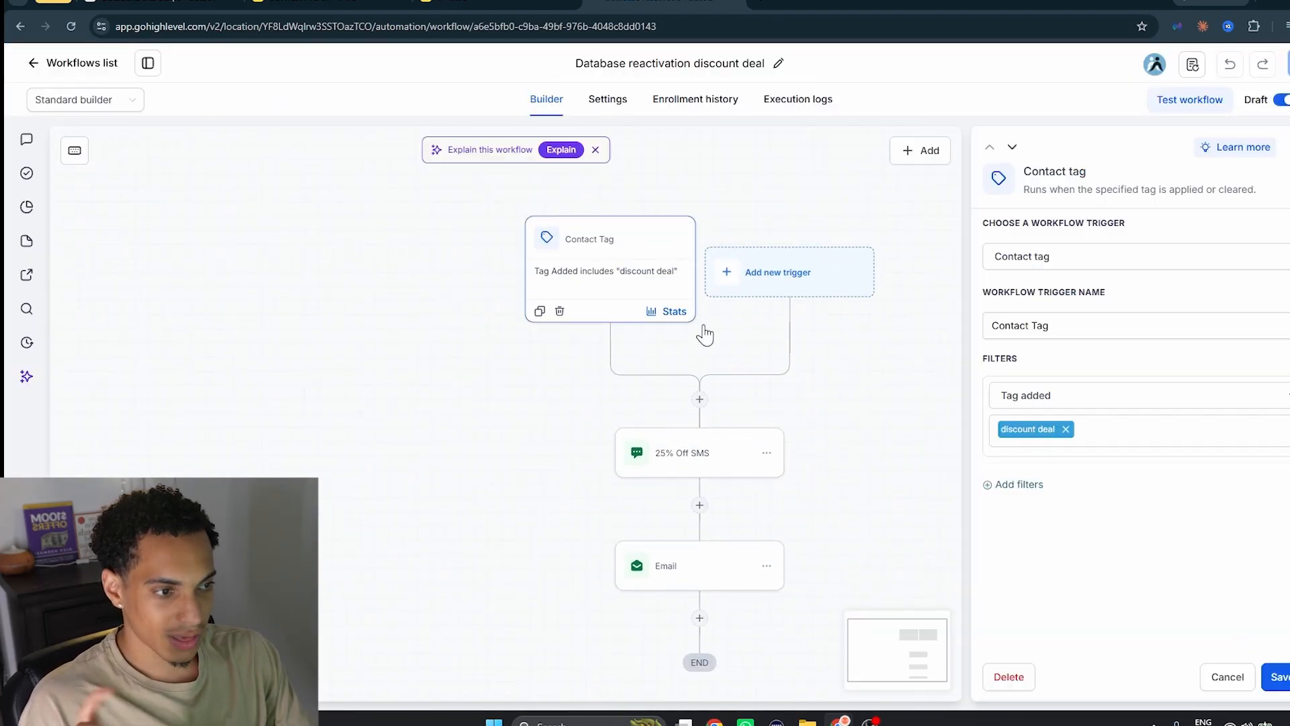
Read the 25% Off SMS, highlighting its booking link, and open the Email action that follows it.
left_click(685, 460)
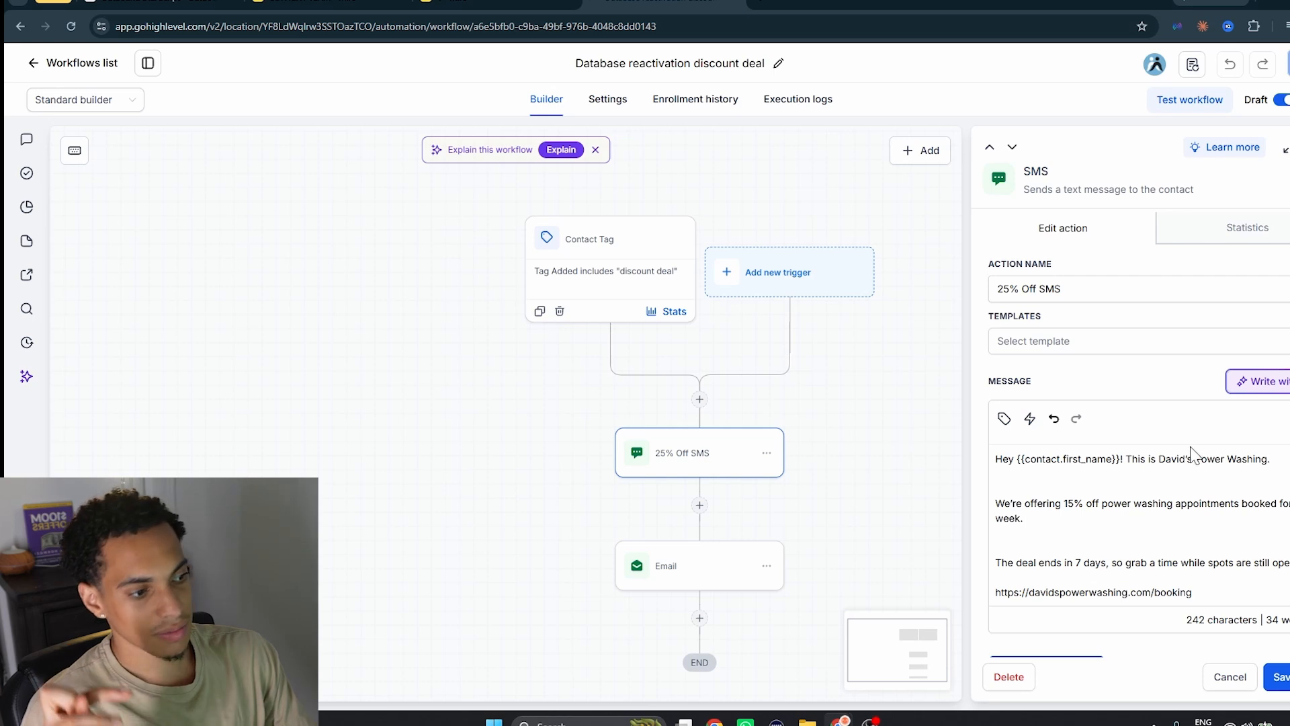
scroll(1167, 455, "down", 3)
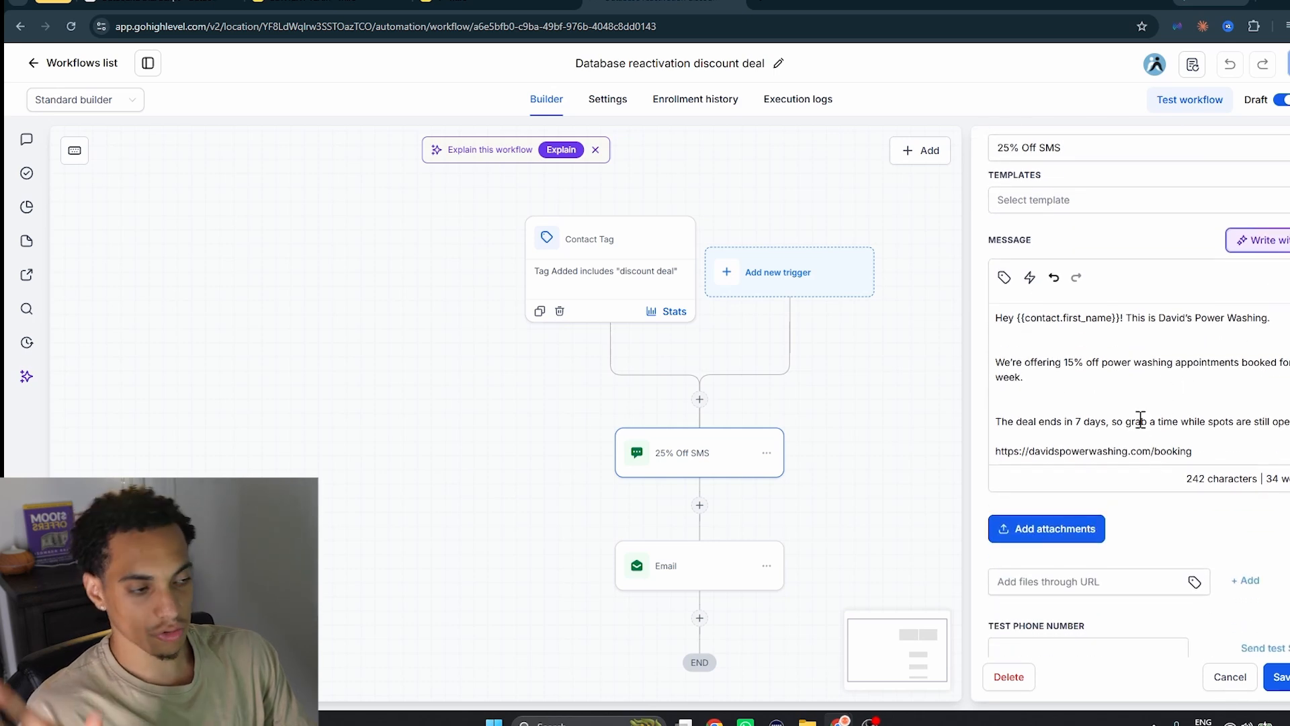
left_click_drag(1200, 454, 967, 461)
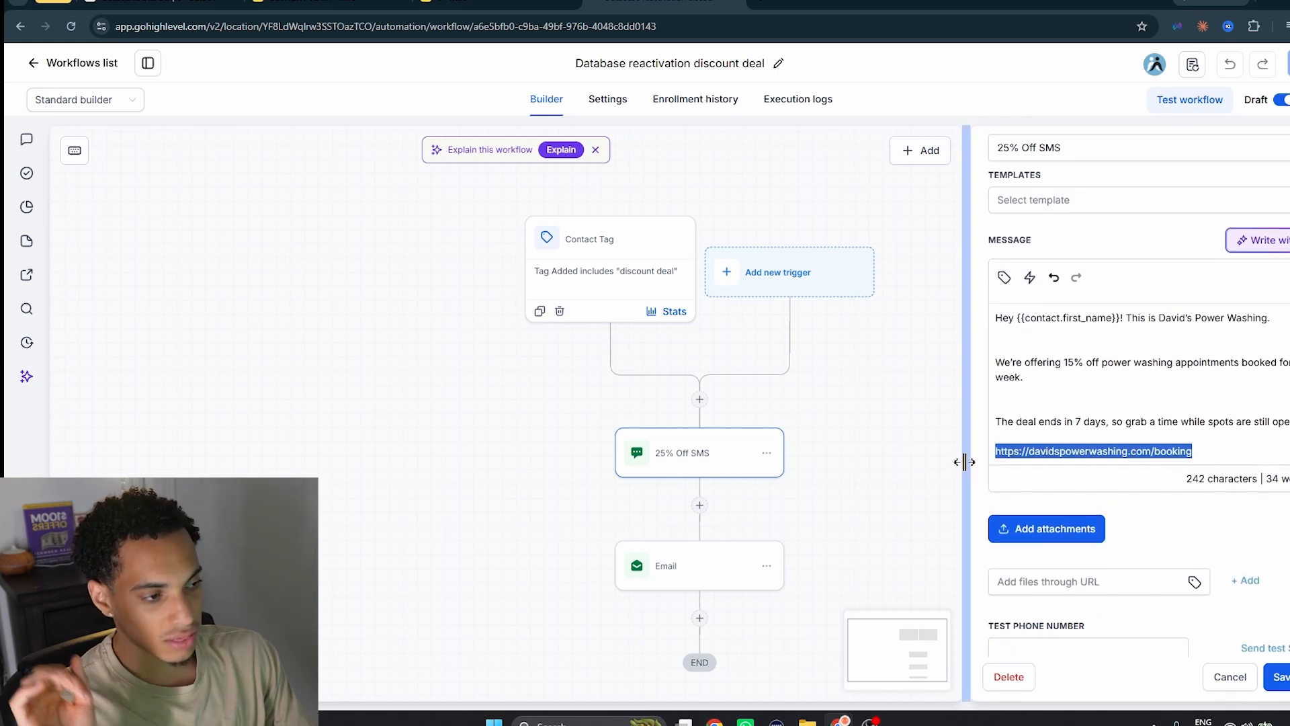
left_click(699, 568)
scroll(1120, 428, "down", 8)
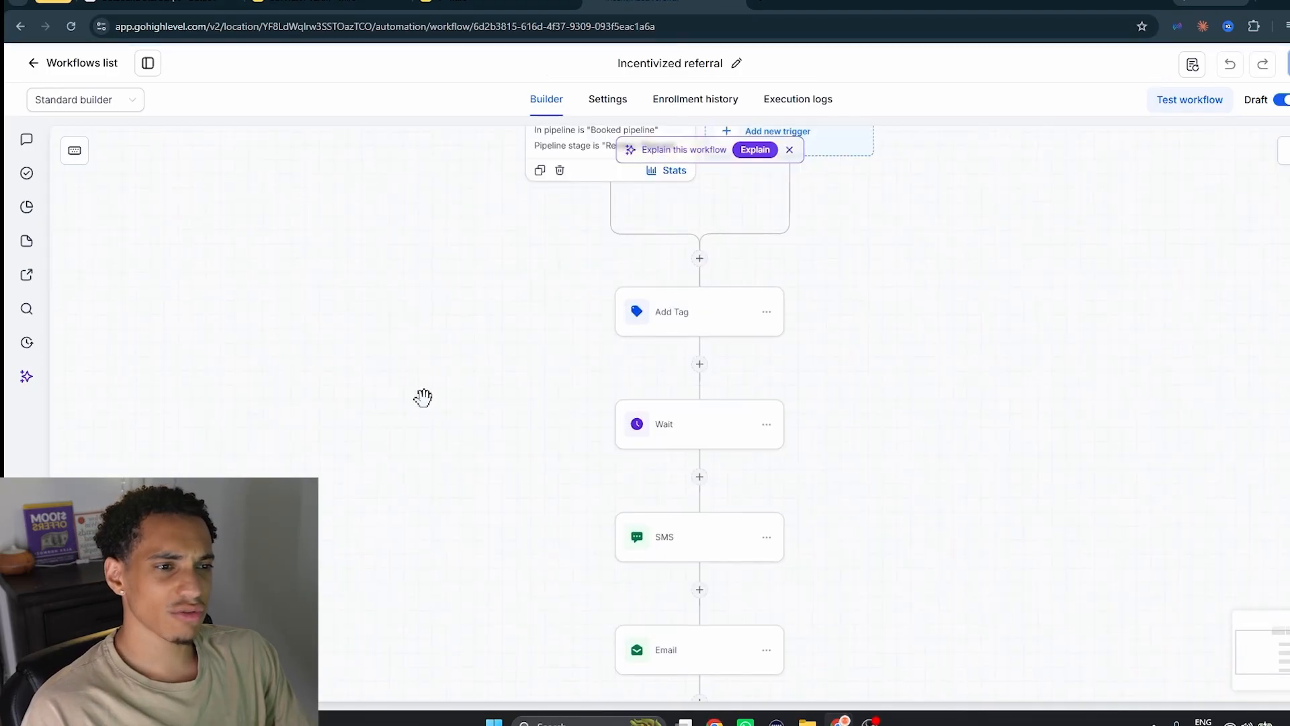
Check the Incentivized referral workflow's Pipeline Stage Changed filters and the tag in its Add Tag action.
scroll(611, 224, "up", 3)
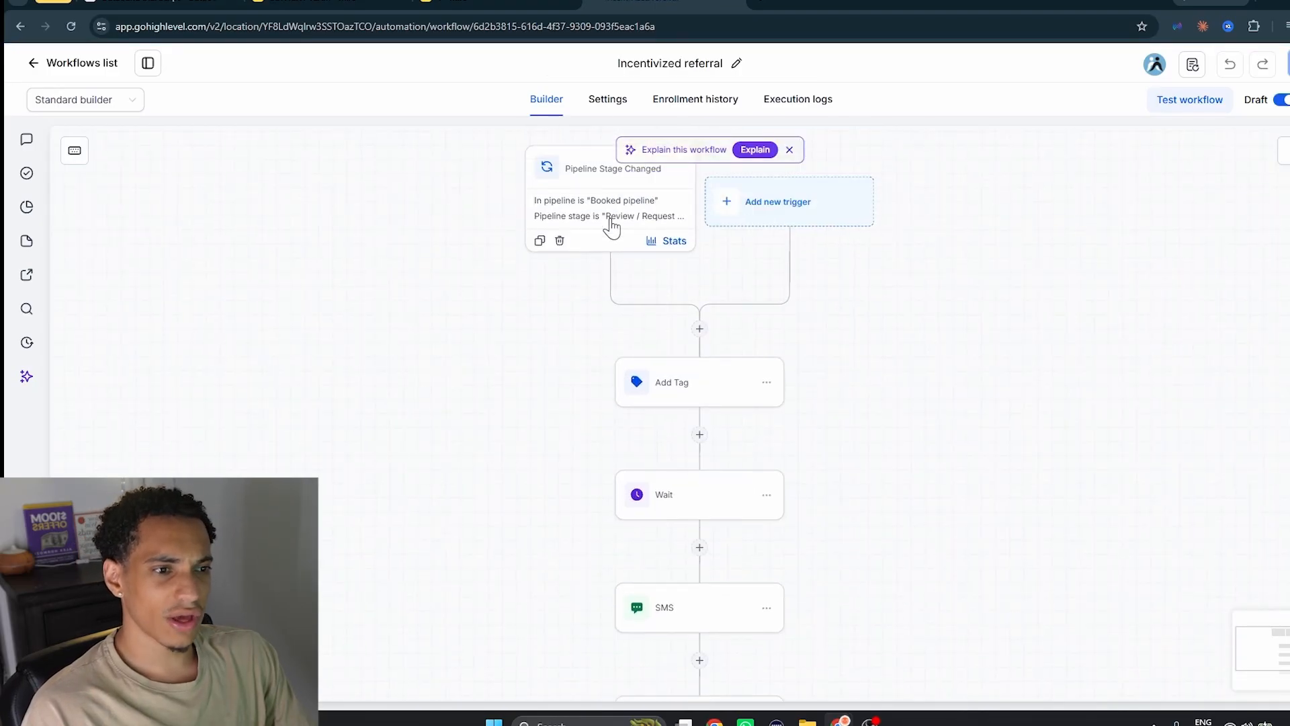
left_click(608, 272)
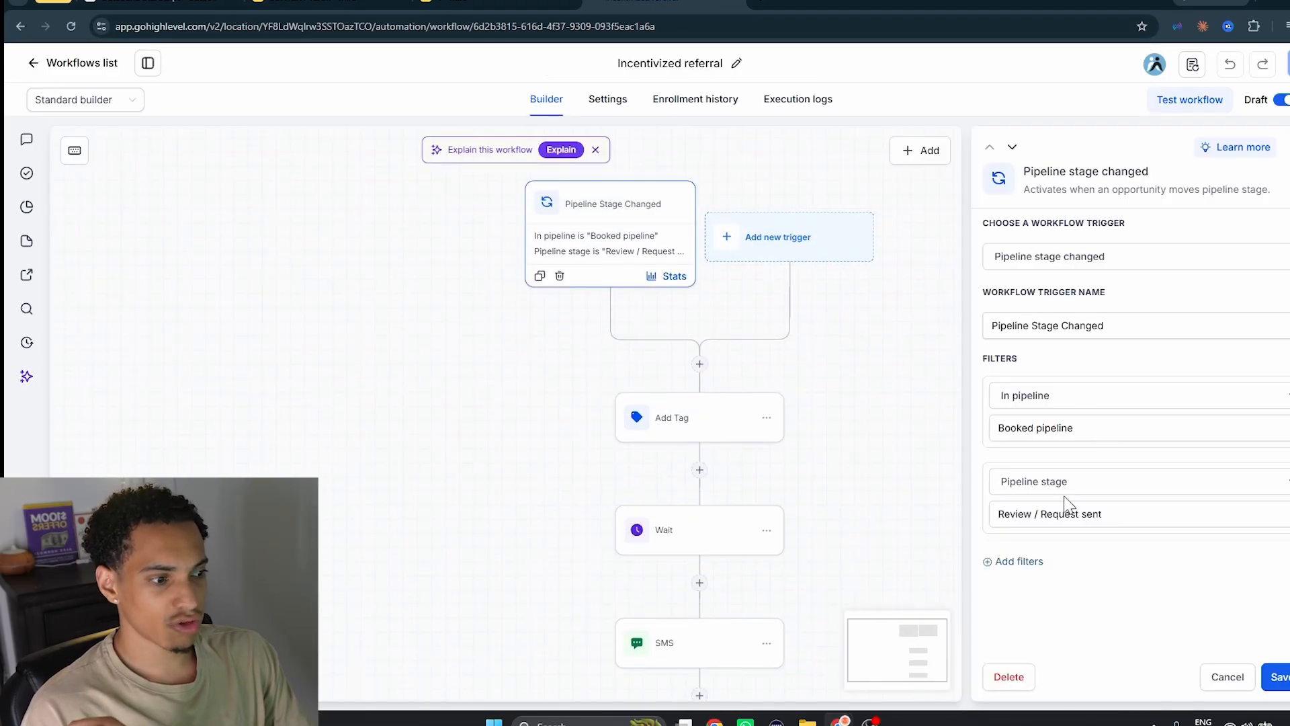
left_click(752, 437)
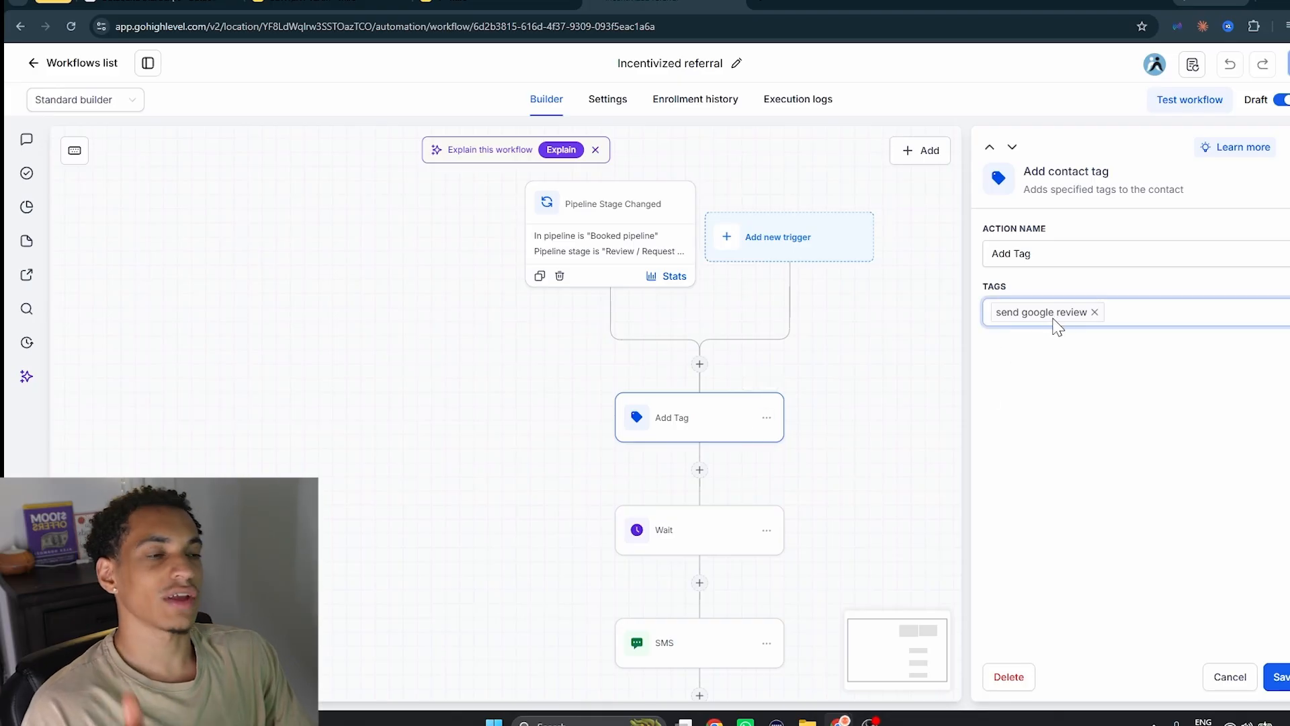
Check the waiting period and resume window of the Incentivized referral workflow's Wait action.
scroll(773, 467, "down", 1)
left_click(702, 476)
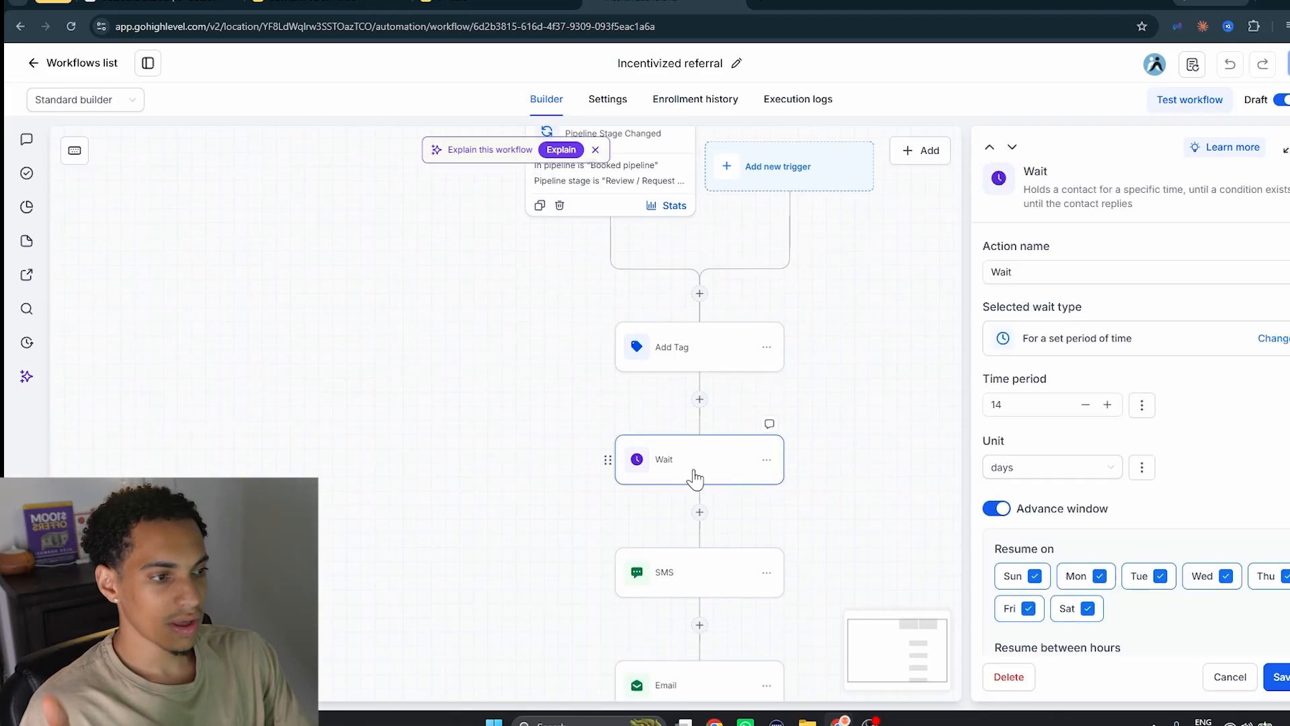
scroll(1053, 403, "down", 2)
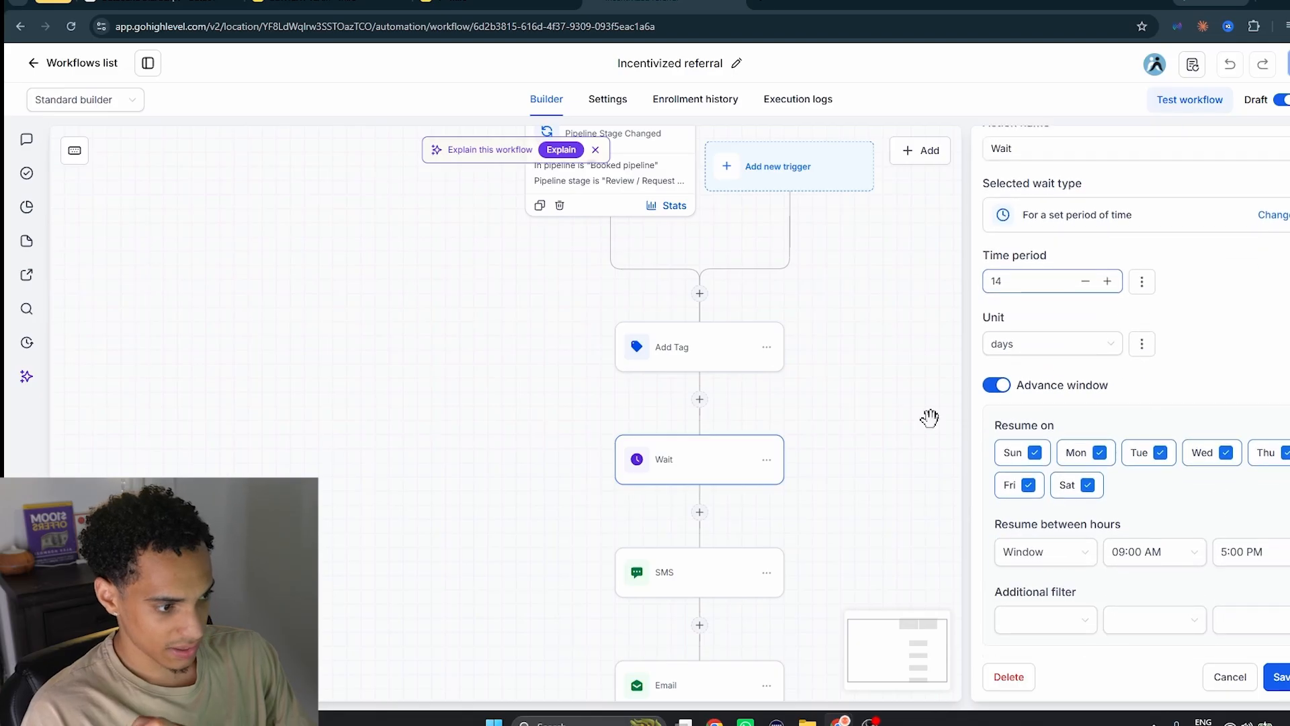
Open the SMS action after the Wait and read its friends and family referral offer.
scroll(719, 426, "down", 2)
left_click(699, 428)
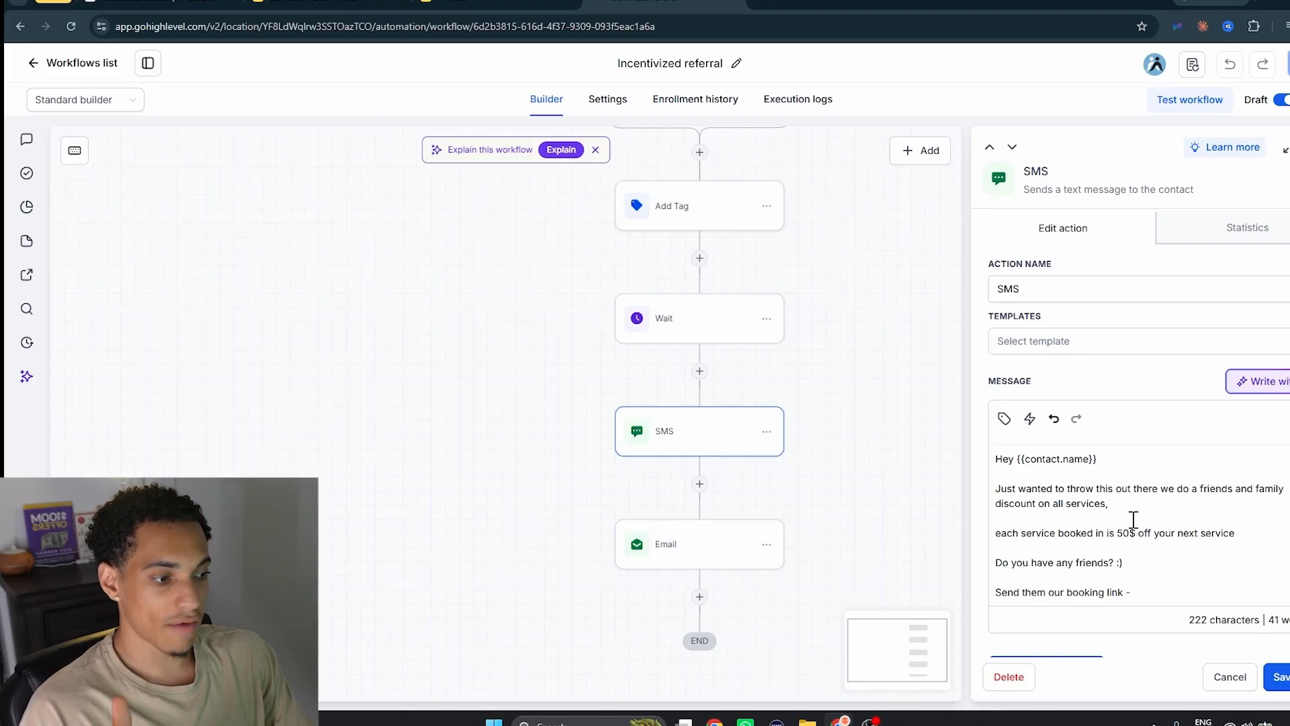
scroll(1135, 526, "down", 1)
scroll(1153, 522, "down", 1)
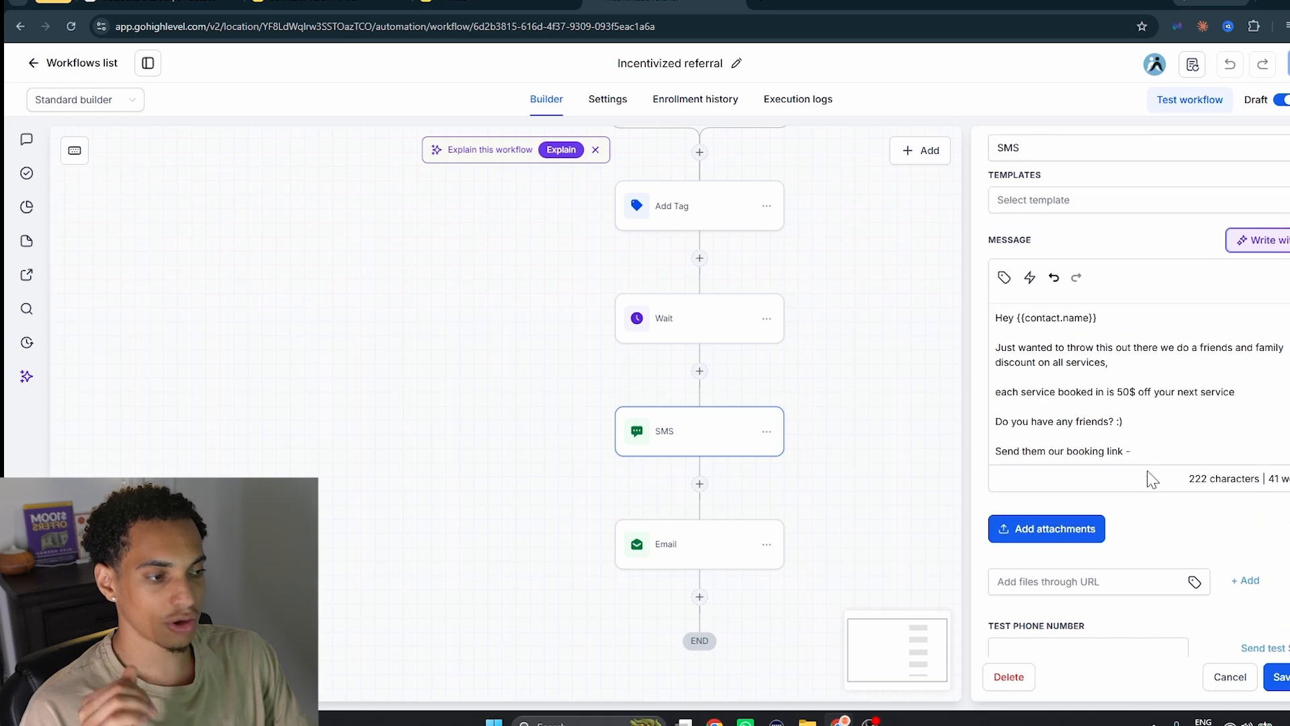
Open the Incentivized referral workflow's Email action and read its friends and family referral message.
scroll(1151, 500, "up", 1)
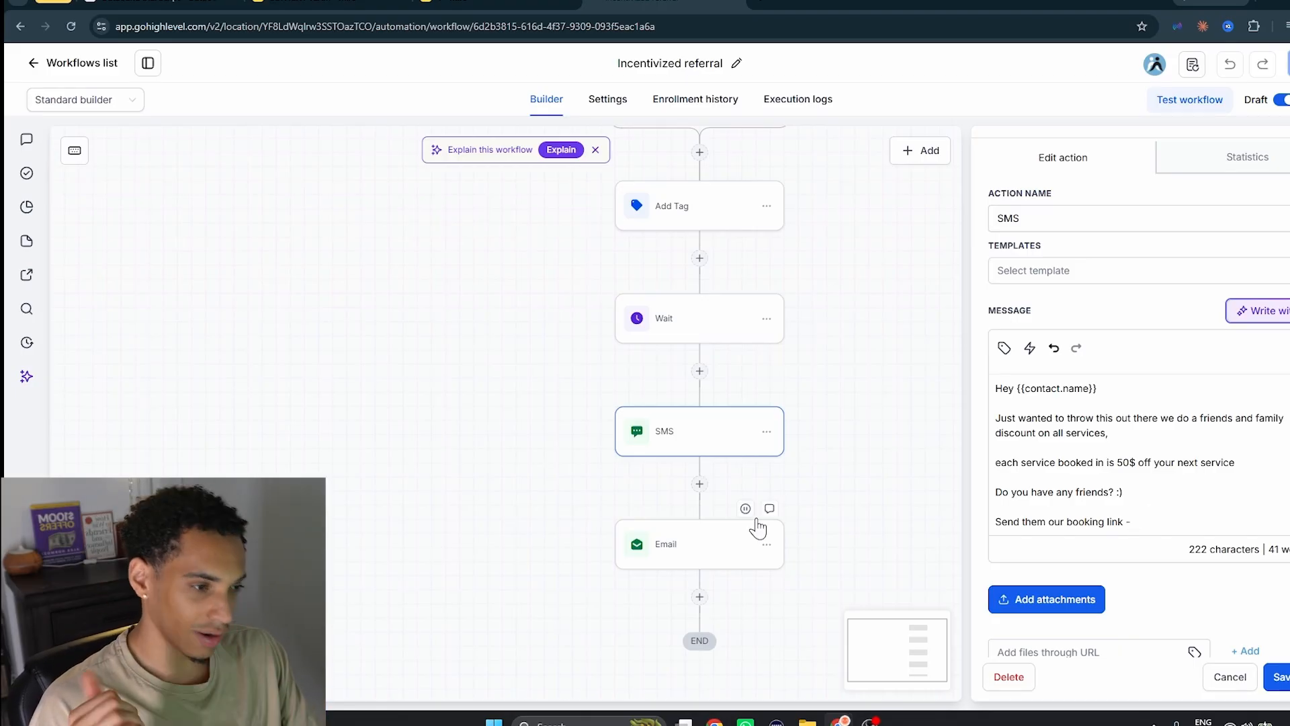
left_click(685, 561)
scroll(1152, 461, "down", 8)
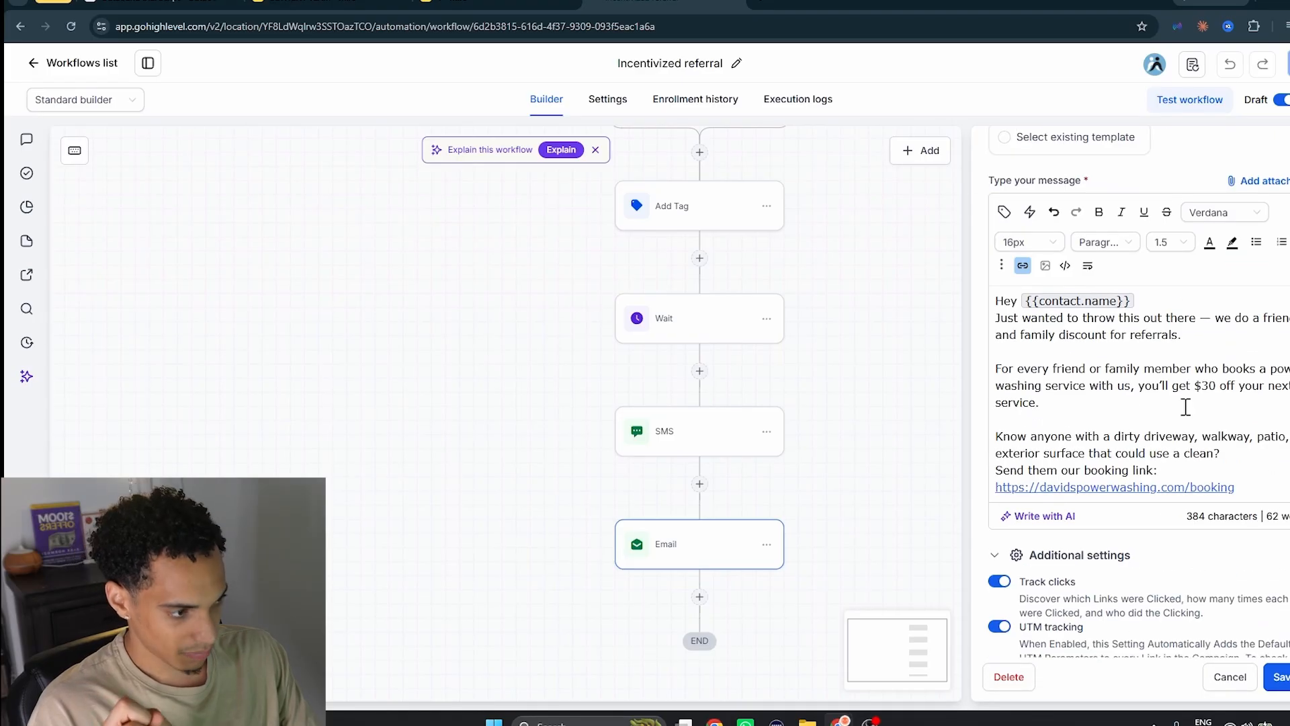
scroll(1206, 409, "up", 1)
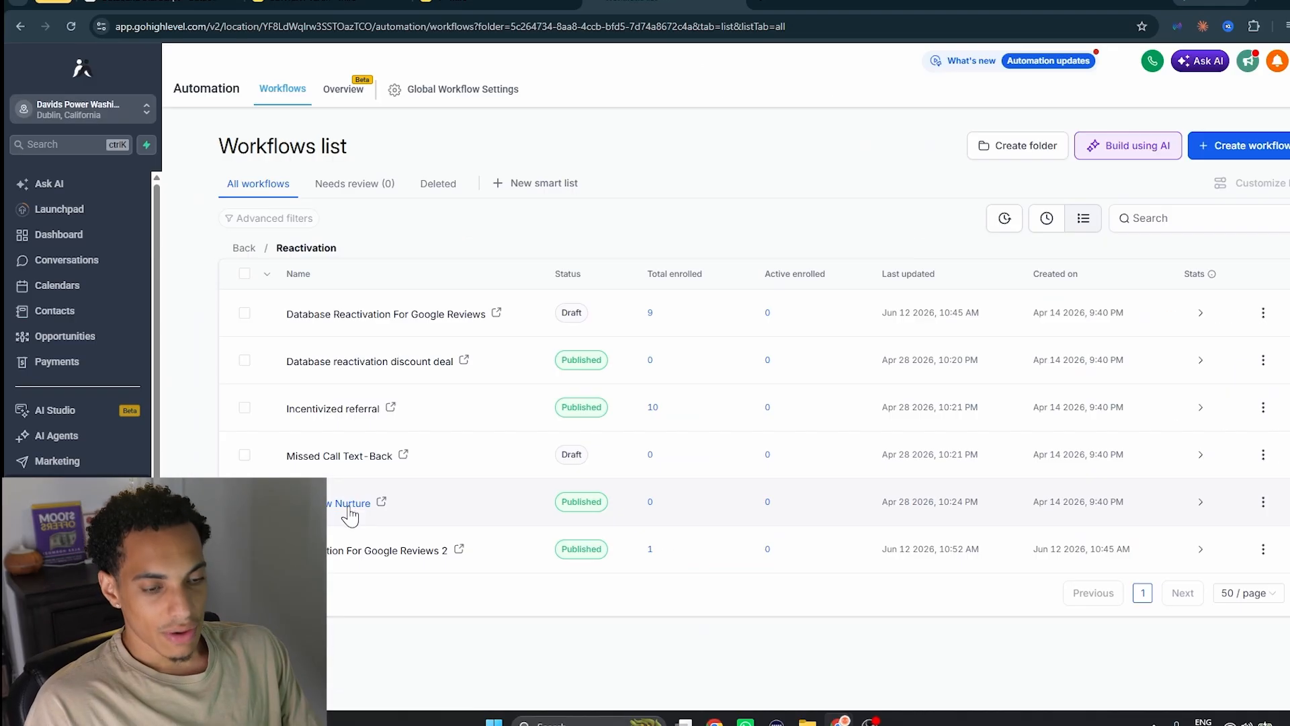
Open the No-Show Nurture workflow and check the filters of its Pipeline Stage Changed trigger.
left_click(367, 498)
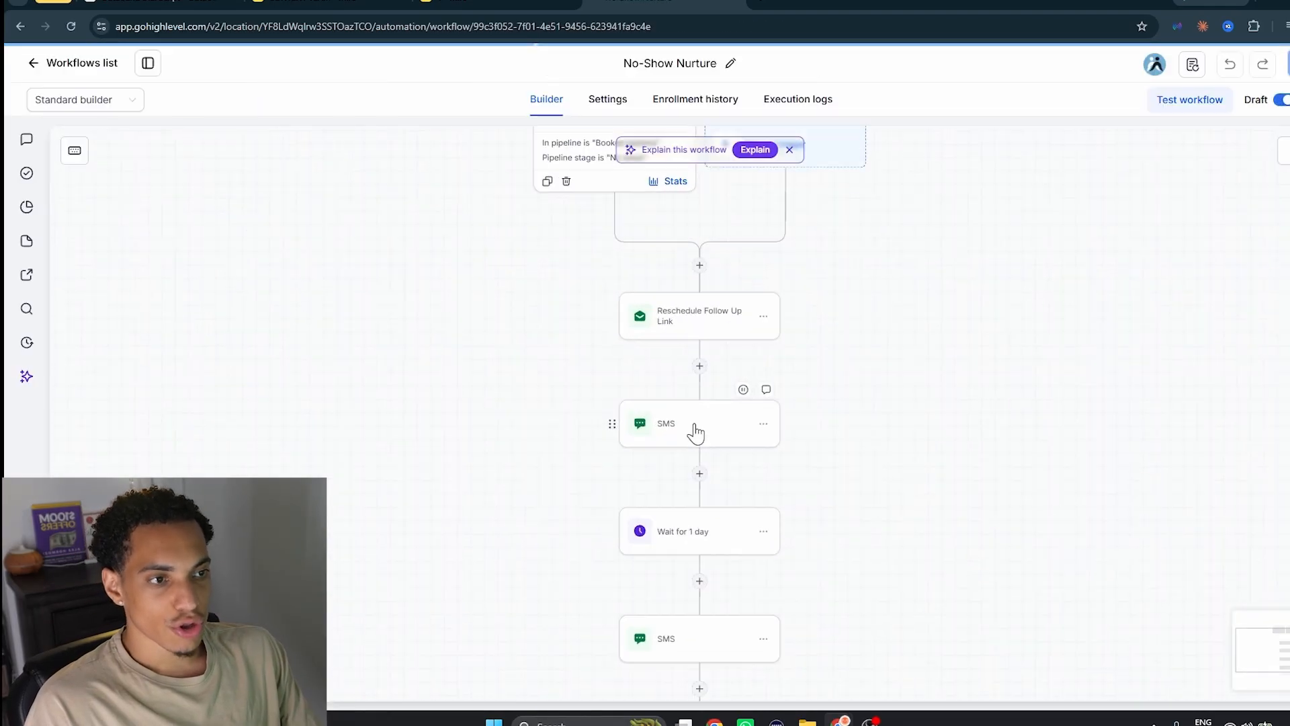
scroll(695, 432, "up", 4)
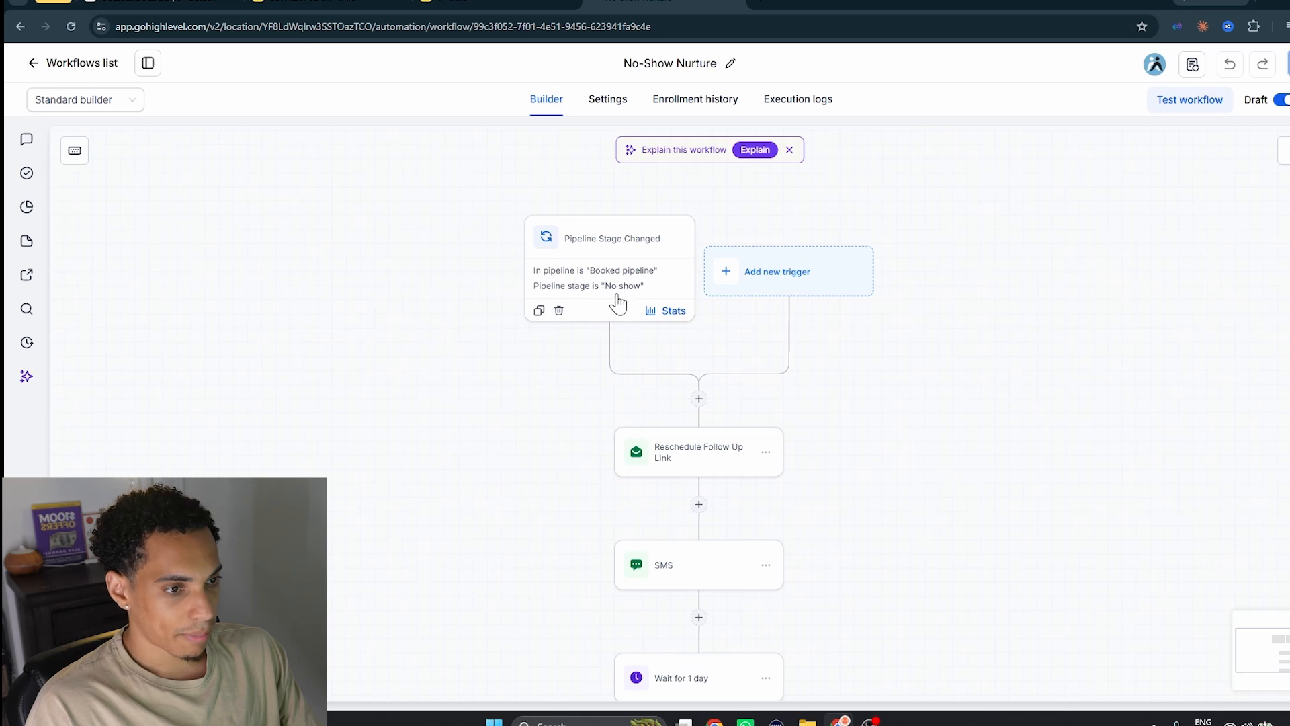
left_click(613, 299)
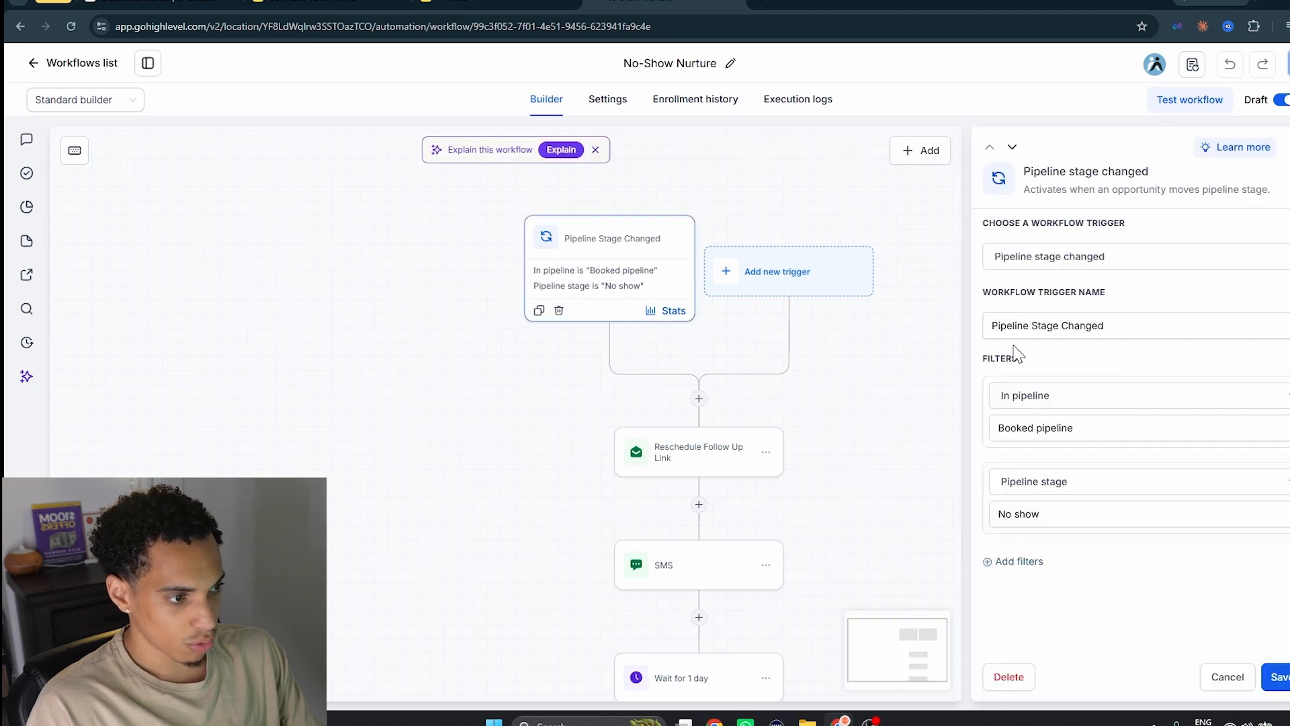
Read the Reschedule Follow Up Link email in the No-Show Nurture workflow, highlighting its booking link.
scroll(850, 361, "down", 2)
left_click(701, 390)
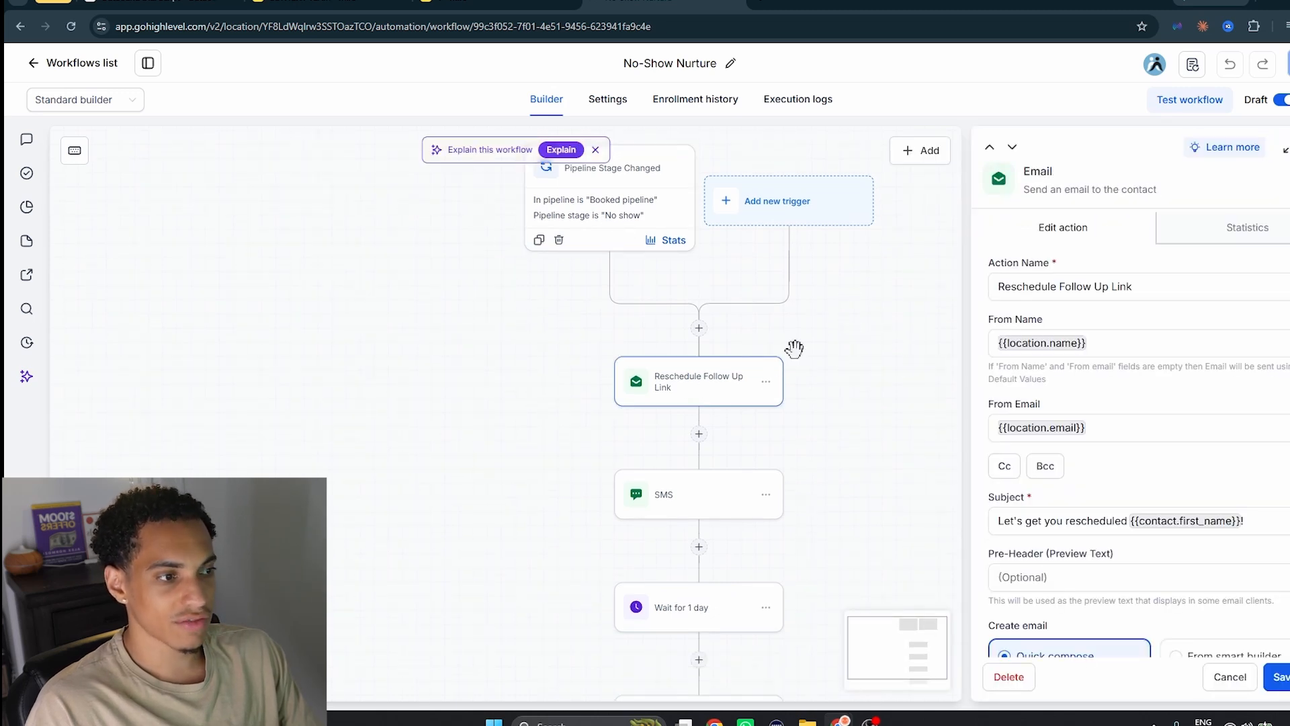
scroll(1167, 413, "down", 8)
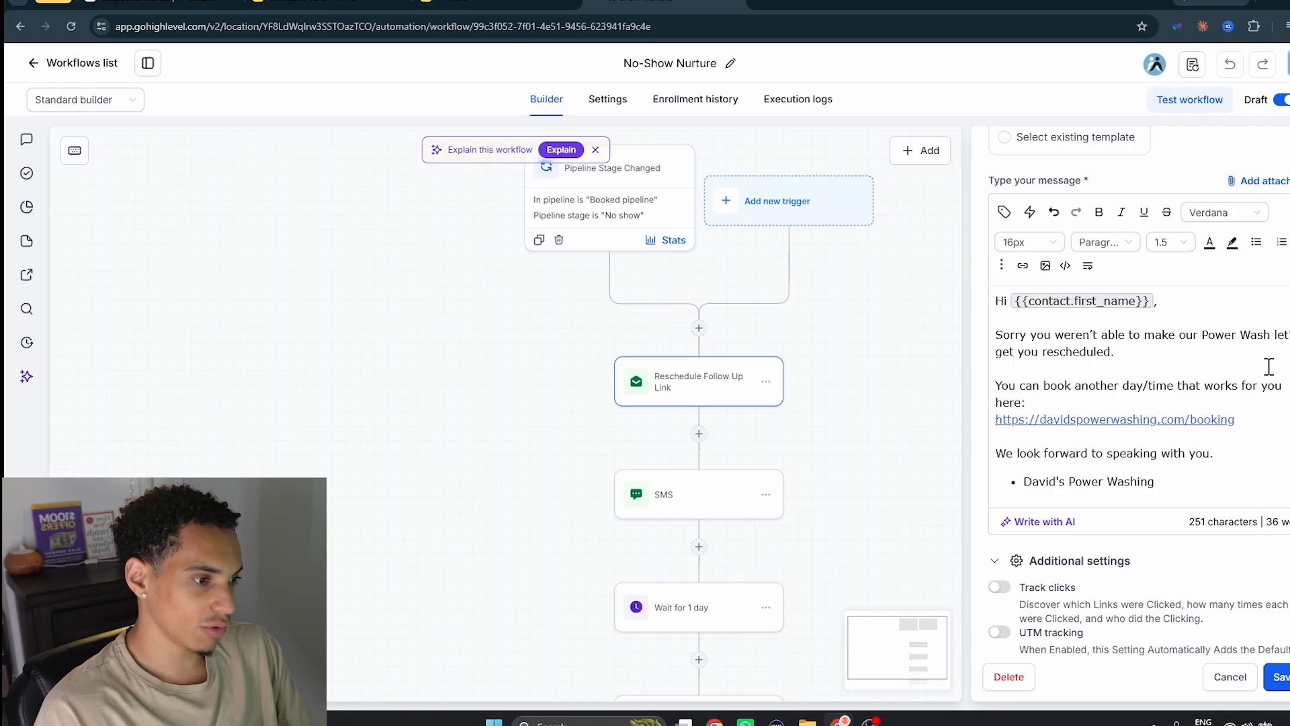
left_click_drag(1251, 415, 990, 422)
left_click(1001, 435)
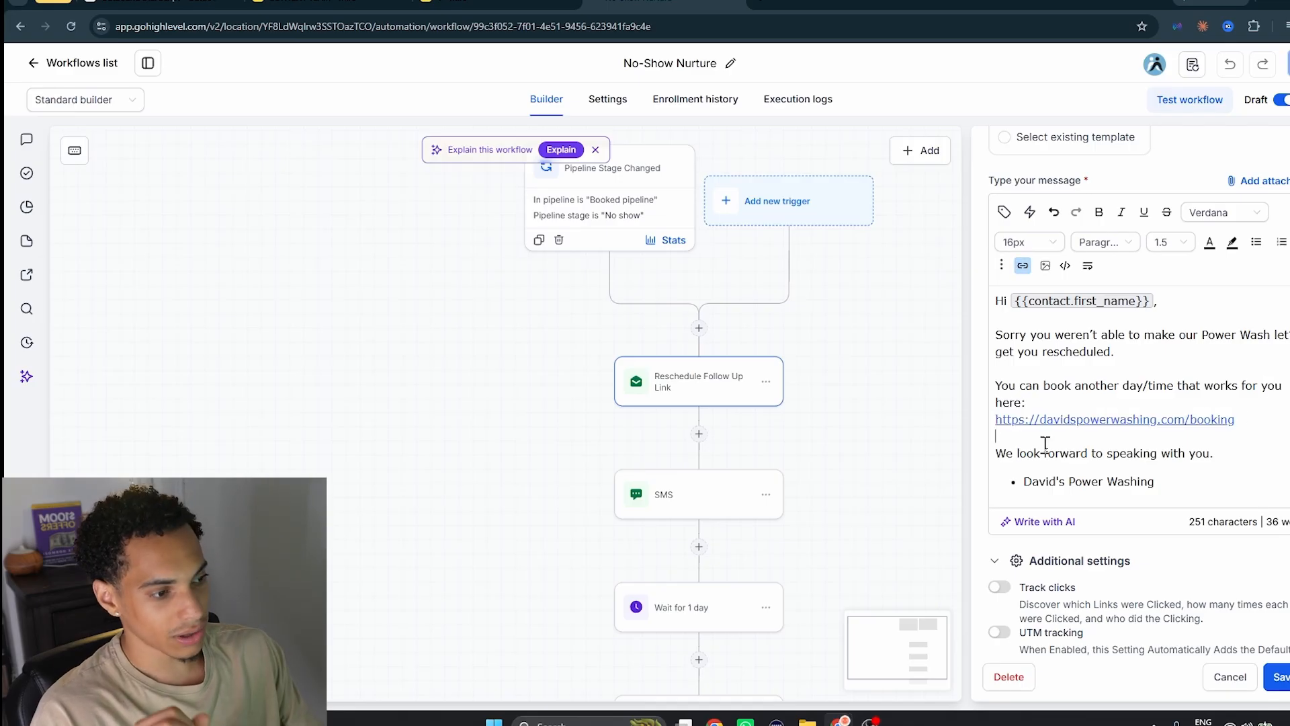
scroll(1073, 418, "down", 2)
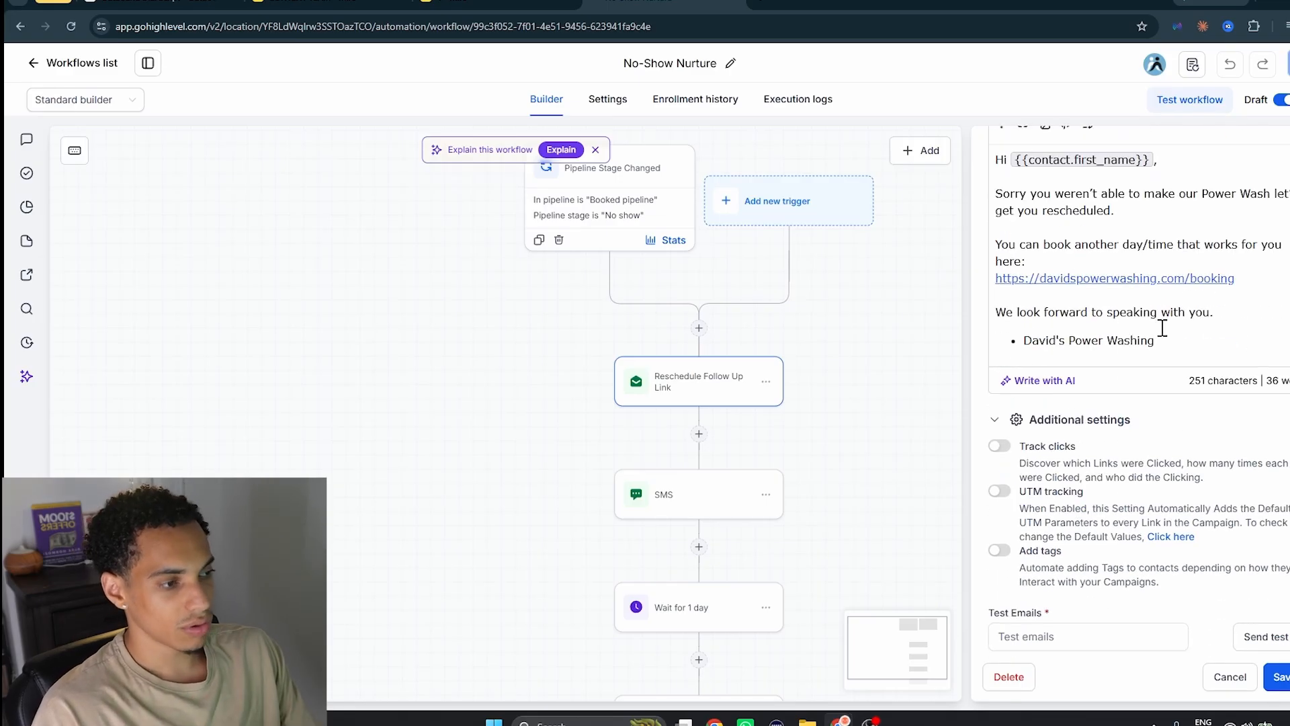
Read the SMS action that follows the Reschedule Follow Up Link email, highlighting its booking link.
scroll(714, 454, "down", 1)
left_click(703, 455)
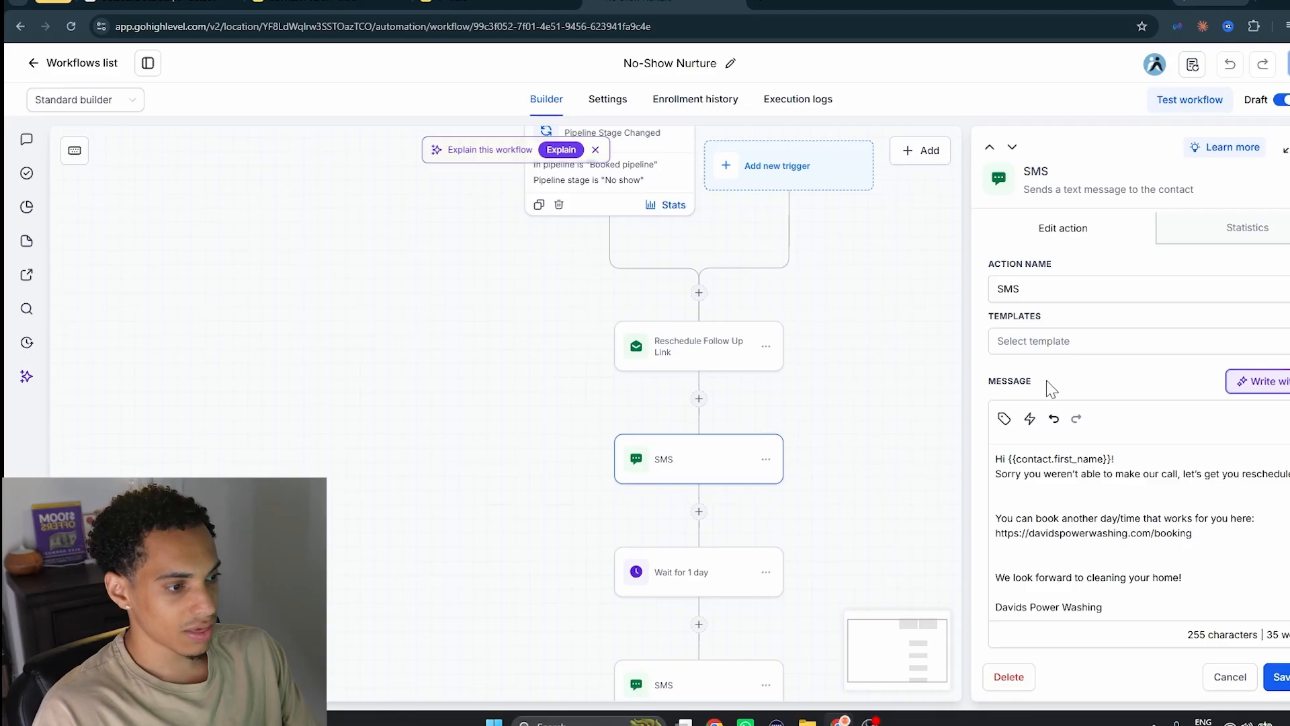
scroll(1075, 364, "down", 2)
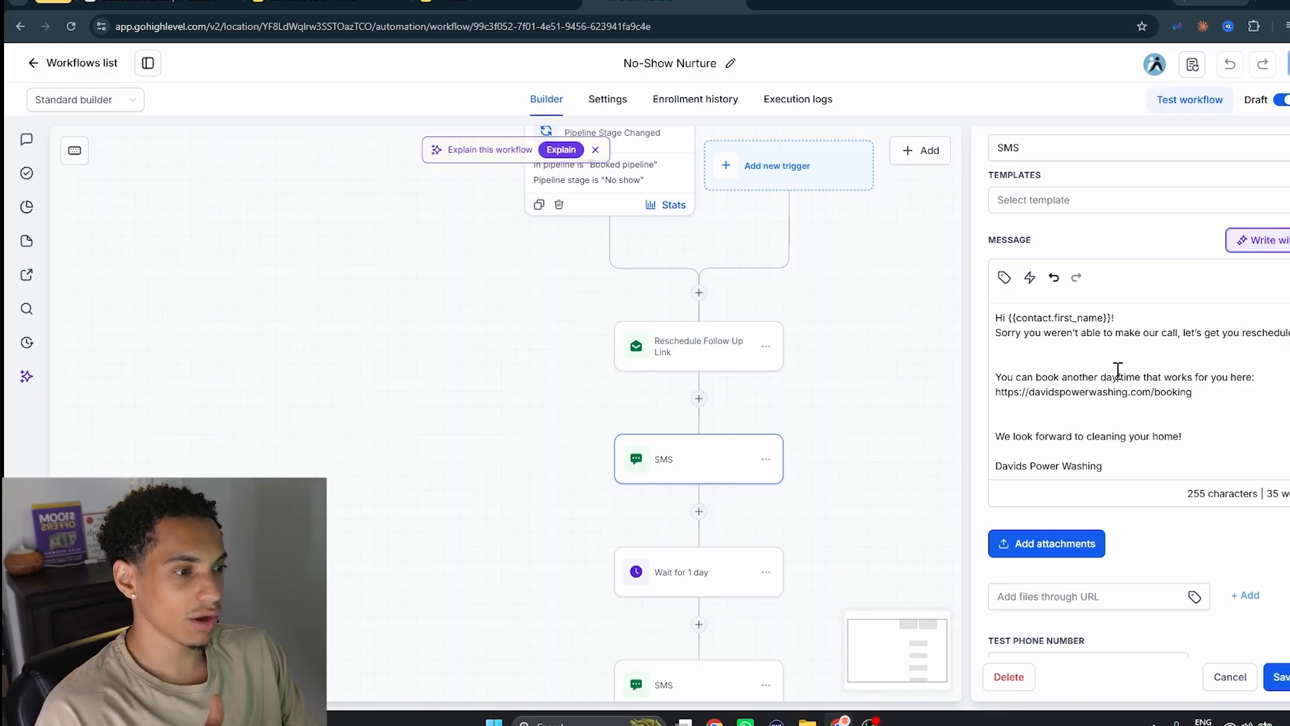
left_click_drag(1219, 390, 989, 400)
left_click(1156, 429)
scroll(1146, 424, "down", 1)
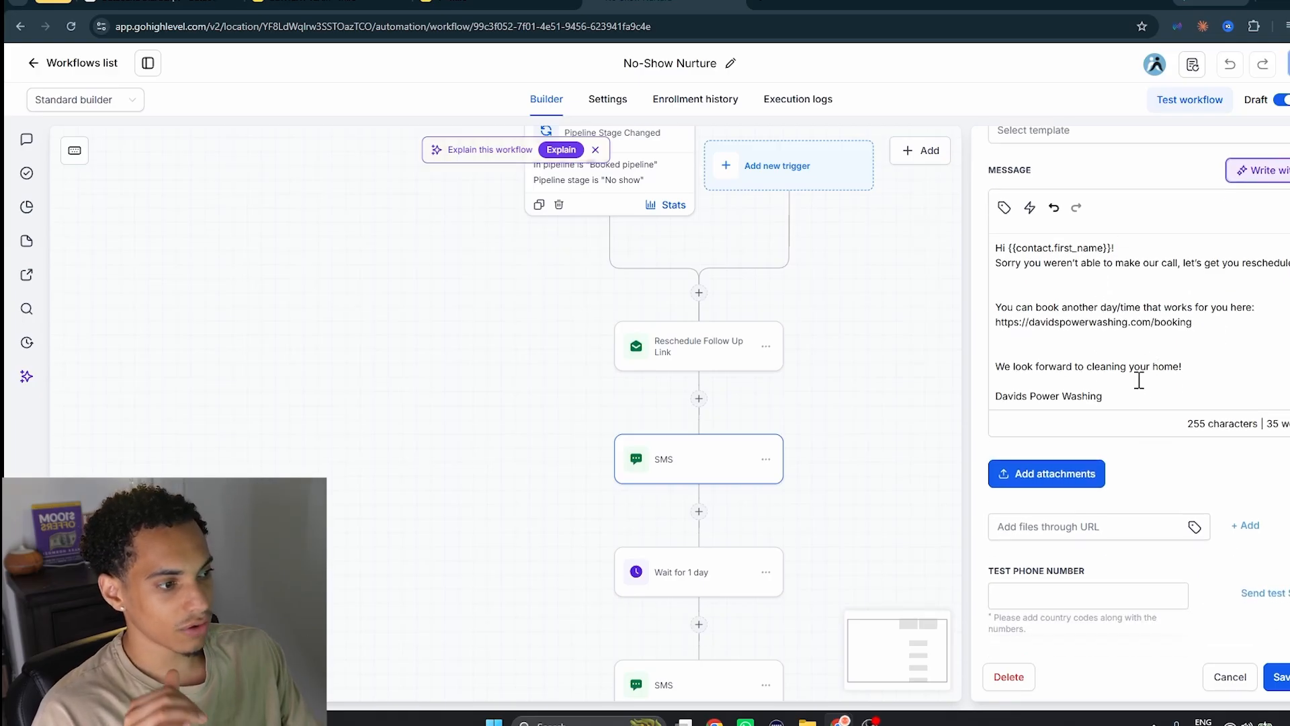
Check the Wait for 1 day action's reply and timeout settings, and read the final check-back SMS.
scroll(865, 396, "down", 3)
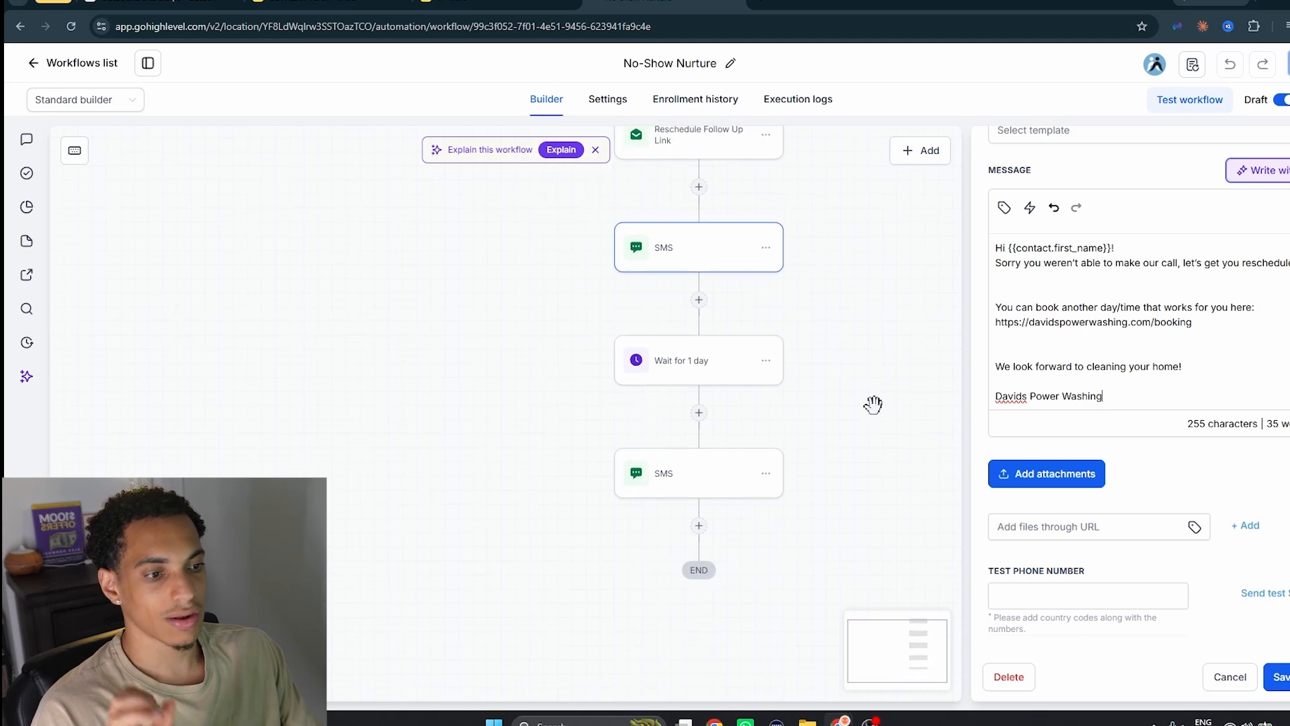
left_click(697, 369)
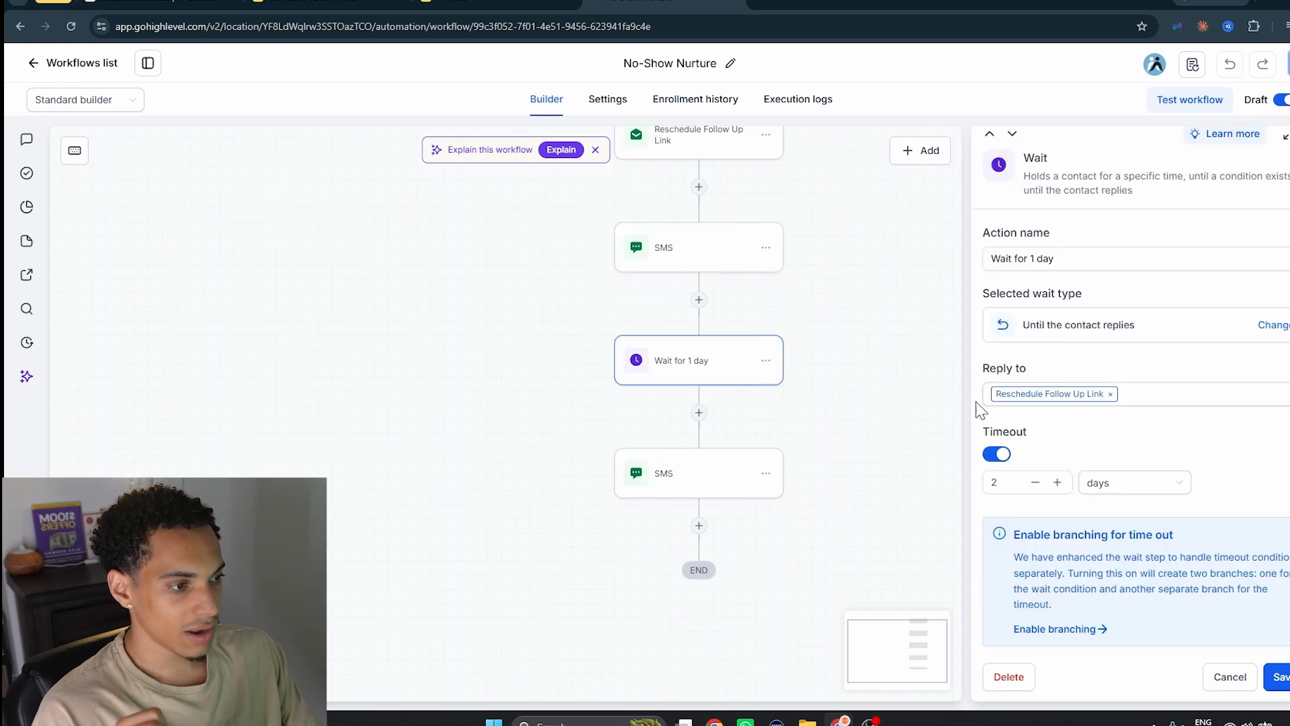
left_click(679, 487)
scroll(1152, 450, "down", 1)
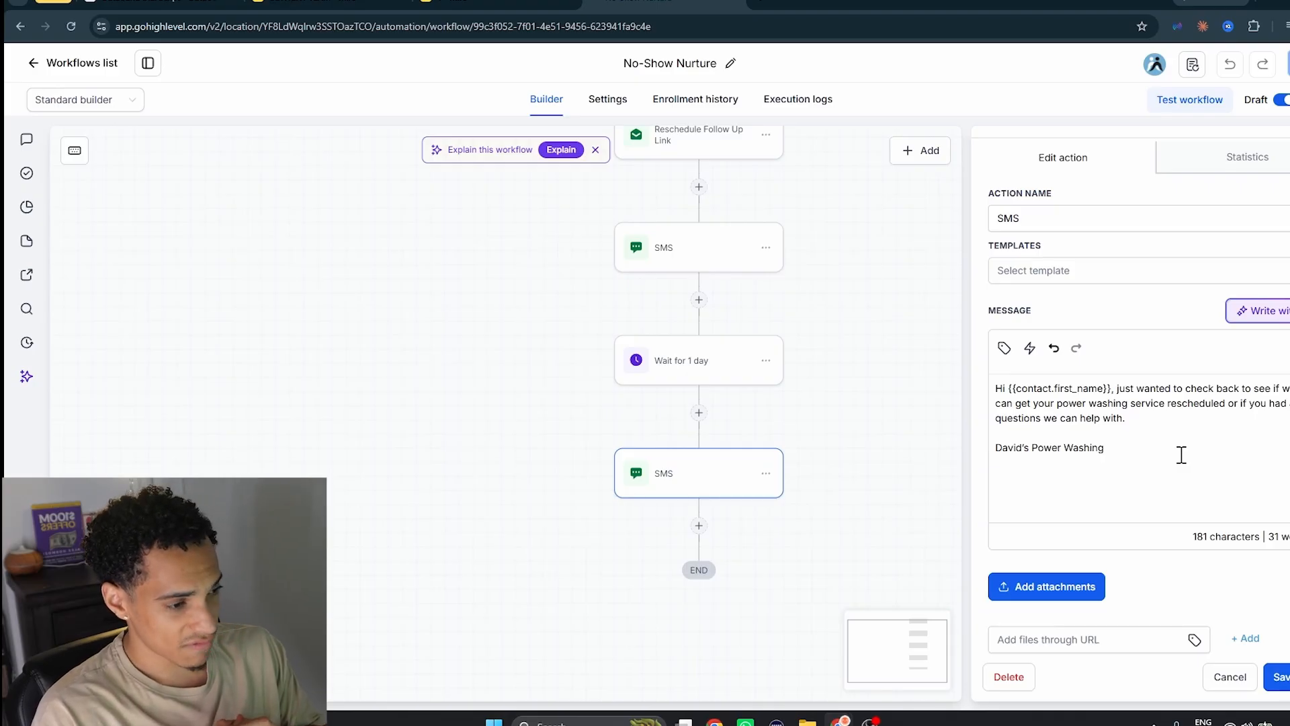
scroll(741, 444, "down", 4)
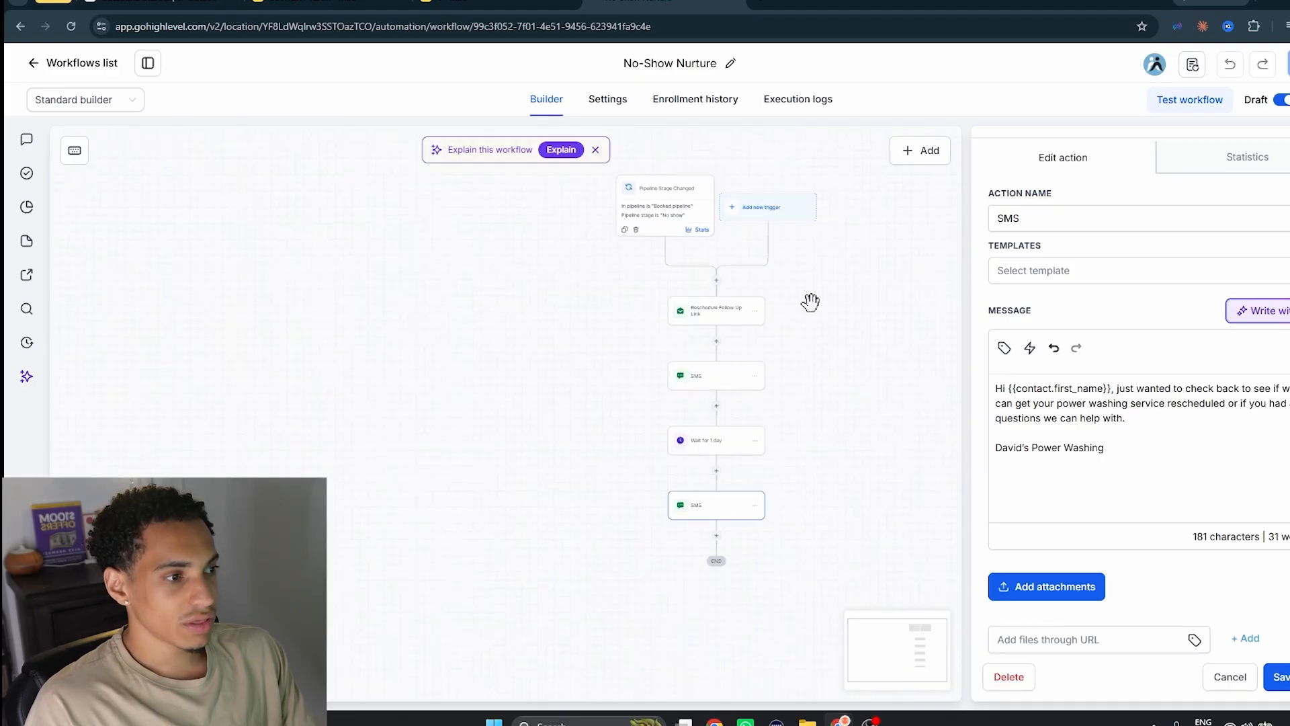
scroll(752, 361, "down", 1)
scroll(1064, 373, "down", 1)
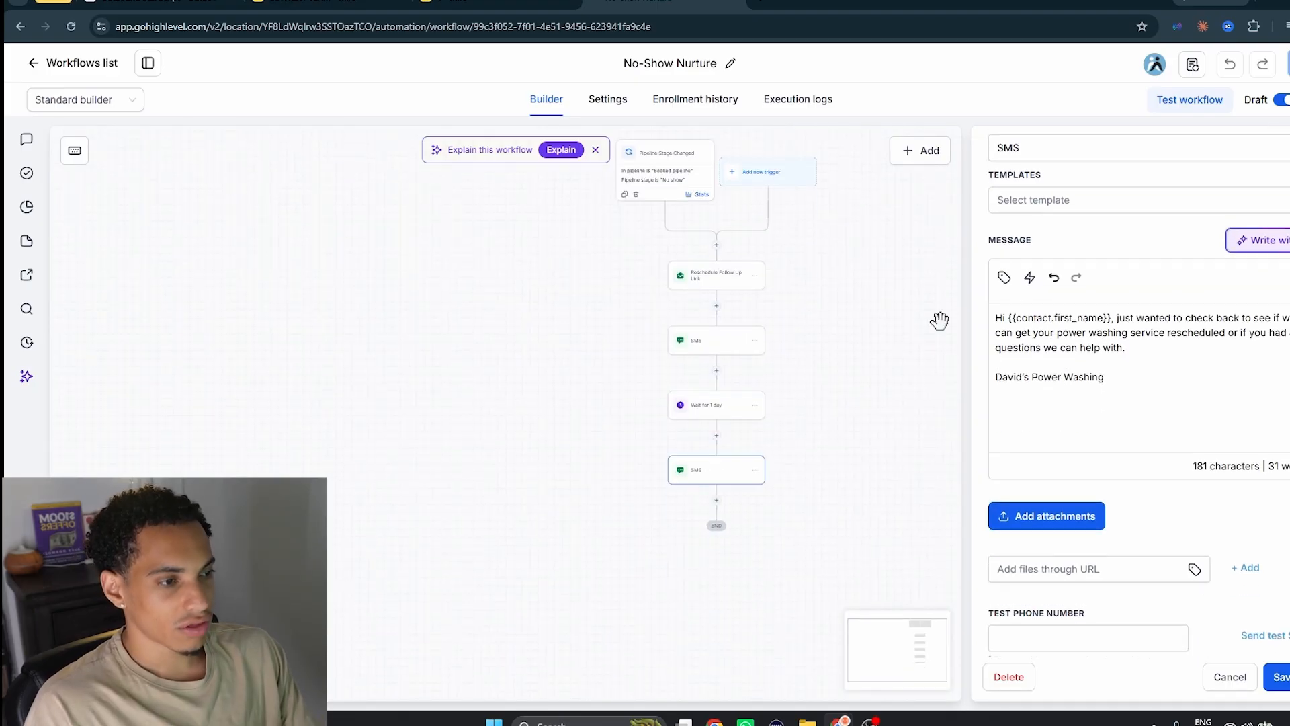
Open the Booked to stop all workflow and check its first Customer Booked Appointment trigger and the Remove from Workflow action.
left_click(102, 65)
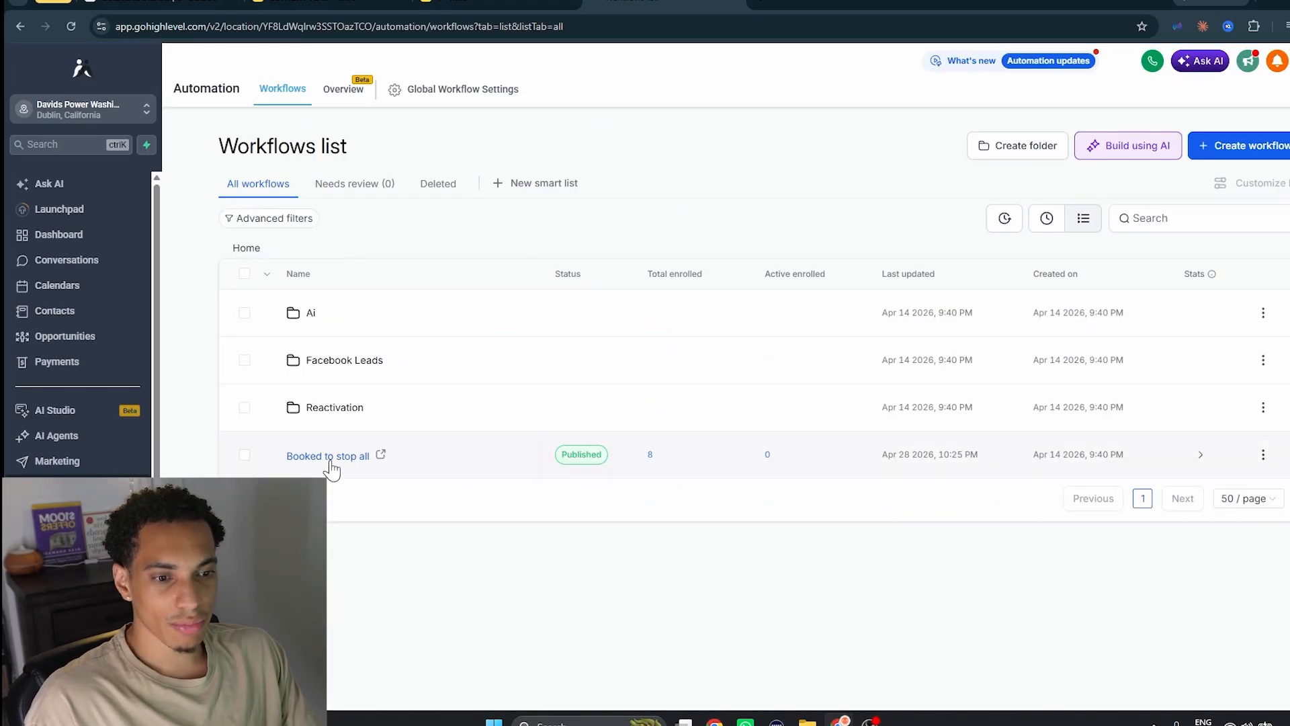
left_click(328, 456)
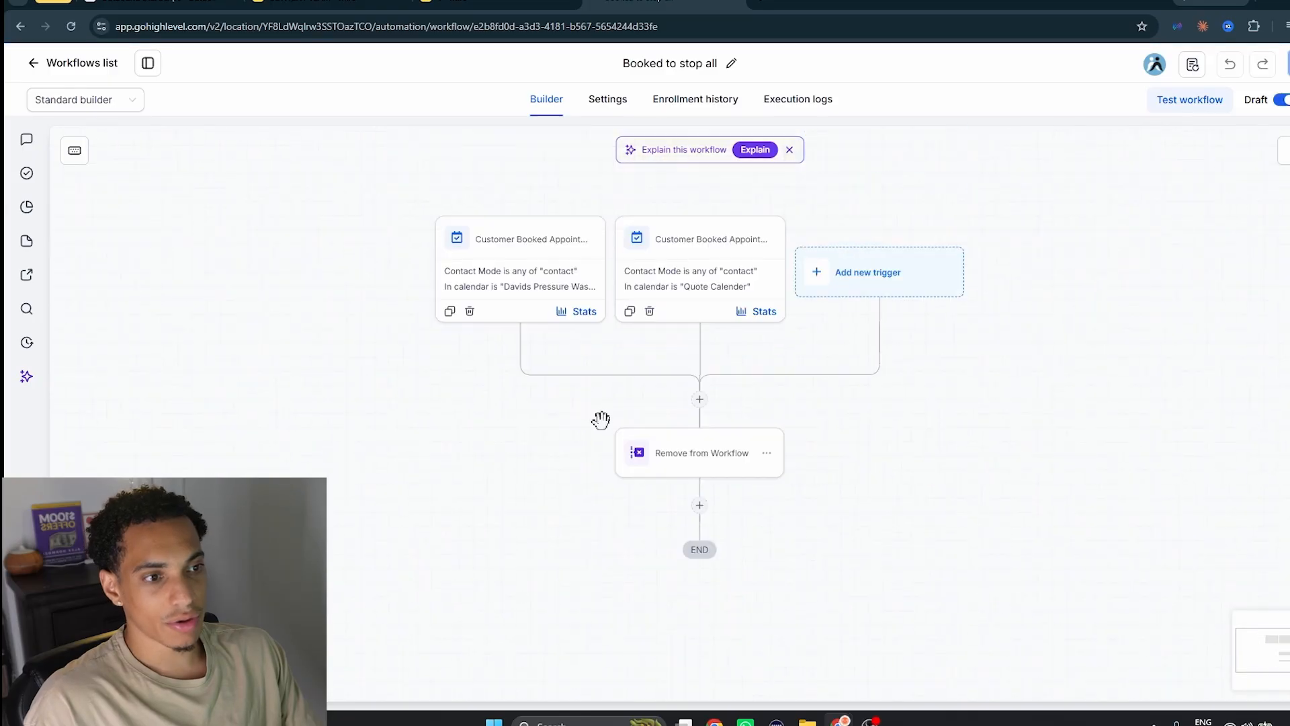
scroll(518, 397, "up", 3)
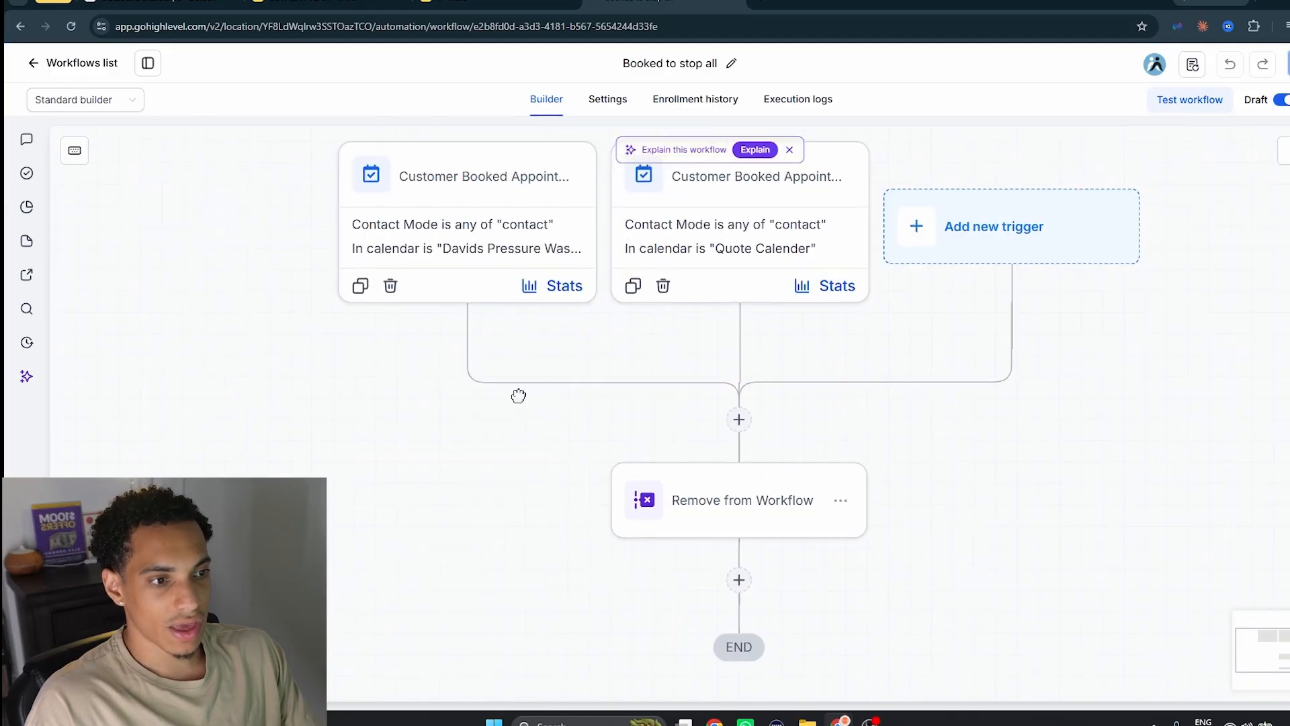
left_click(452, 265)
scroll(438, 463, "down", 3)
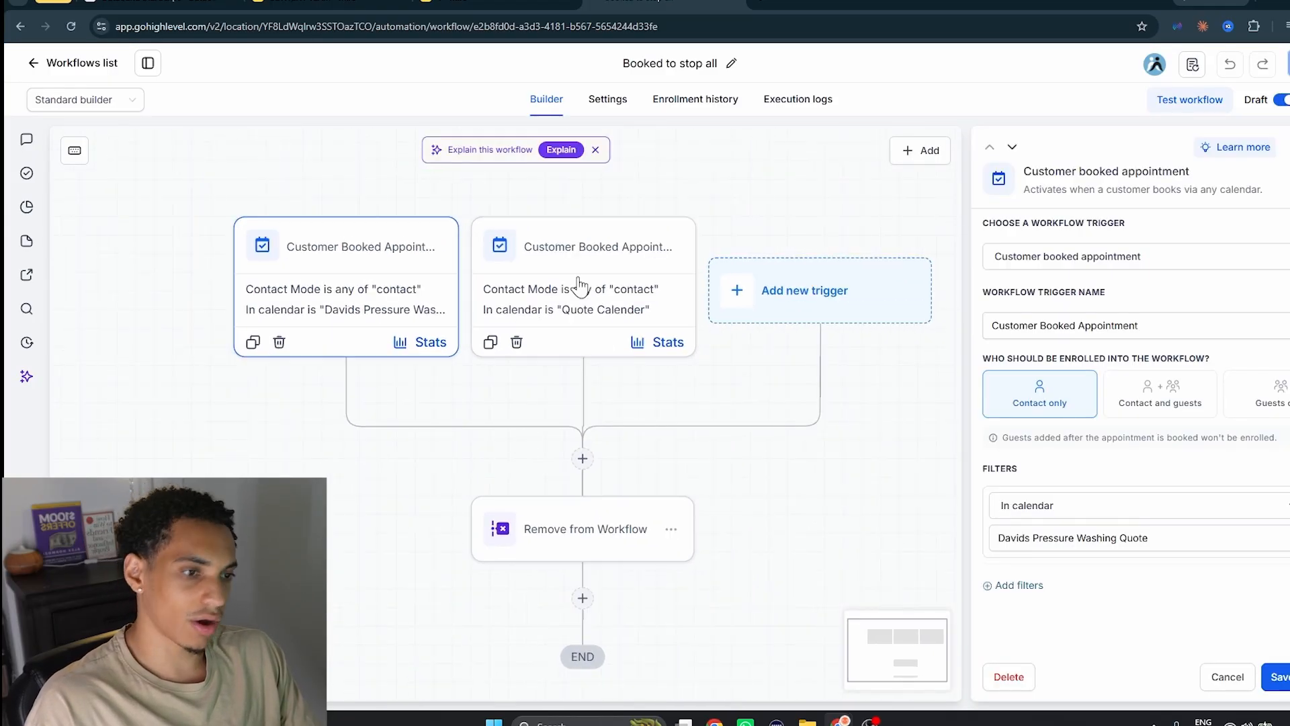
left_click(572, 538)
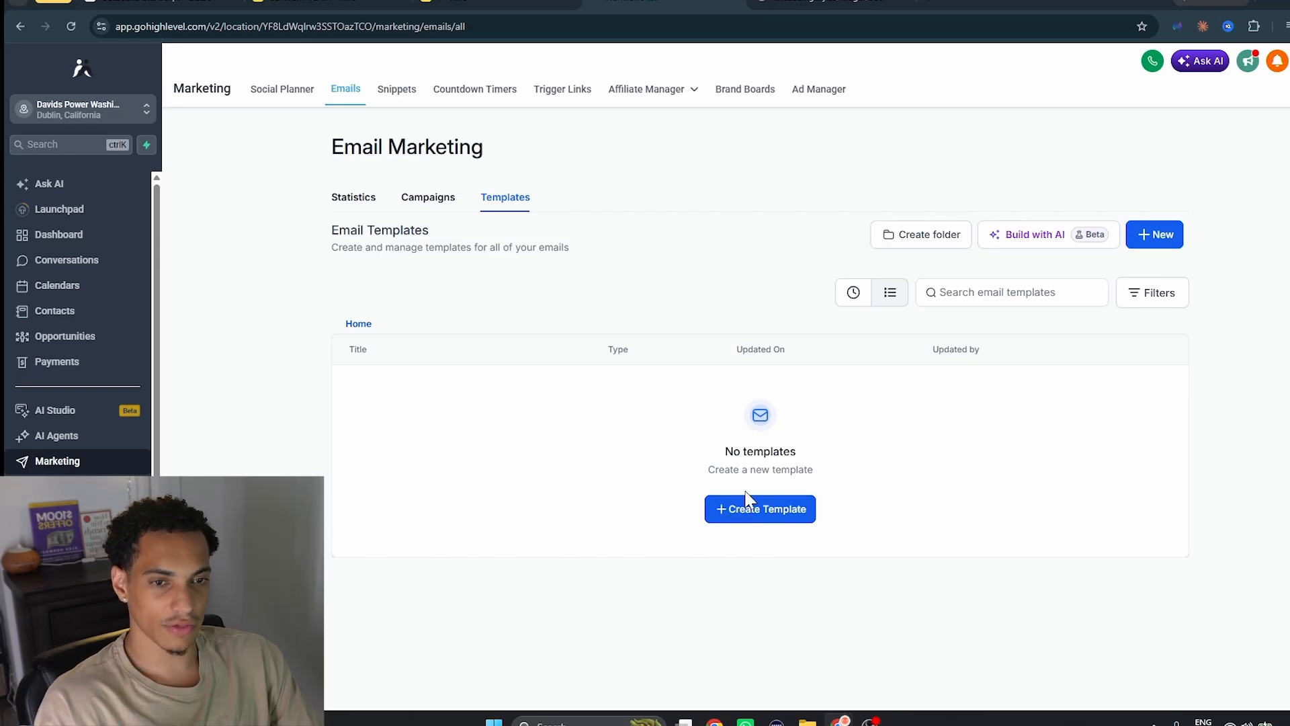
Create an email template in the Code Editor, select all of its sample HTML, and leave the editor.
left_click(773, 514)
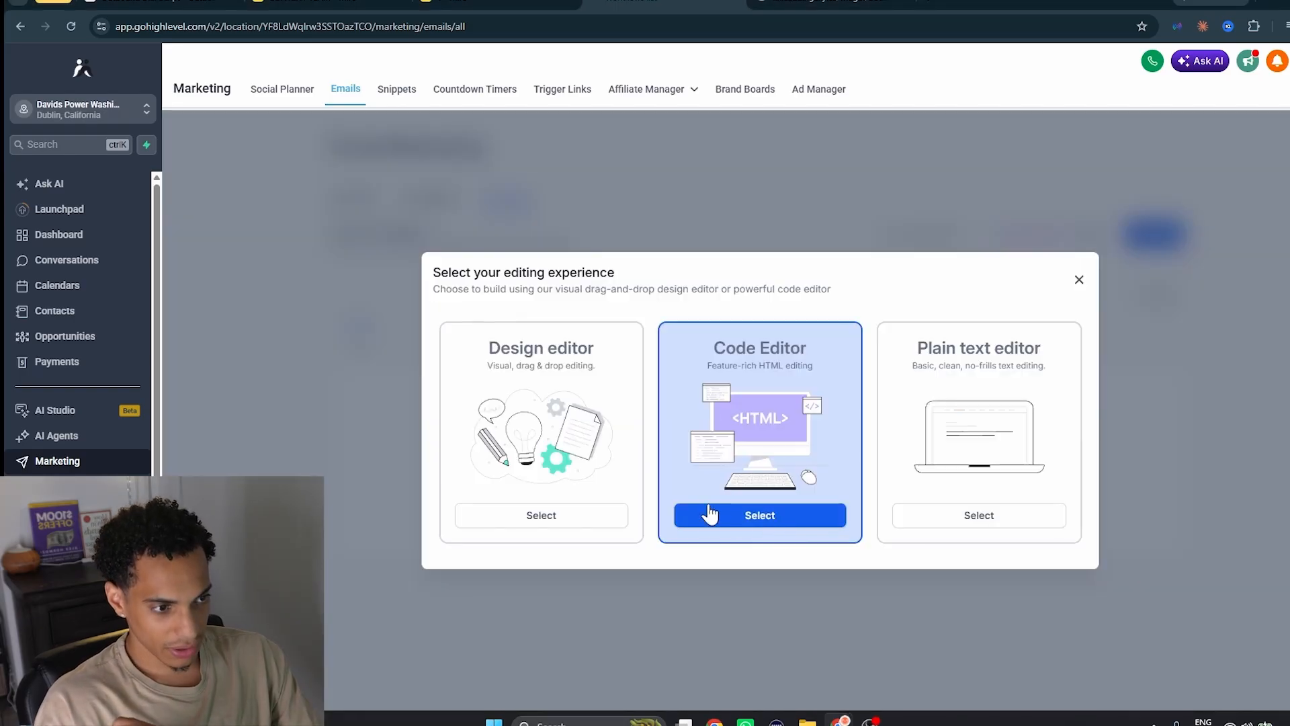
left_click(741, 518)
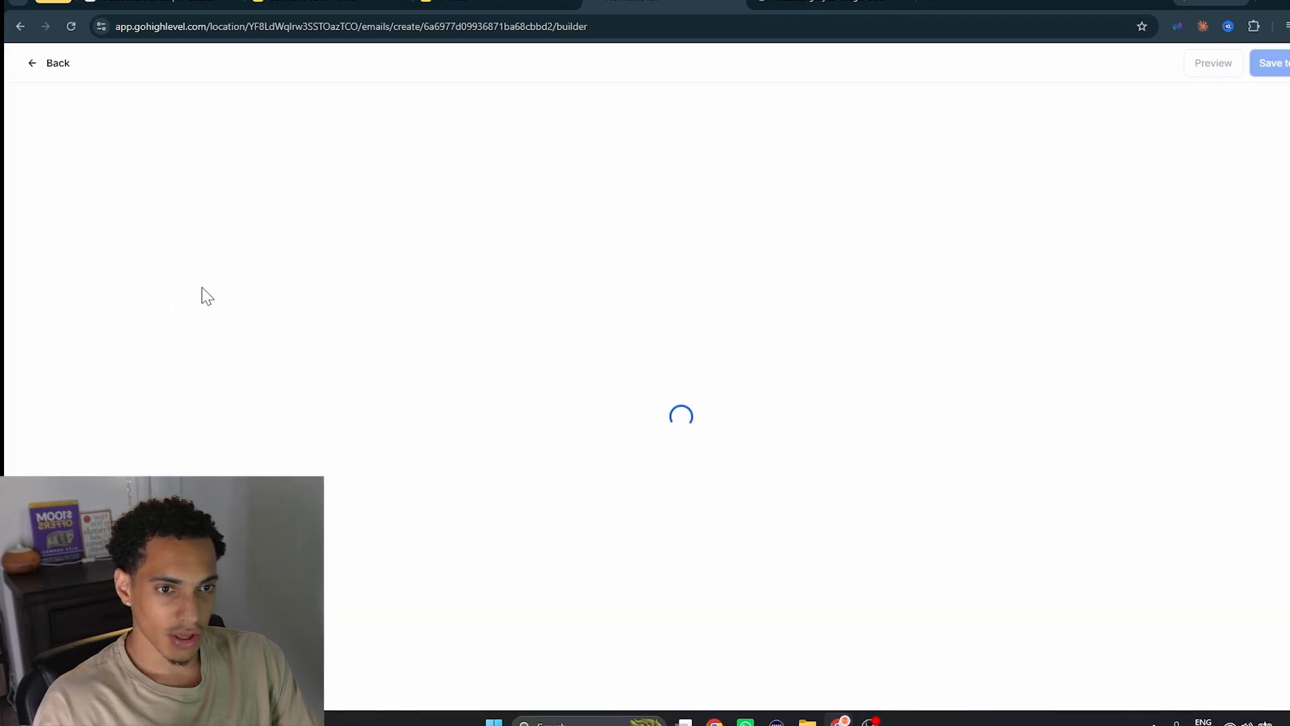
scroll(835, 334, "down", 4)
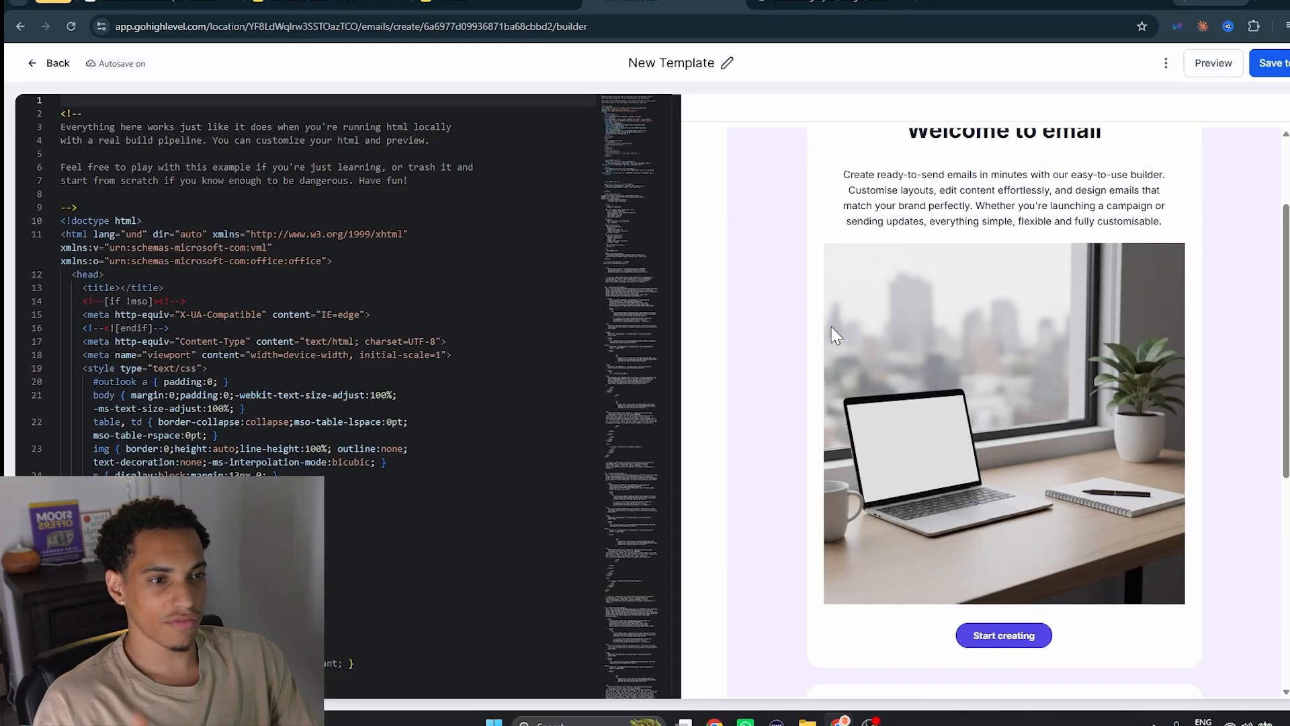
scroll(269, 331, "down", 1)
triple_click(283, 308)
key("ctrl+a")
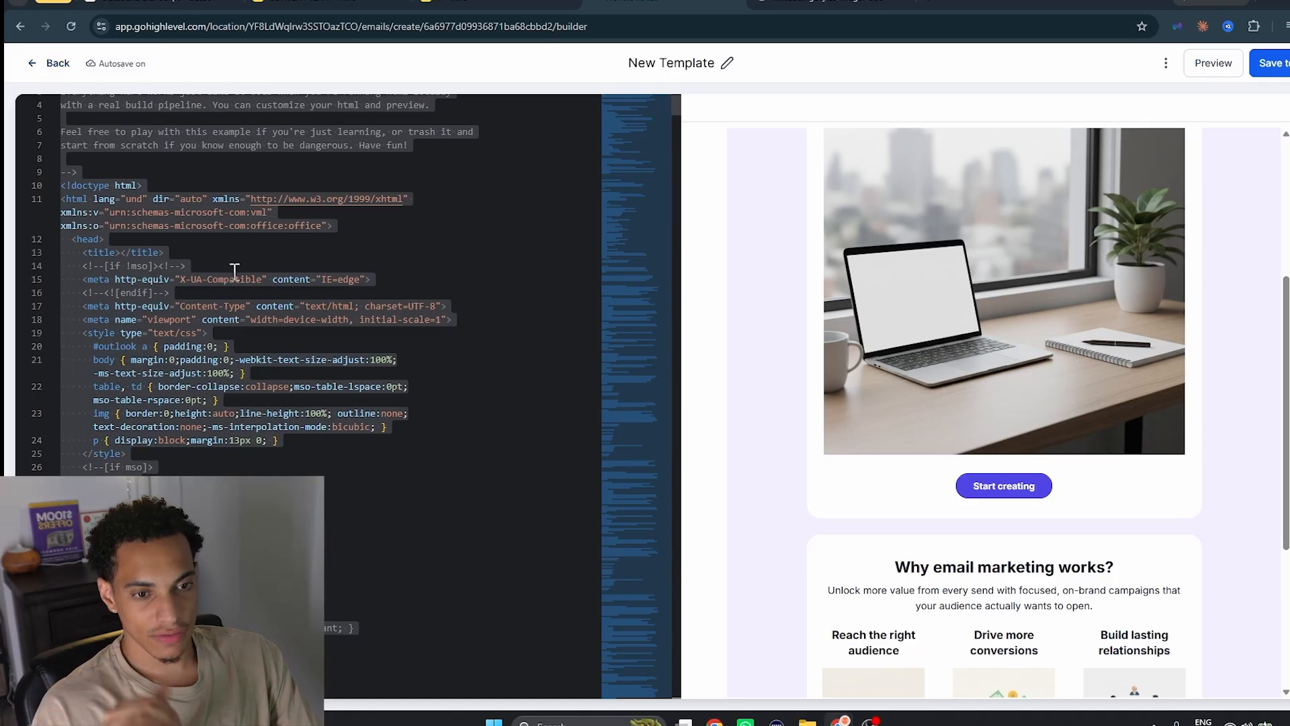
left_click(49, 63)
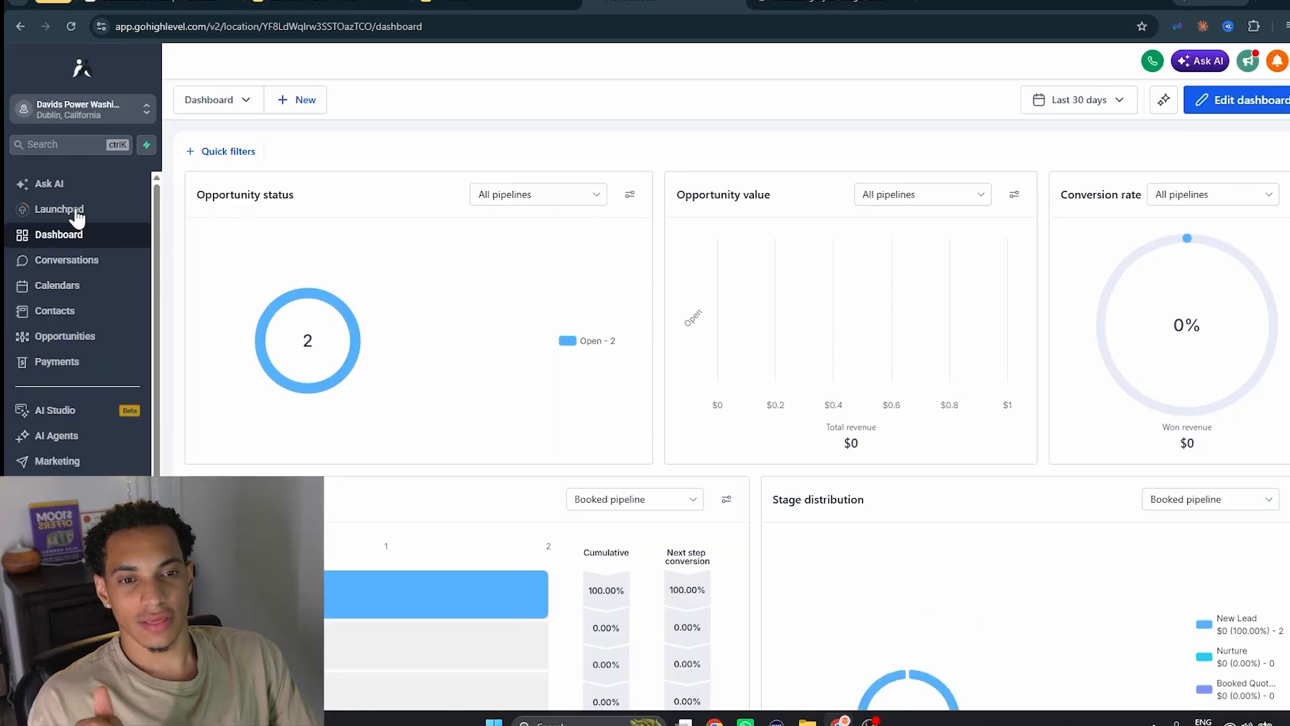
View the Launchpad setup guide and browse the available integrations in the account settings.
left_click(67, 214)
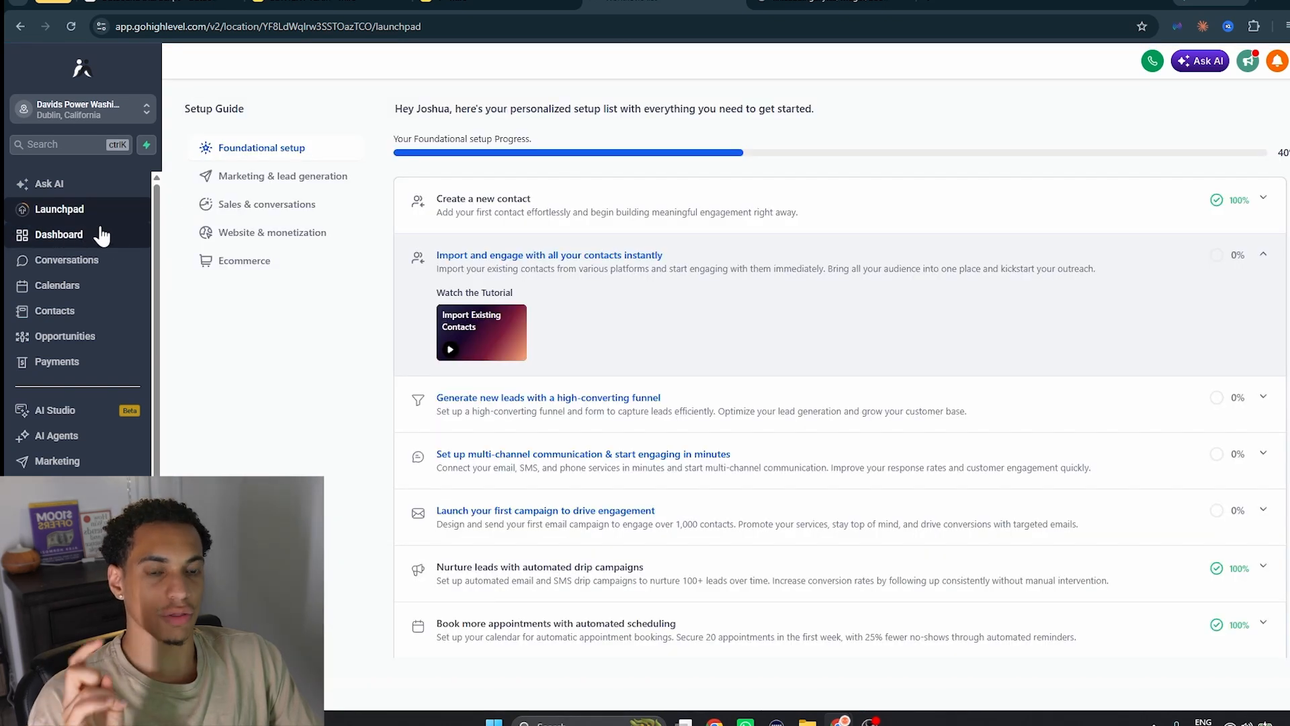
scroll(37, 440, "down", 3)
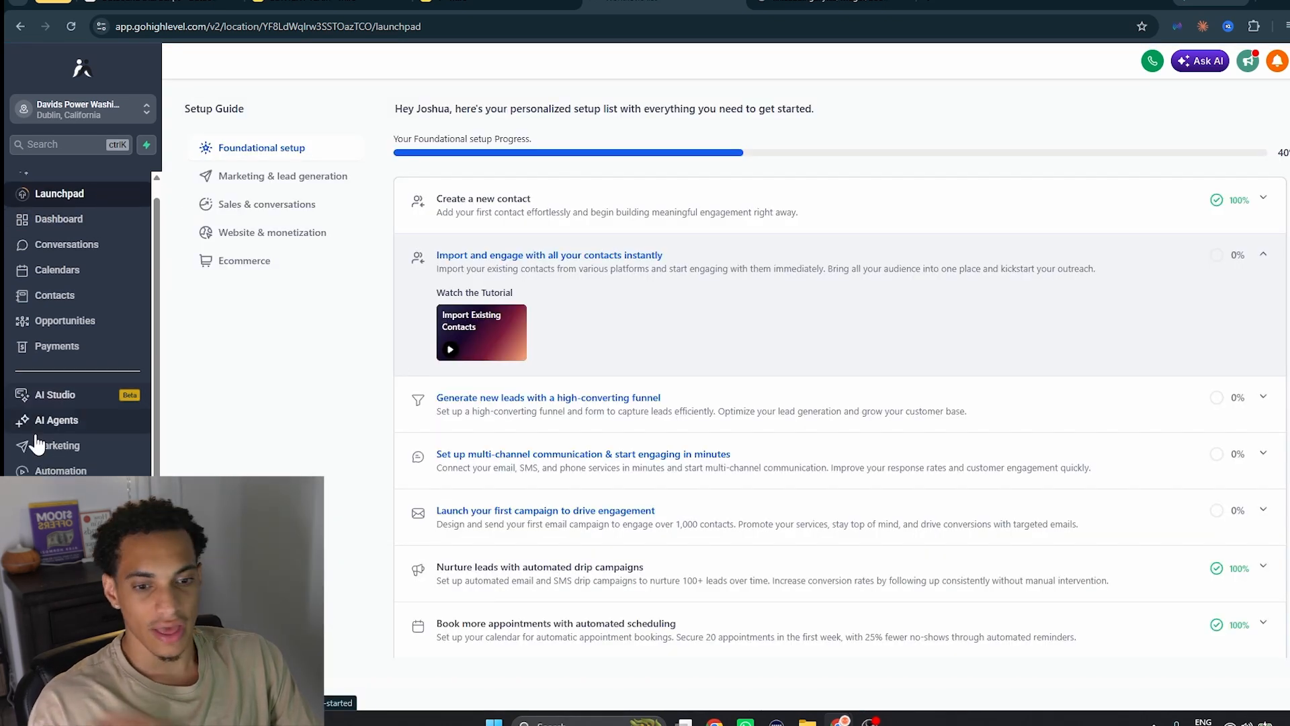
left_click(54, 691)
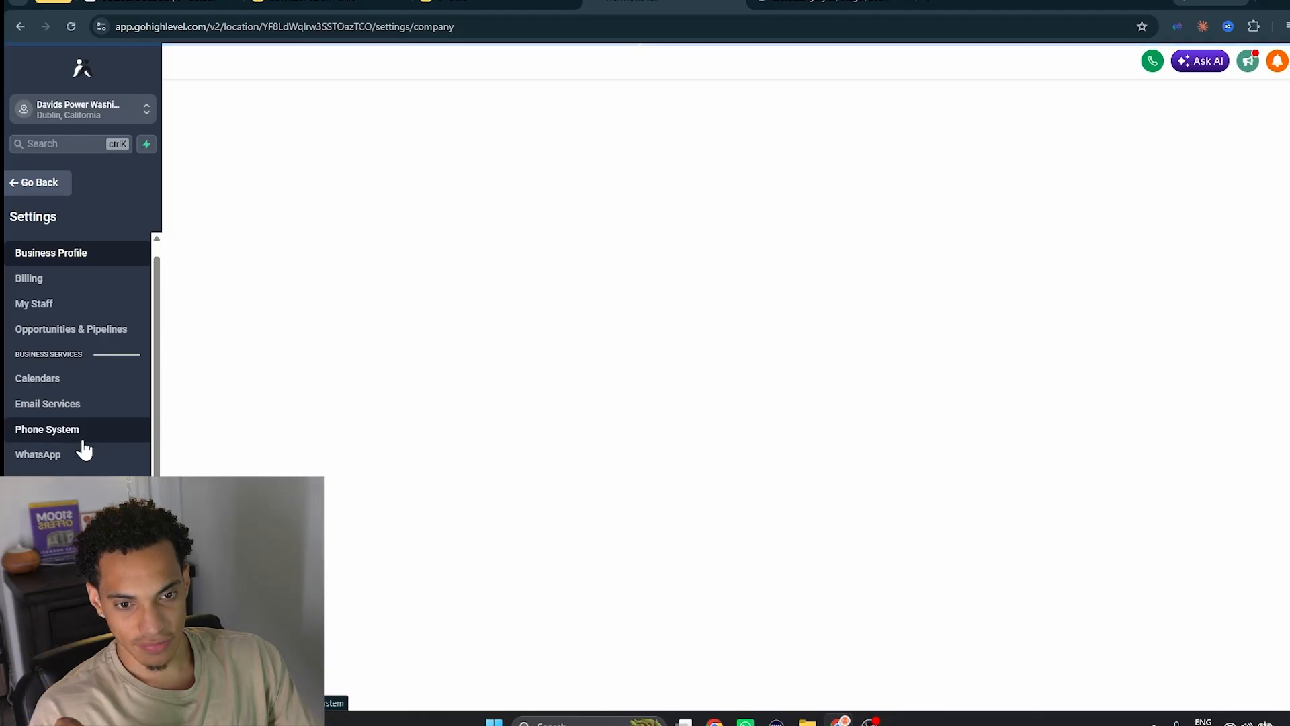
scroll(82, 444, "down", 2)
left_click(60, 564)
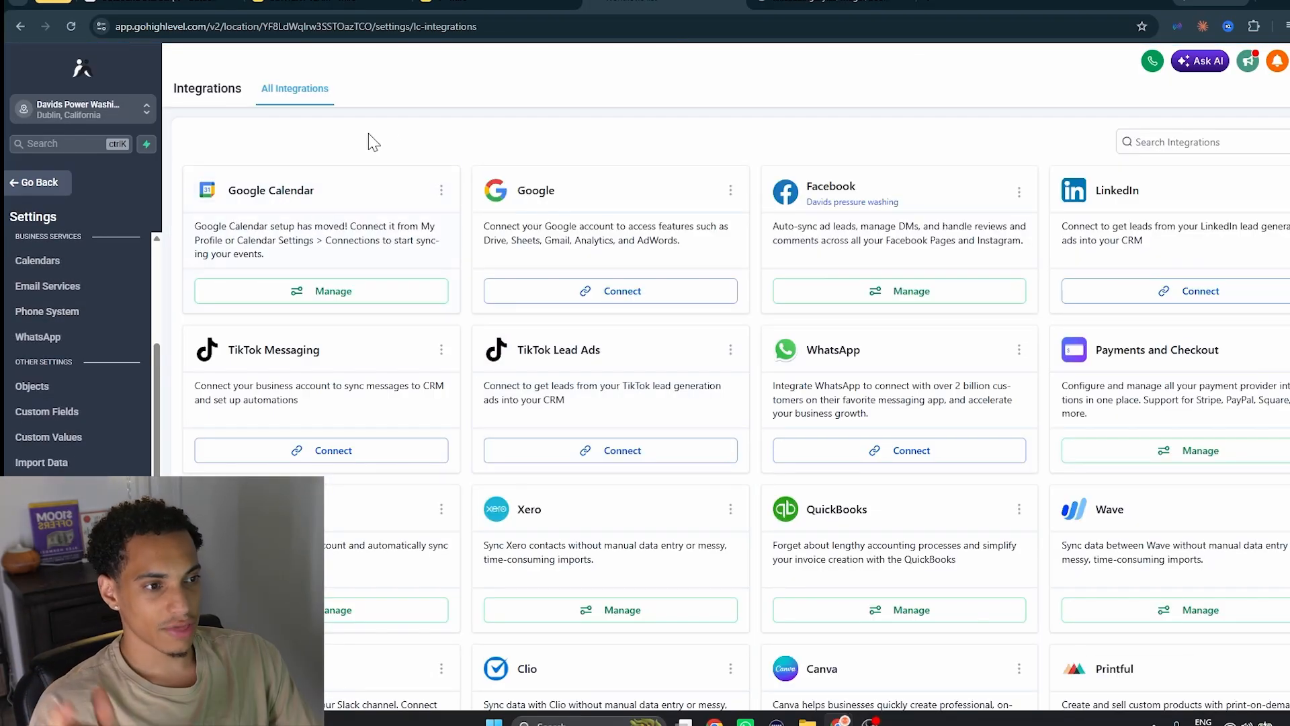
scroll(965, 257, "down", 5)
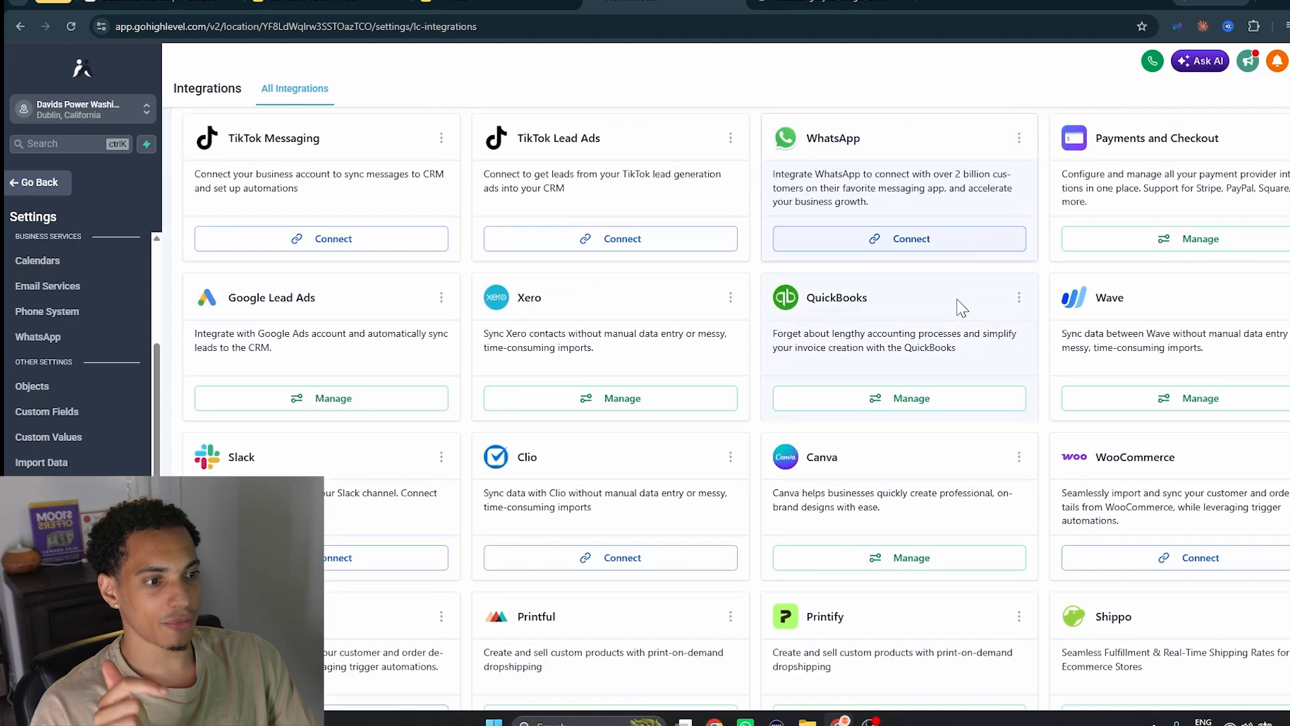
scroll(64, 430, "up", 2)
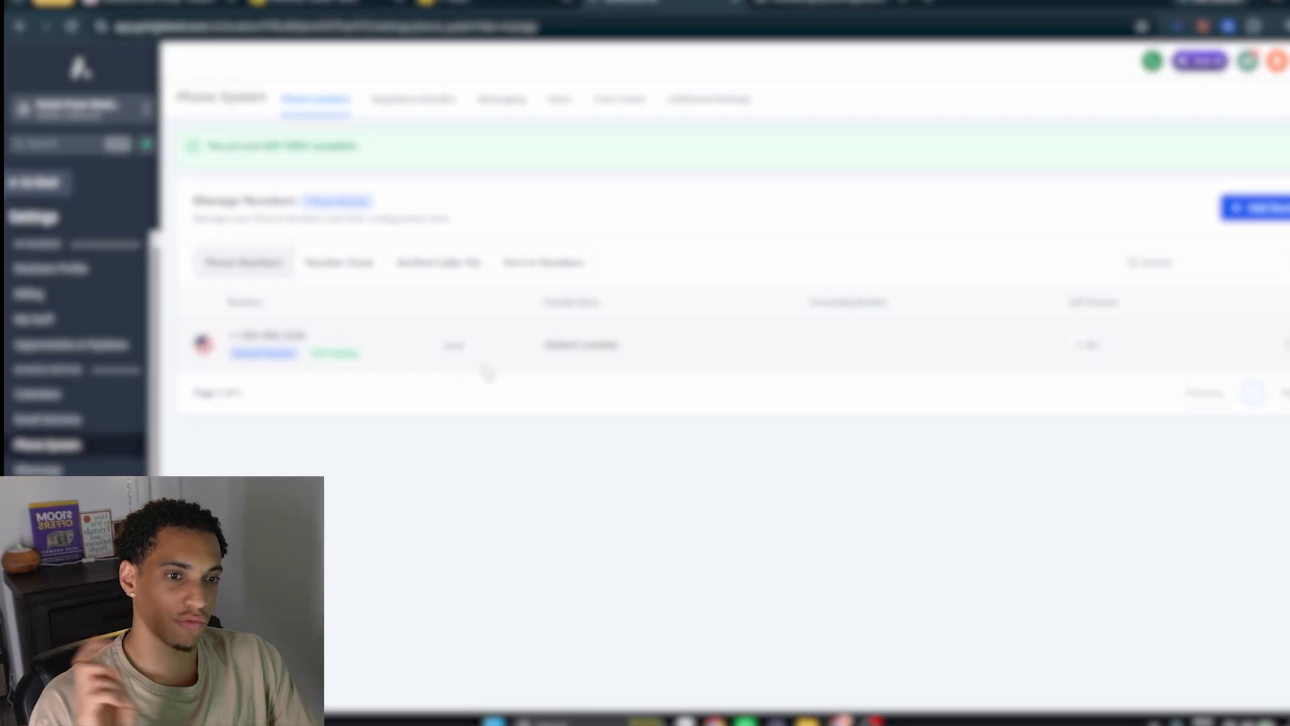
Highlight the notice above the Phone System's numbers, view the Trust Center registrations, and return to the phone numbers.
left_click_drag(357, 145, 262, 153)
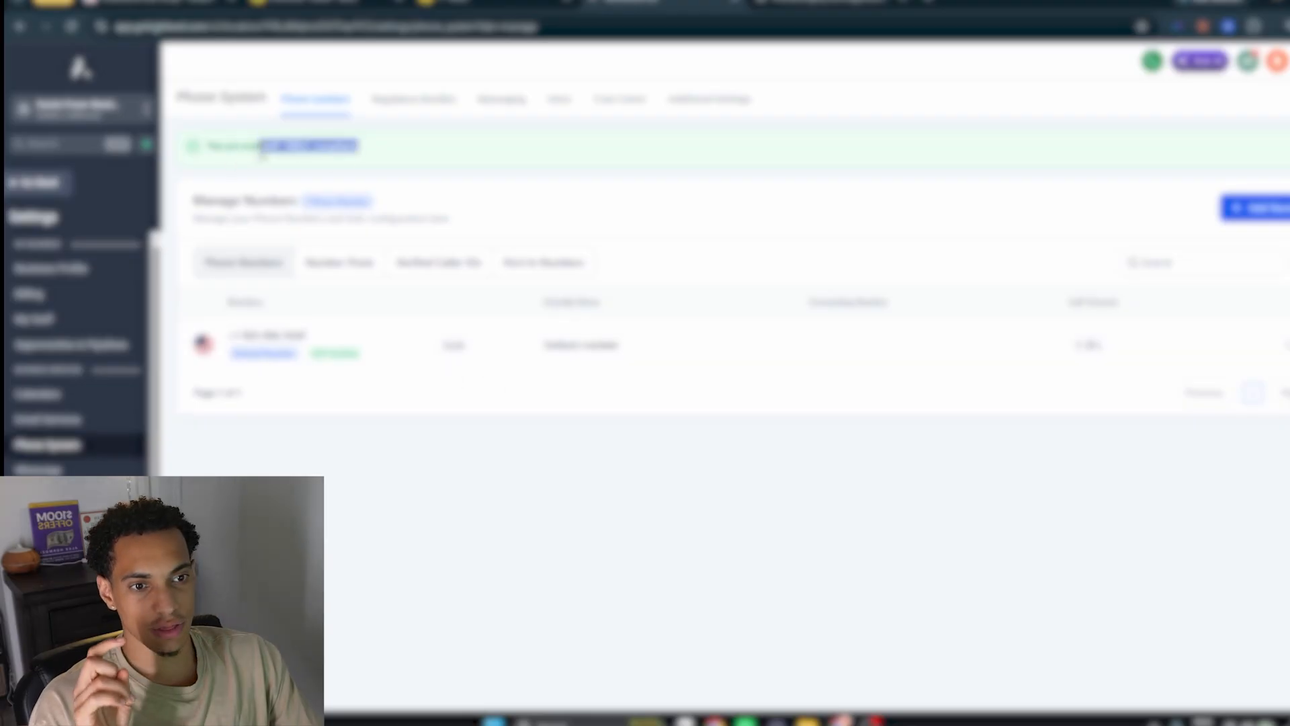
left_click(622, 100)
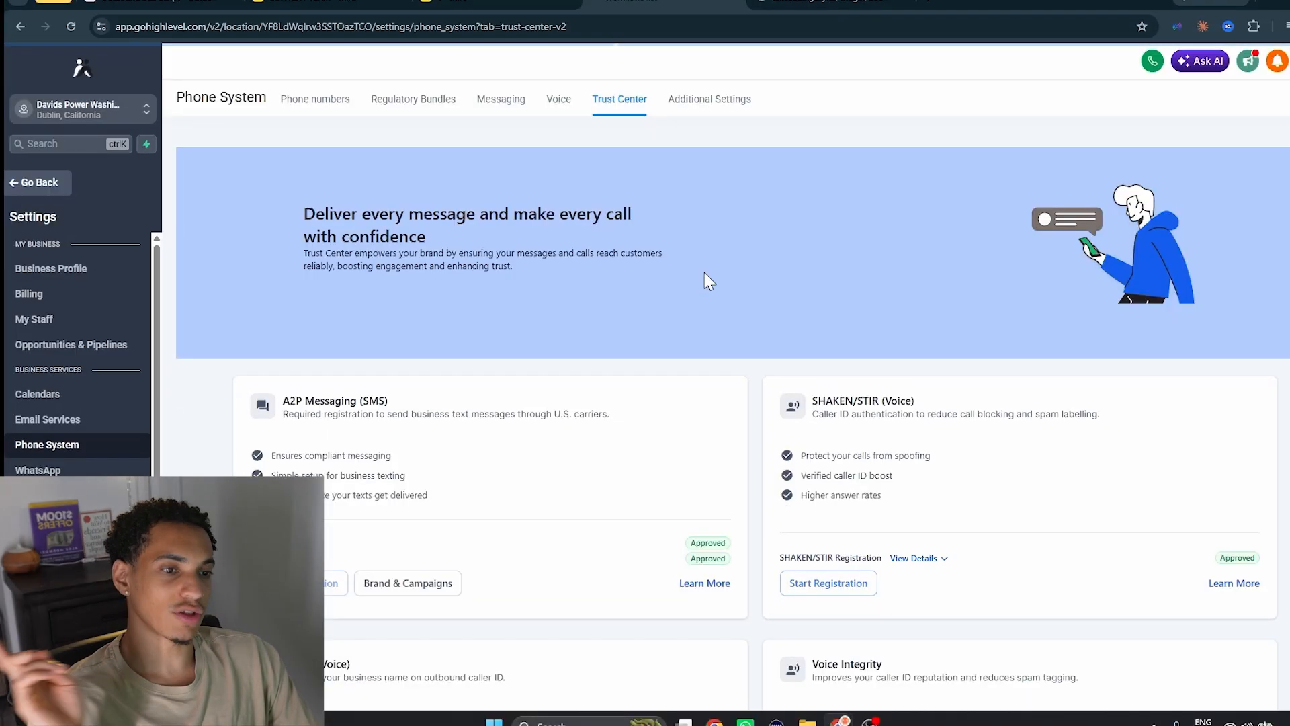
left_click(314, 103)
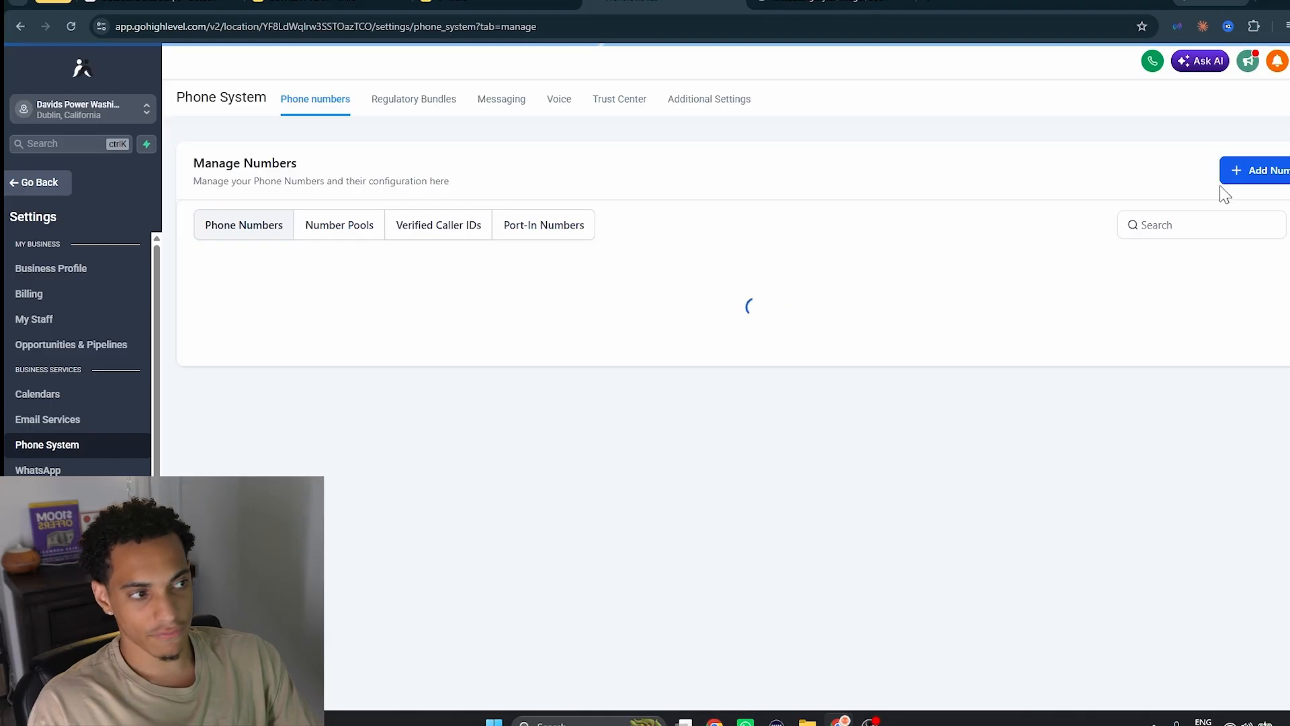